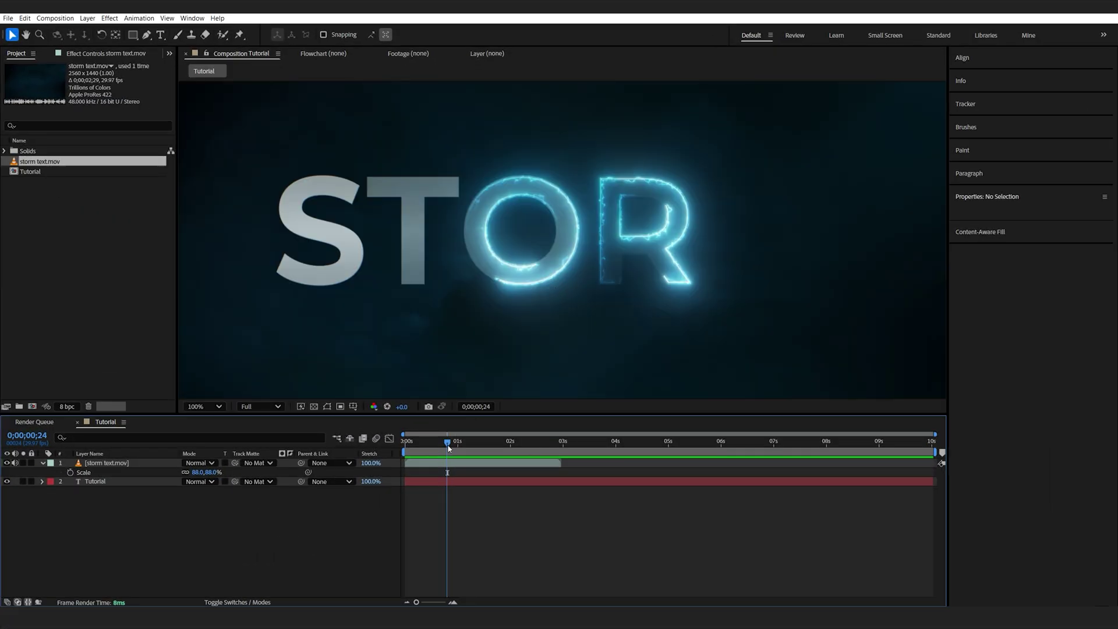
Step: Review the STORM reveal, then delete the storm text.mov reference layer
left_click_drag(449, 447, 438, 447)
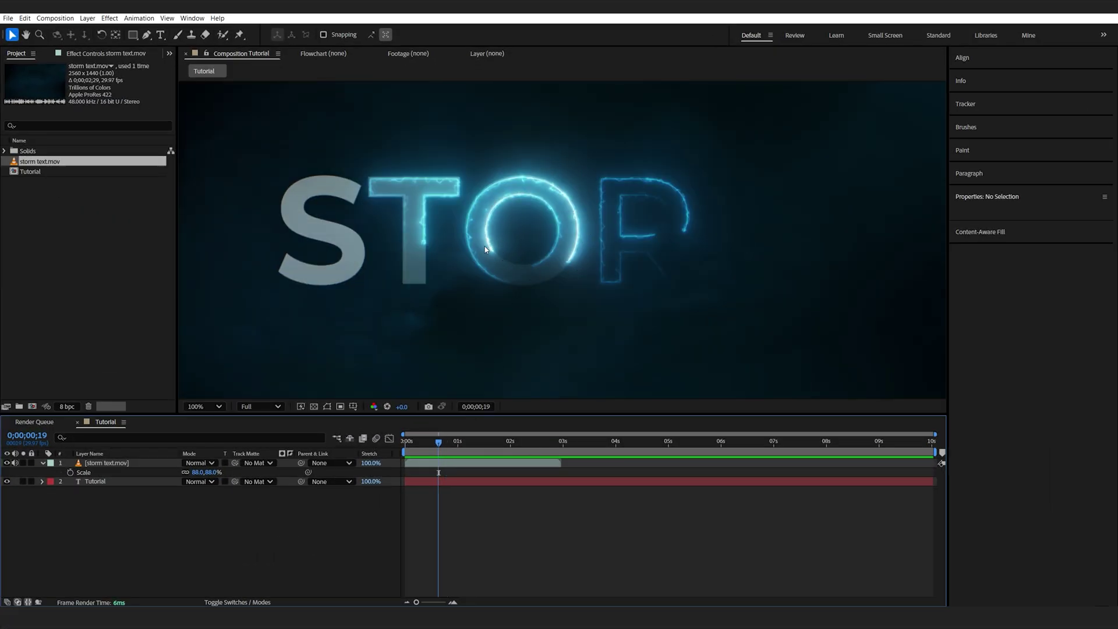
left_click_drag(445, 452, 466, 451)
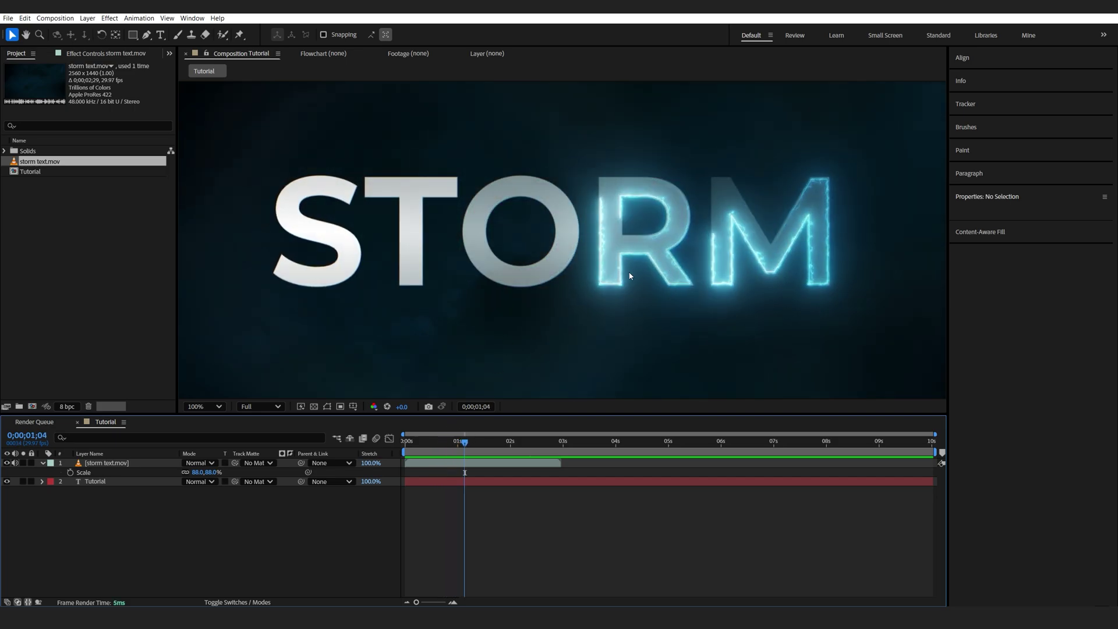
scroll(613, 342, "down", 2)
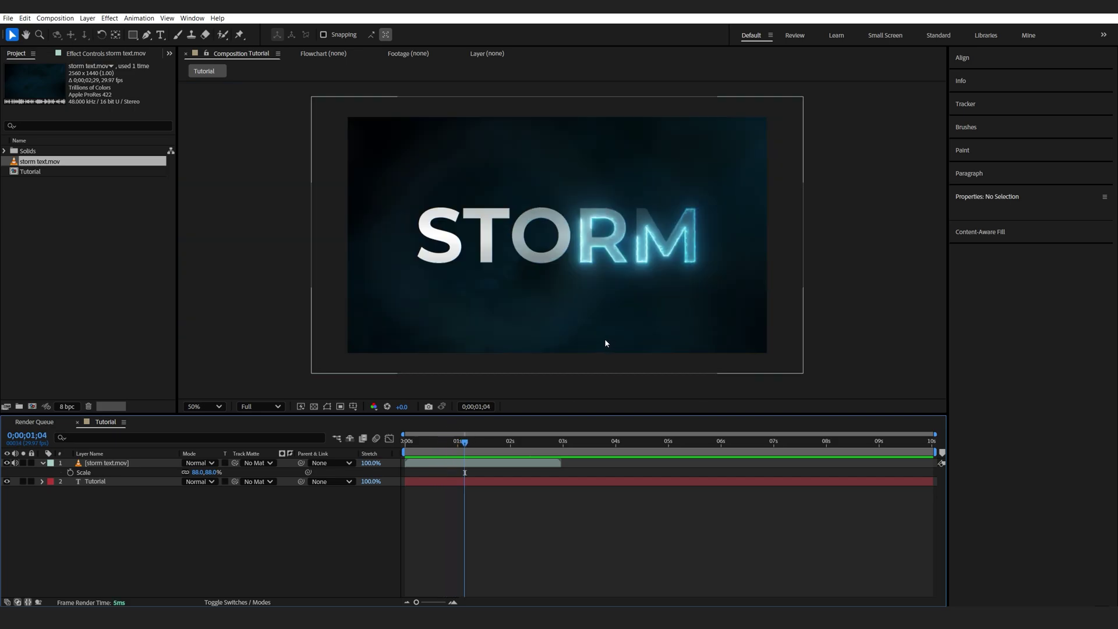
key("Page_Up")
key("Page_Up")
key("Page_Up")
key("Page_Up")
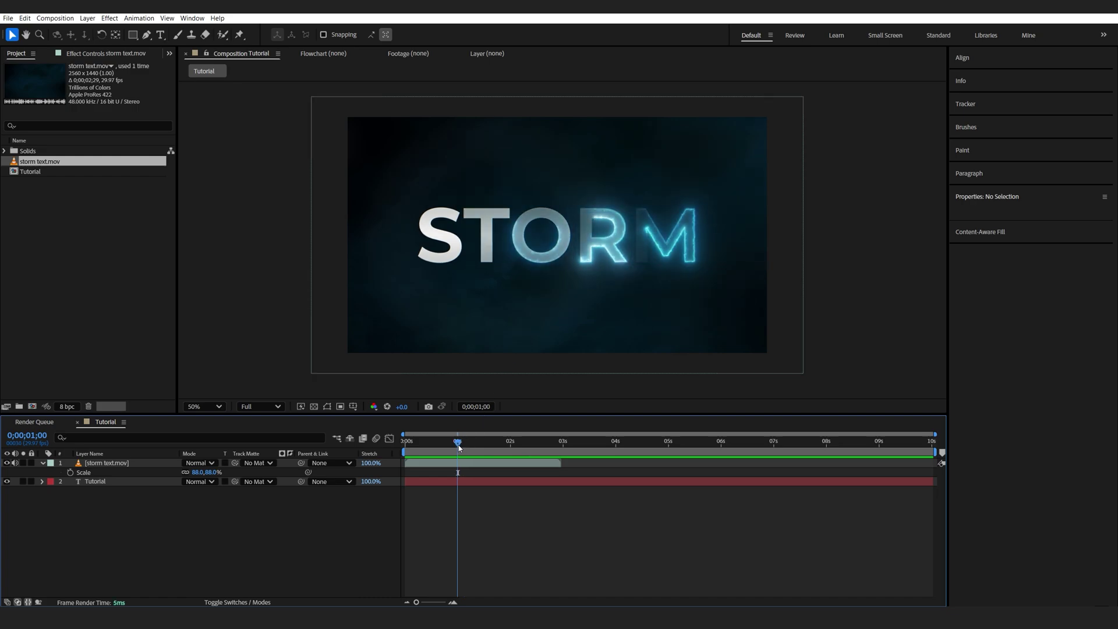
left_click(118, 465)
key("Delete")
Step: Create a new solid named Saber and apply the Saber effect to it
right_click(280, 493)
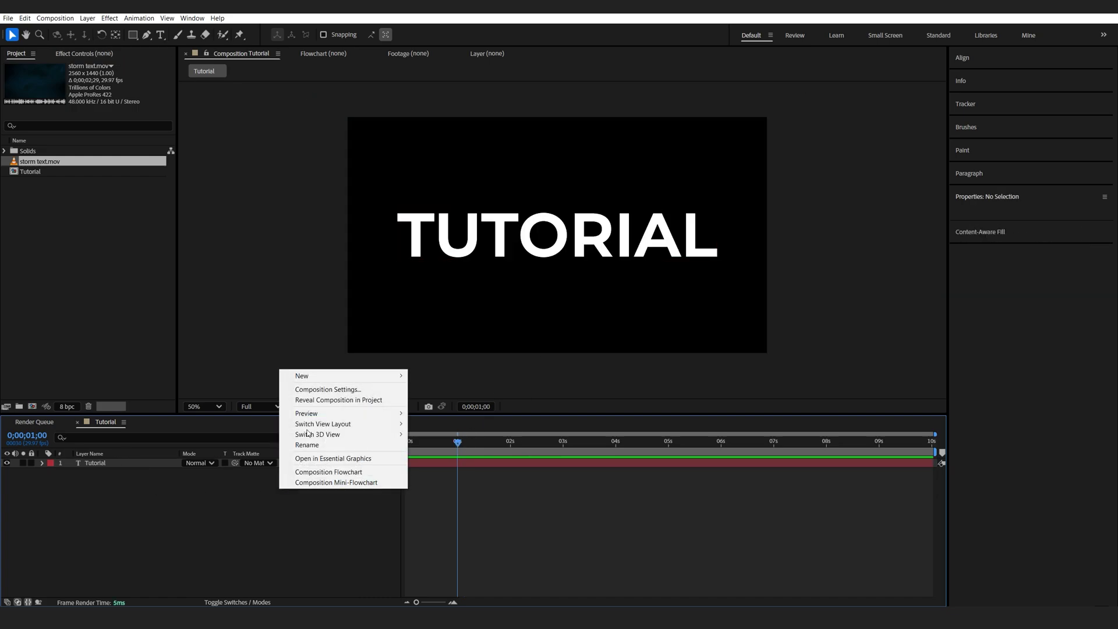
mouse_move(324, 375)
left_click(453, 407)
type("Saber")
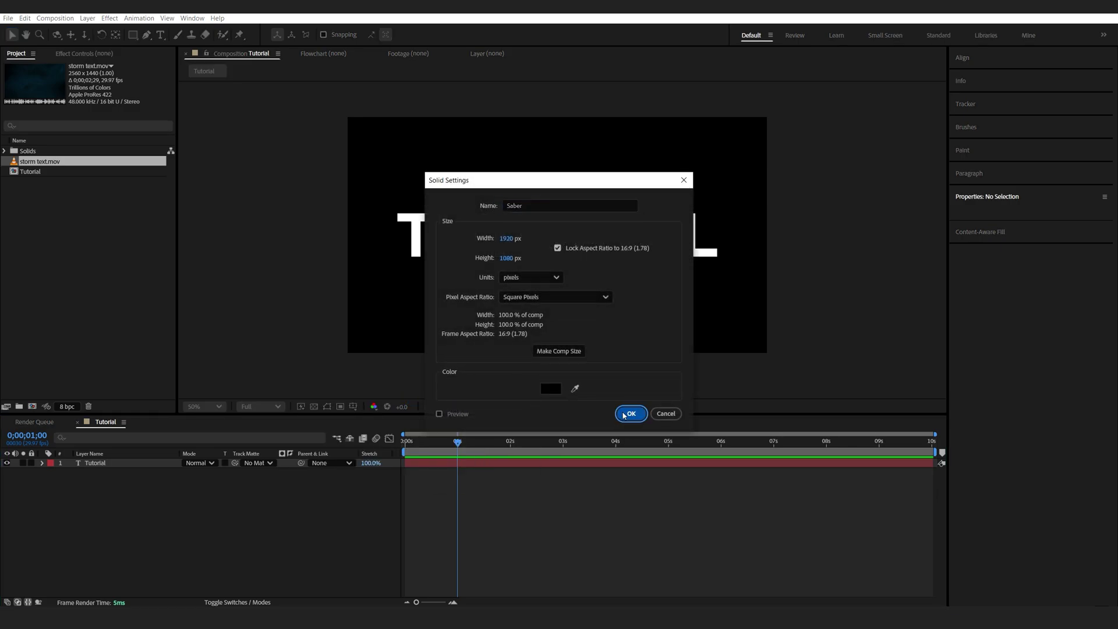
key("Return")
key("ctrl+space")
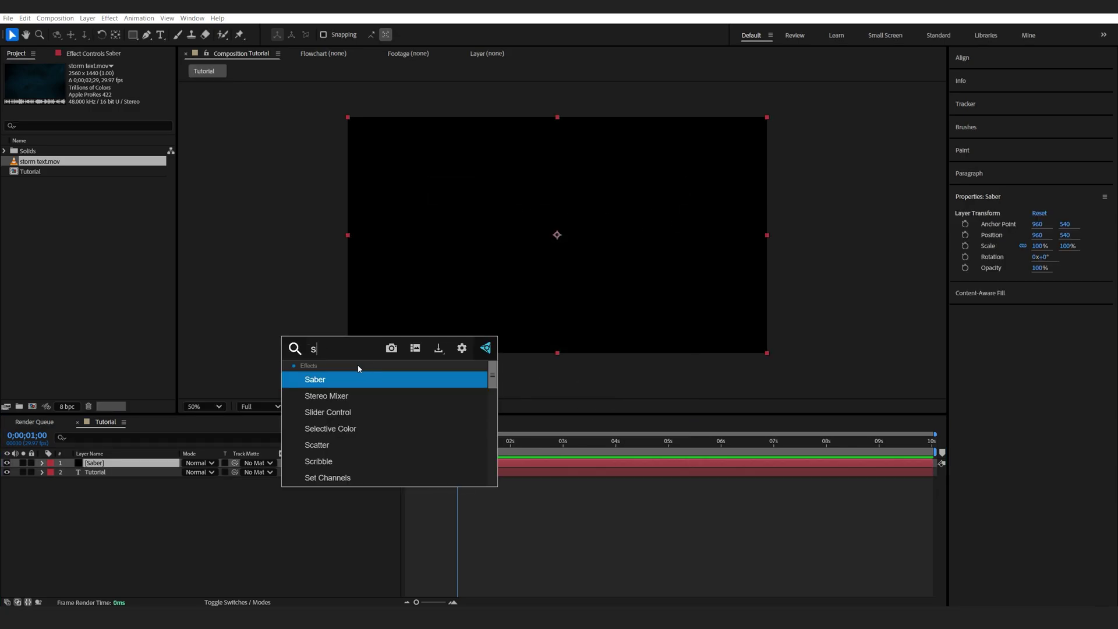
type("saber")
key("Return")
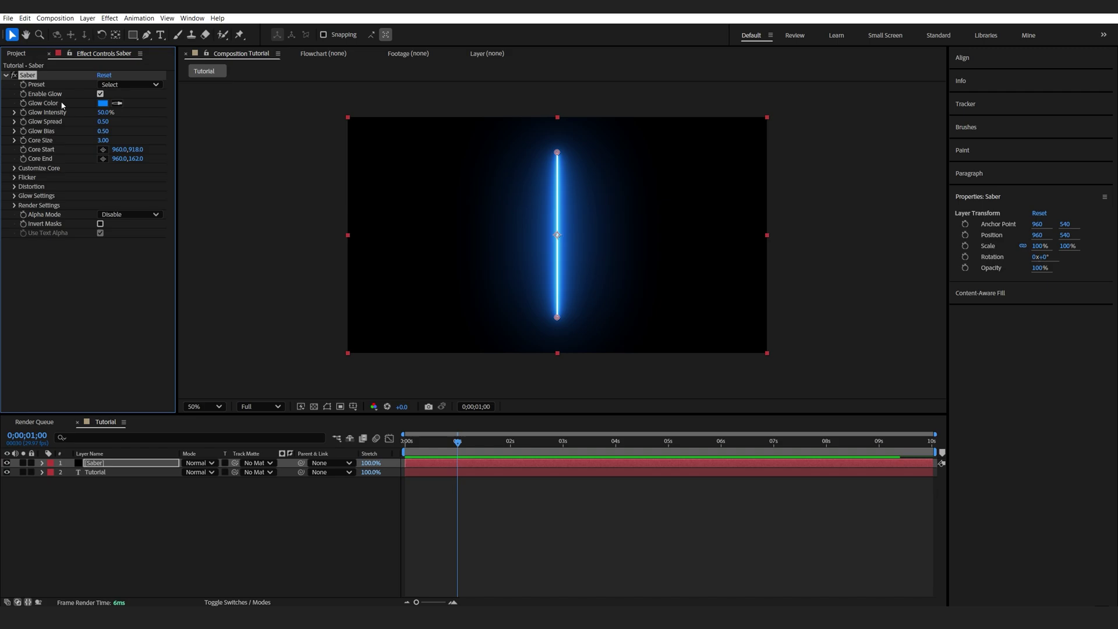
Step: Set the Saber Core Type to Text Layer, tracing the Tutorial text layer
left_click(15, 169)
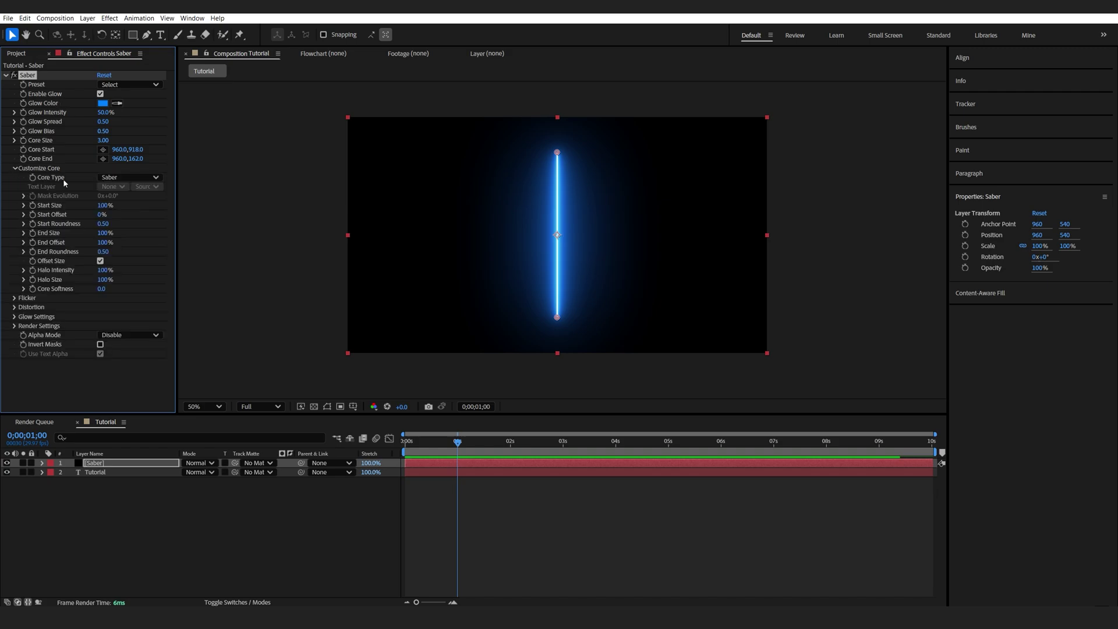
left_click(129, 177)
left_click(126, 207)
left_click(113, 186)
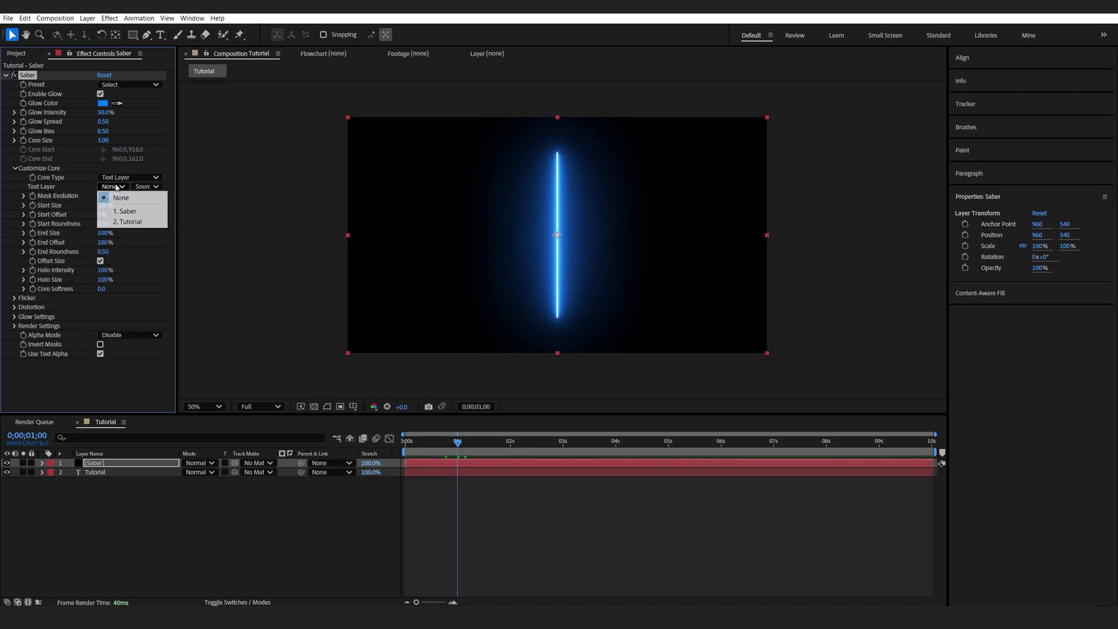
left_click(127, 222)
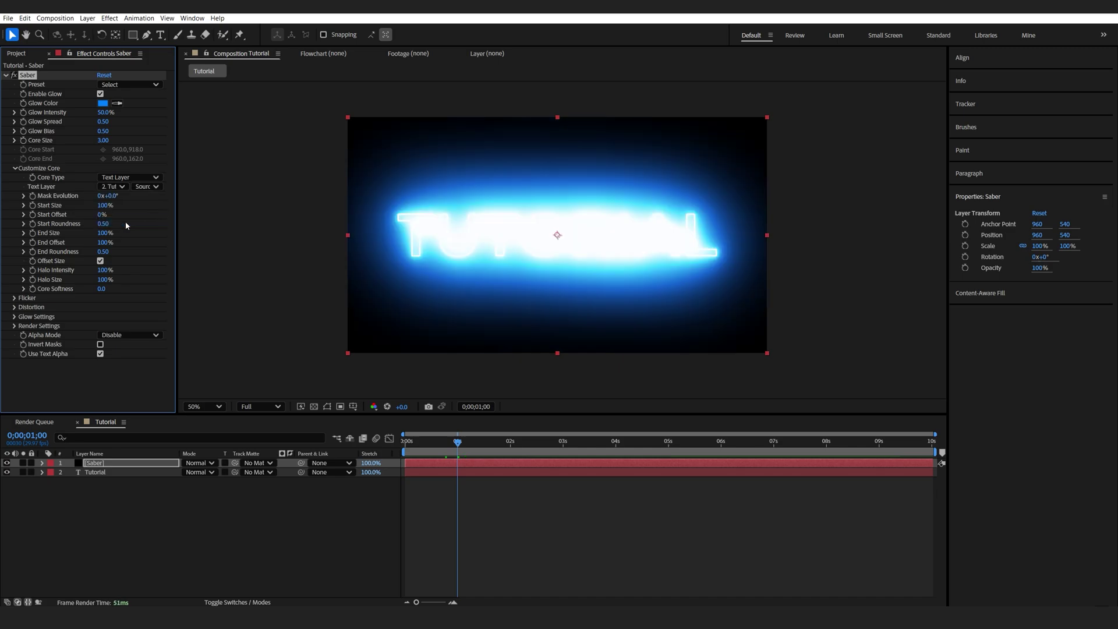
Step: Apply the Zap Saber preset with Core Size 1.00 and Glow Intensity 25%, viewing at 100%
left_click(136, 85)
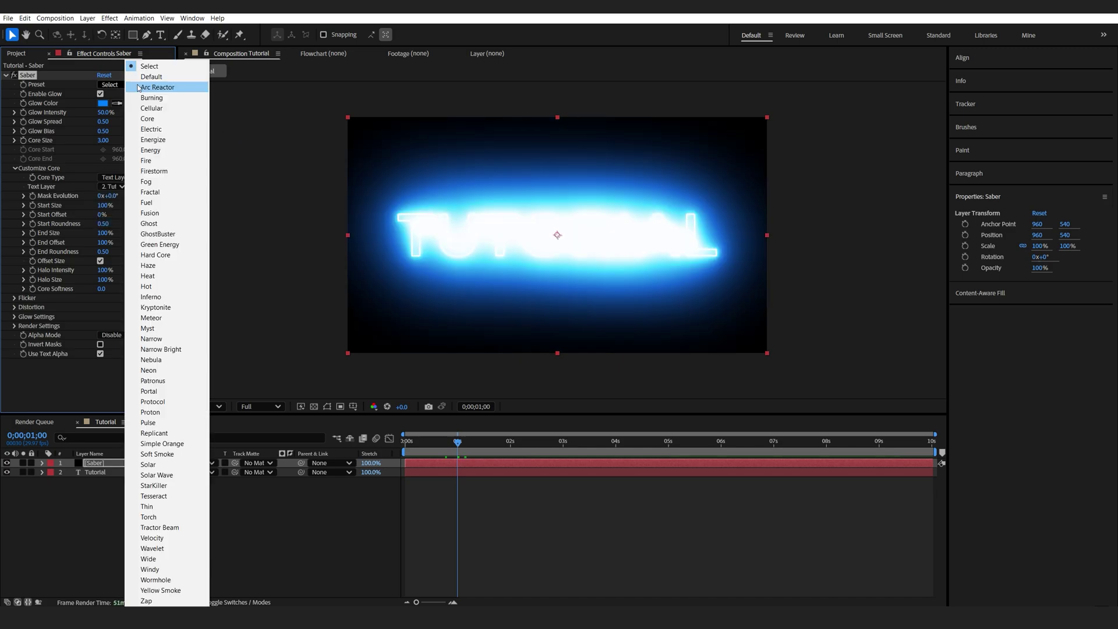
left_click(149, 600)
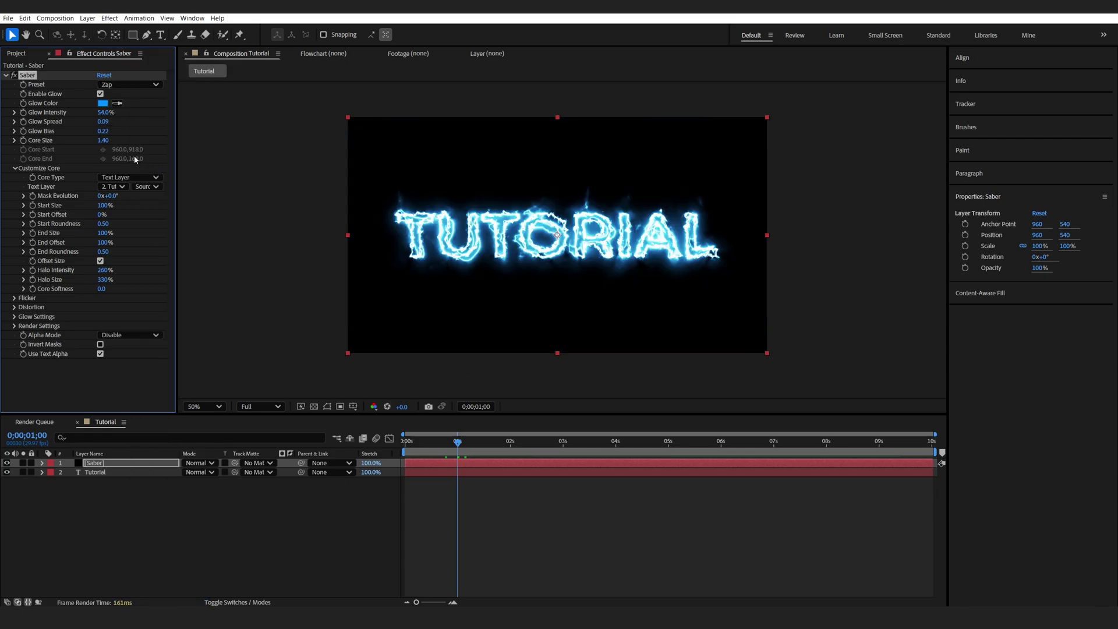
left_click(104, 140)
type("1")
key("Return")
left_click(104, 113)
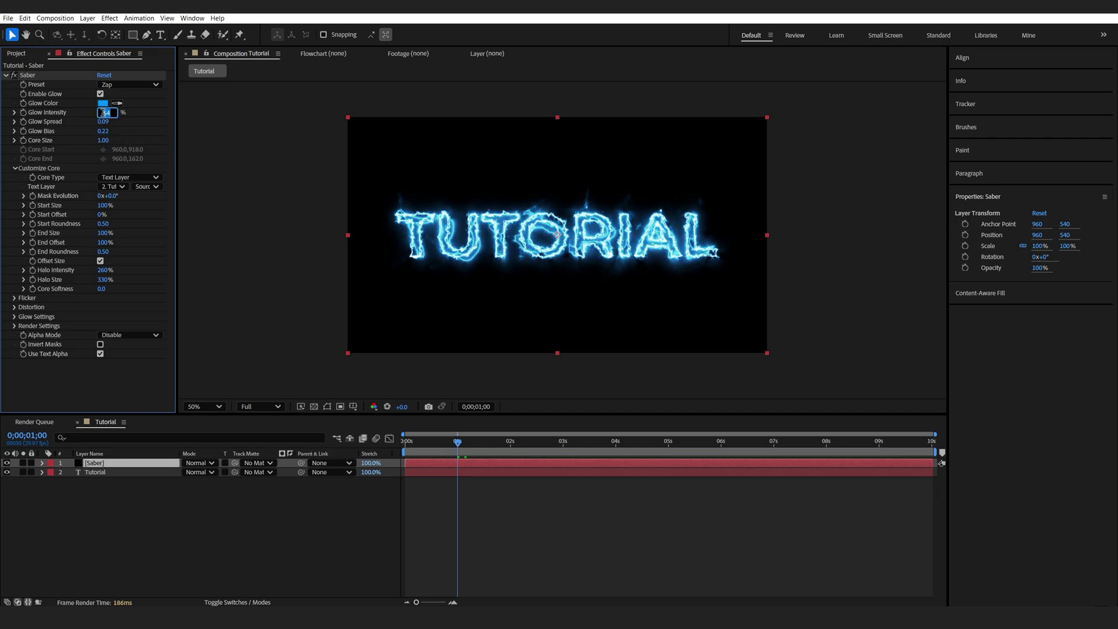
key("Return")
key("slash")
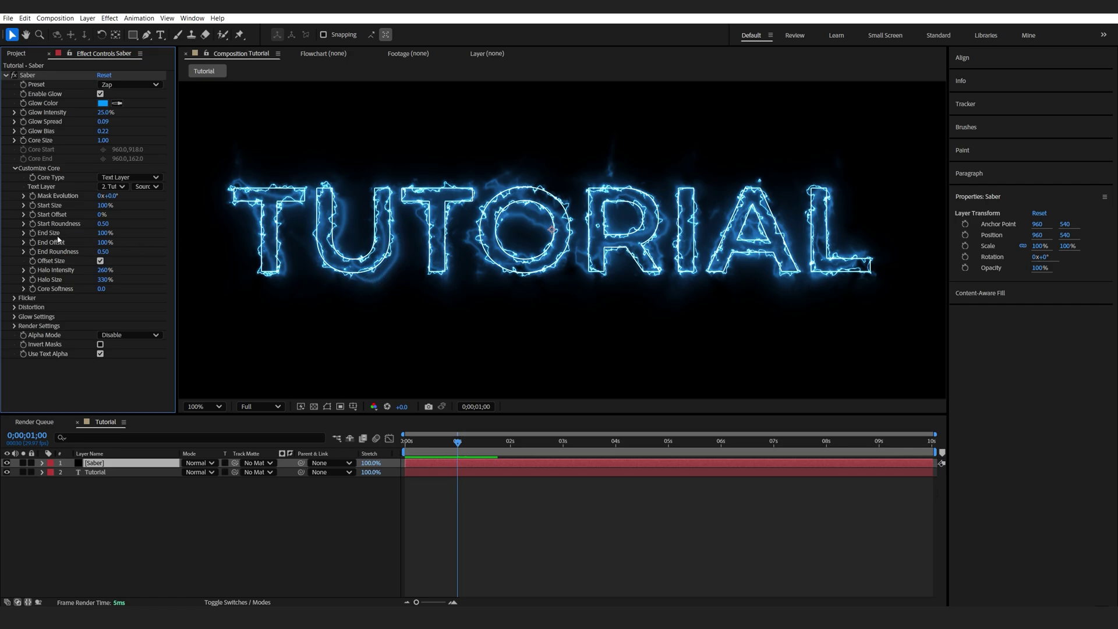
left_click(14, 307)
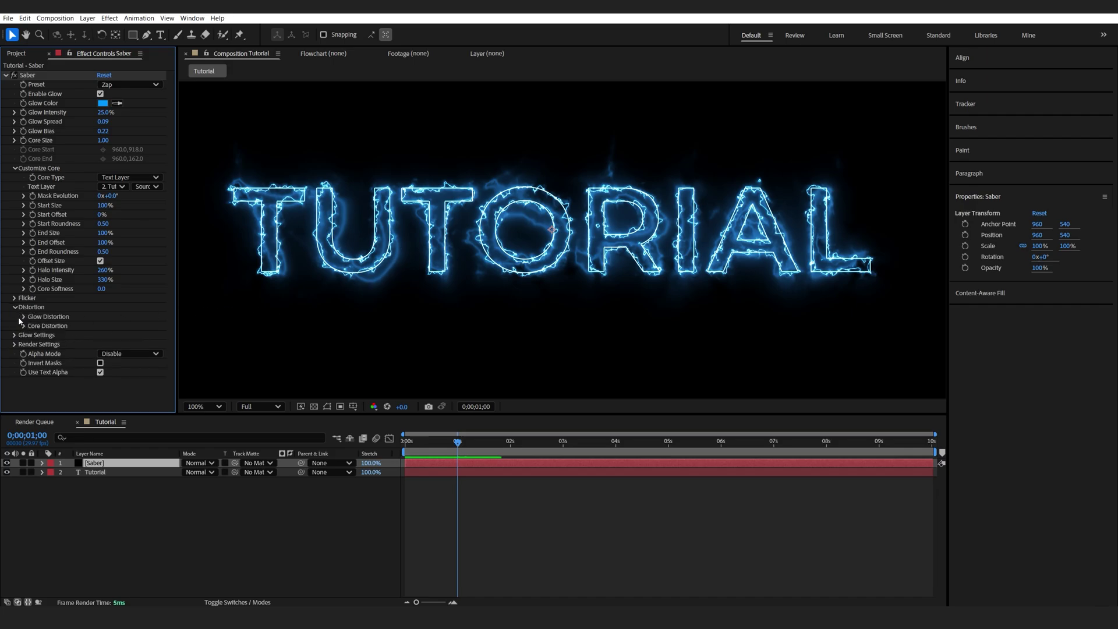
Step: Set the Saber Glow Distortion amount to 15
left_click(24, 316)
left_click(106, 325)
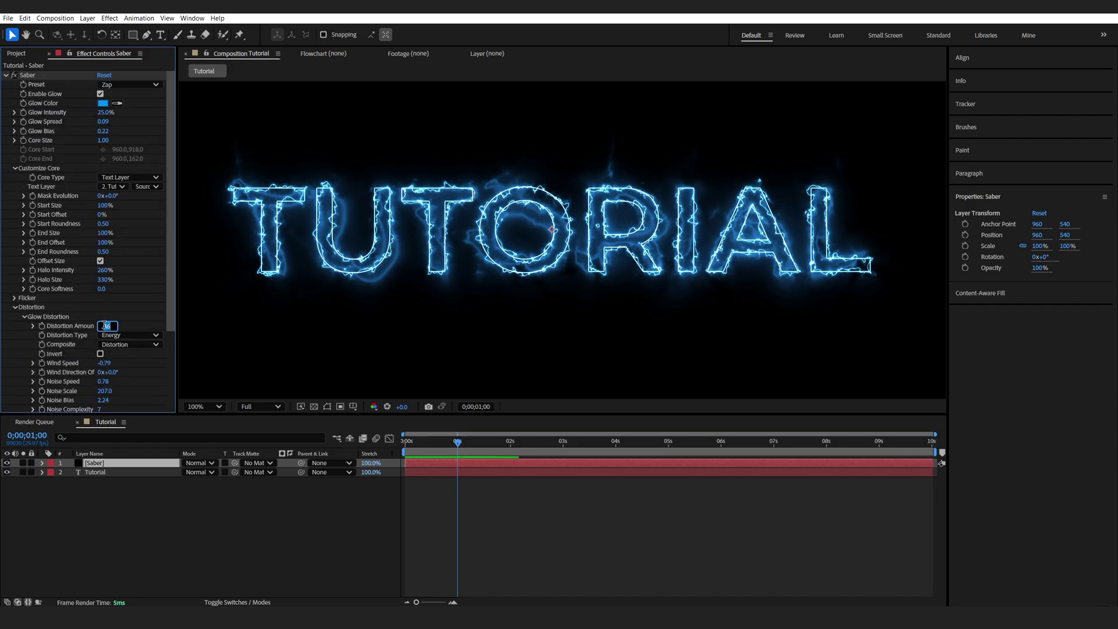
type("15")
key("Return")
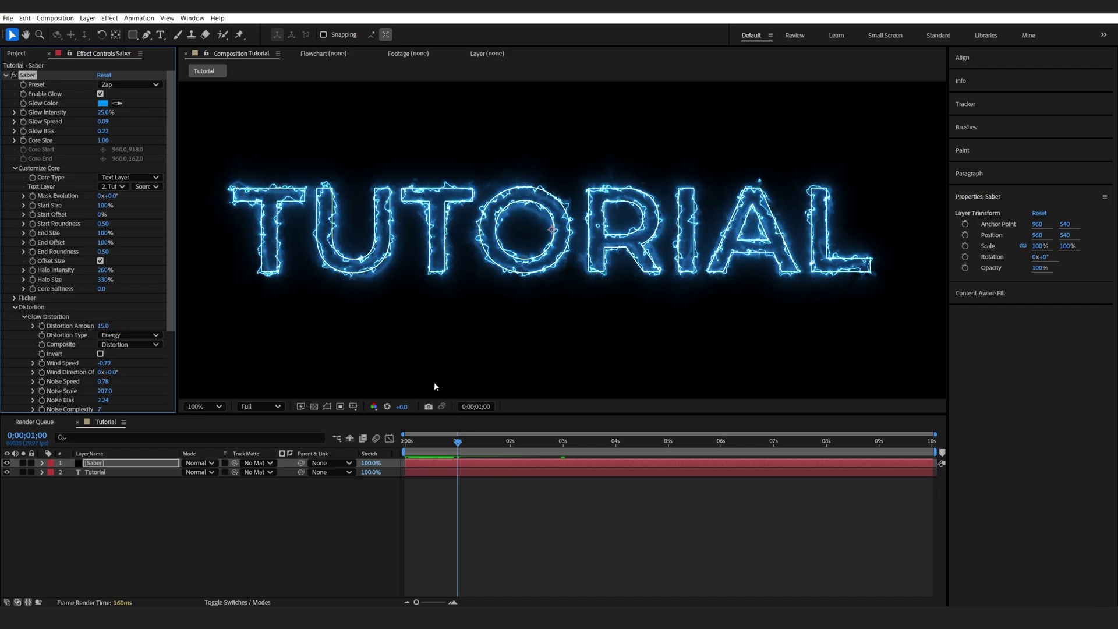
Step: Taper the Saber core with Start Size 80% and End Size 30%
left_click(101, 205)
type("80")
key("Return")
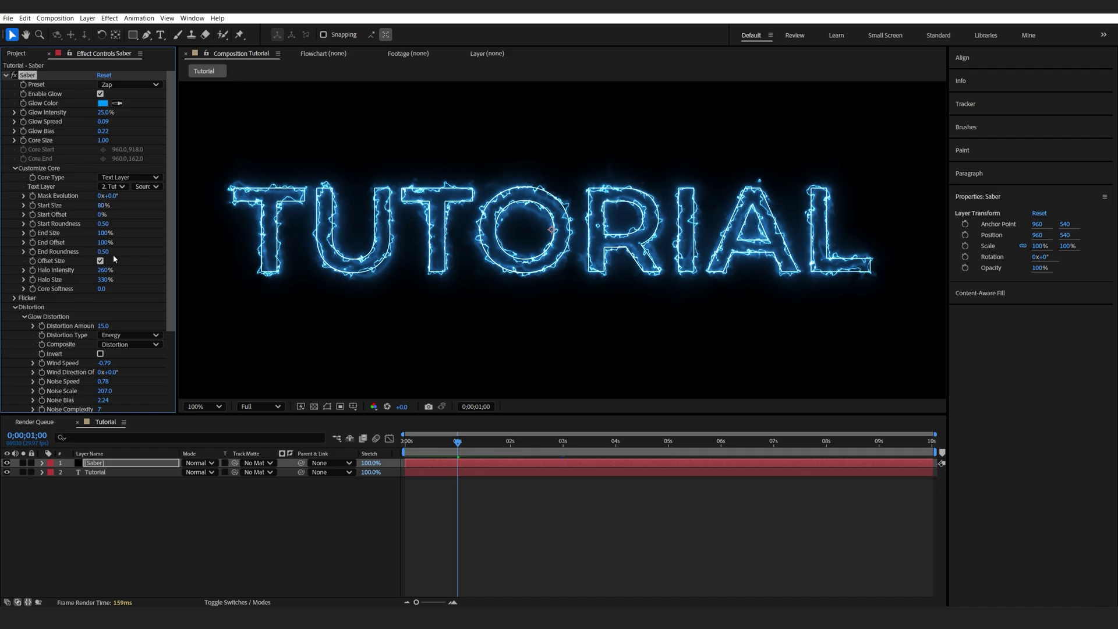
left_click(103, 233)
type("30")
key("Return")
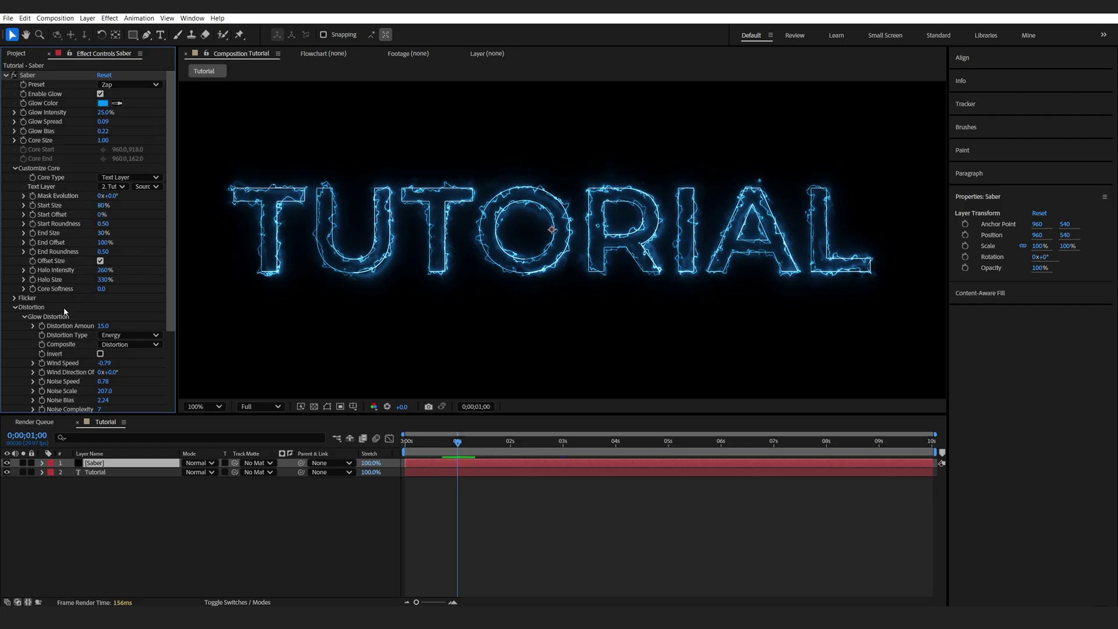
Step: Set Saber Flicker Intensity to 15% and turn on Mask Randomization
left_click(14, 299)
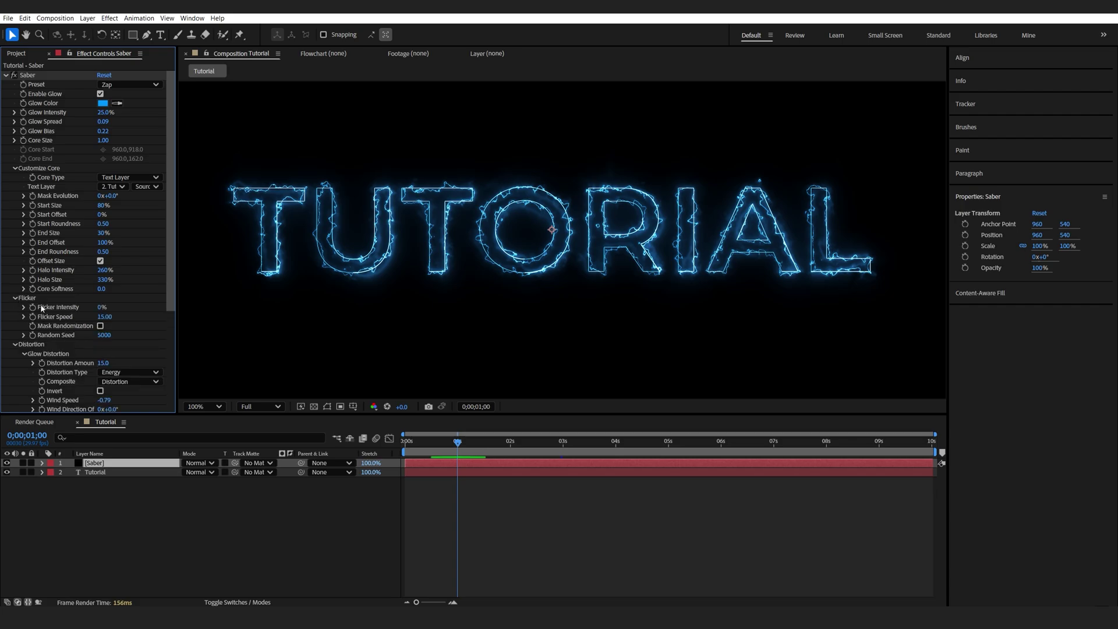
left_click(101, 307)
type("15")
key("Return")
left_click(100, 326)
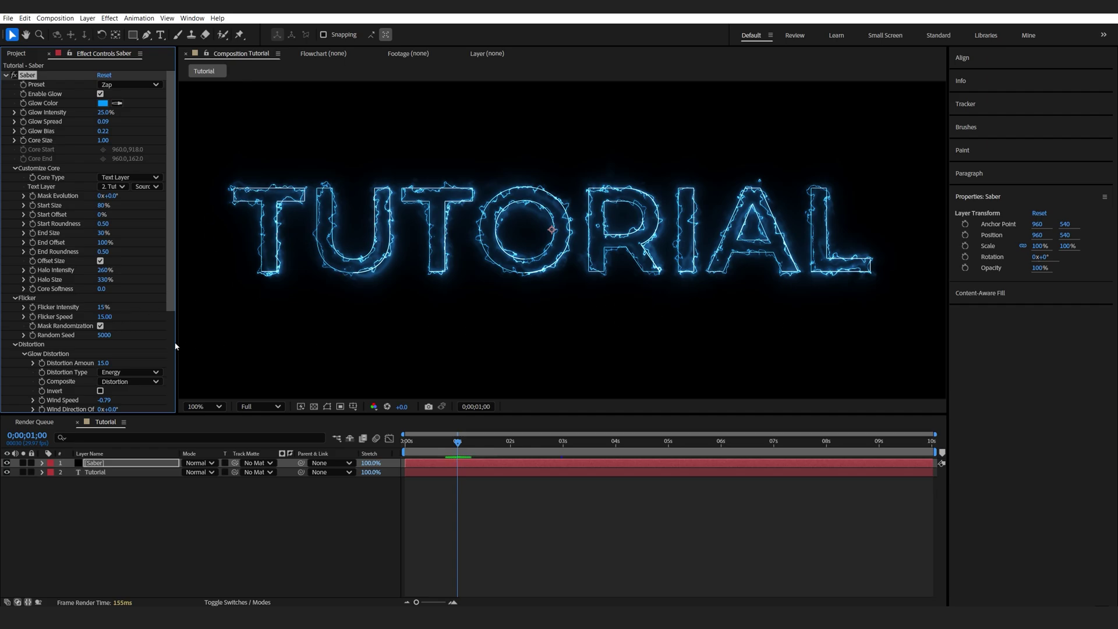
Step: Animate Saber Mask Evolution to 4 revolutions at 0;00;03;29
key("Home")
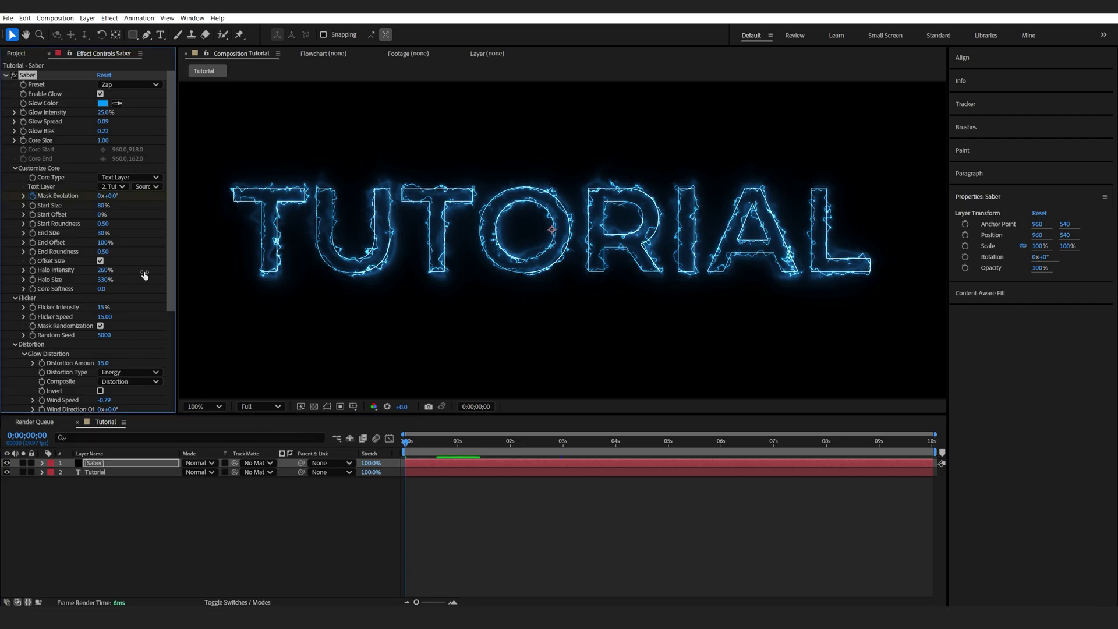
left_click(612, 447)
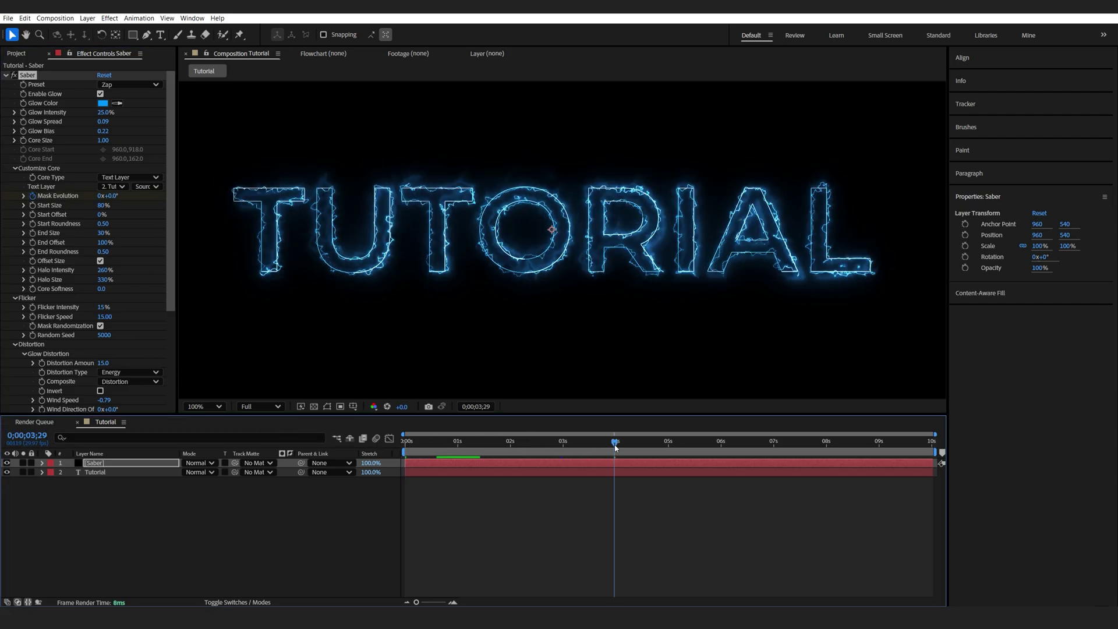
left_click(100, 196)
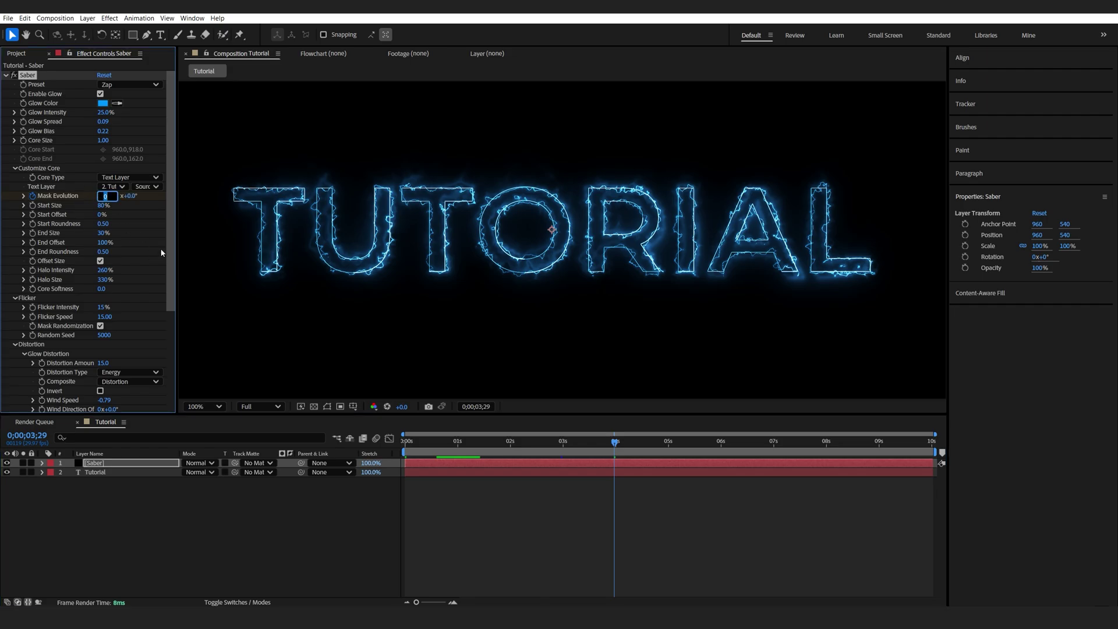
type("4")
key("Return")
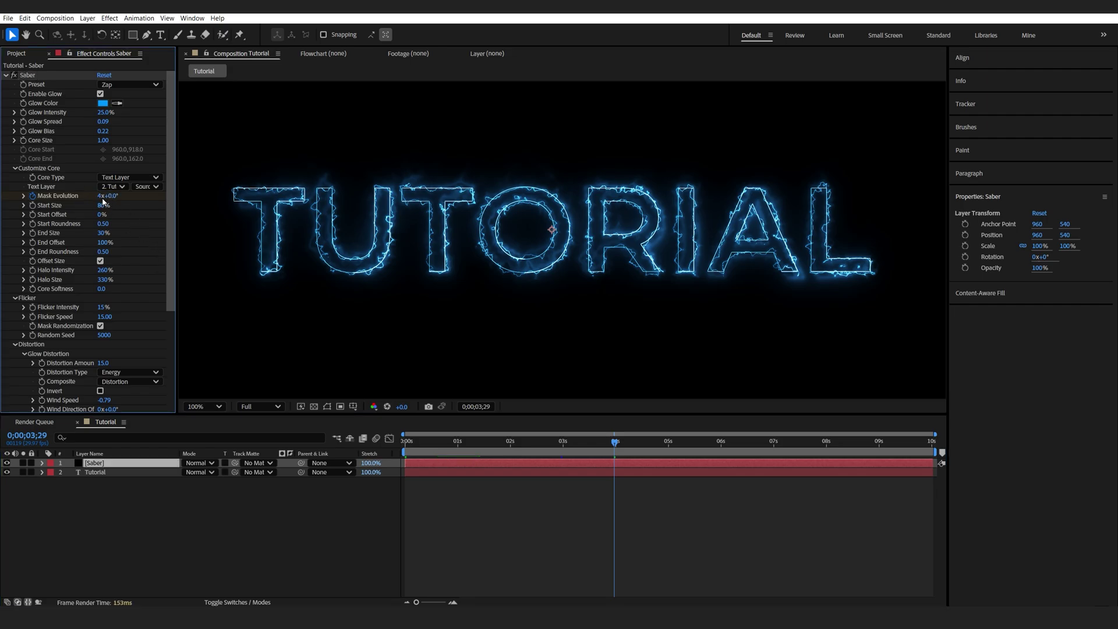
Step: End the work area at 4 seconds and preview the lightning animation
key("n")
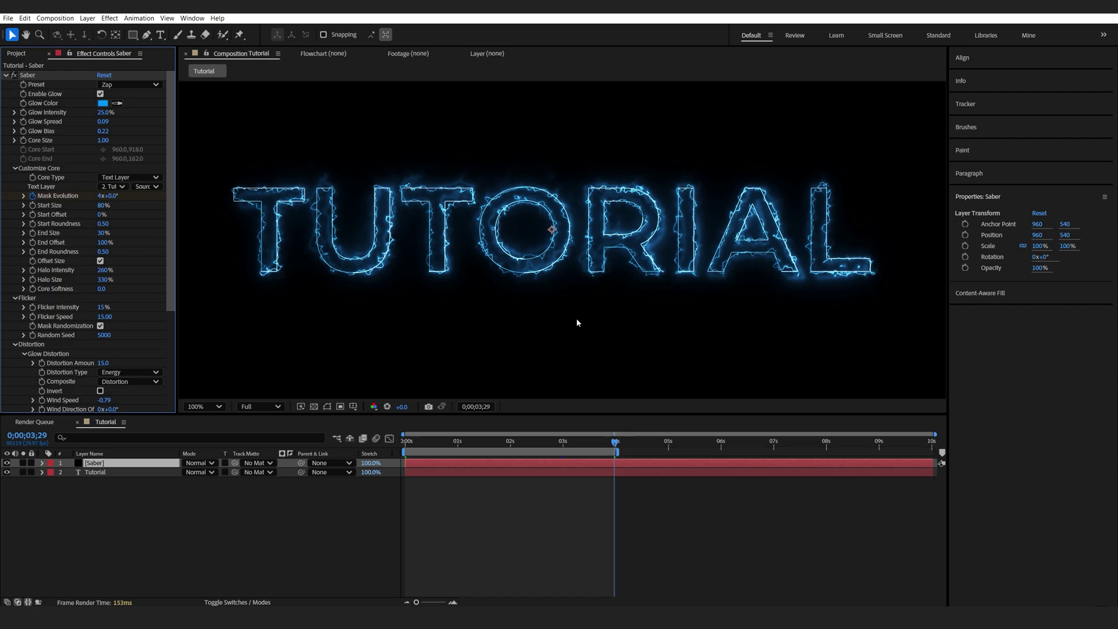
key("space")
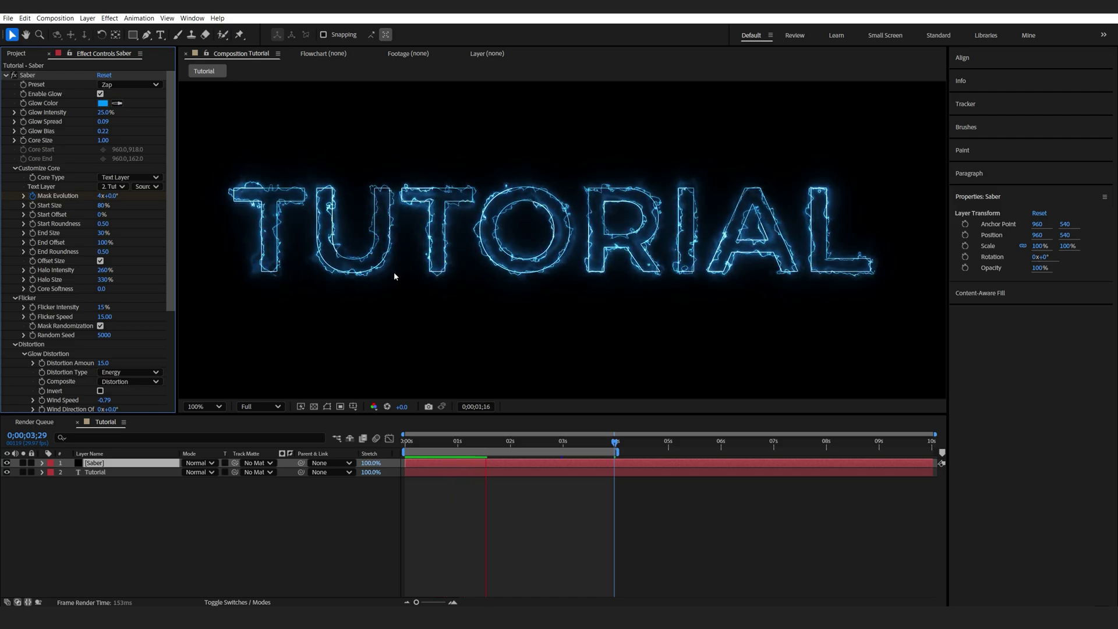
key("Home")
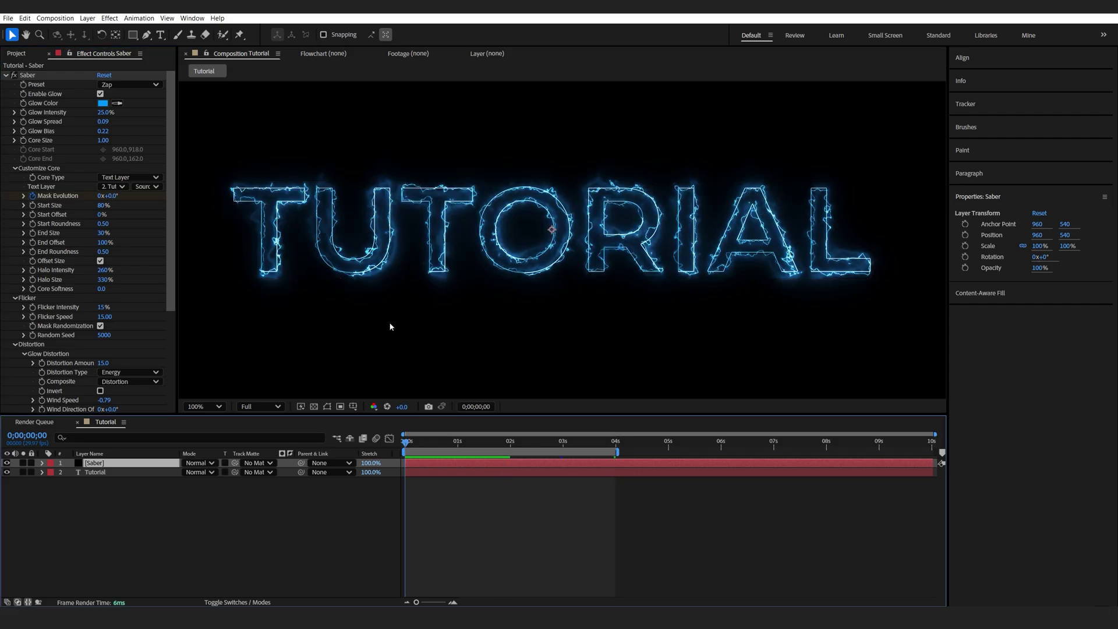
Step: Hide the Saber layer and add an Opacity animator at 0% to the Tutorial text
left_click(7, 462)
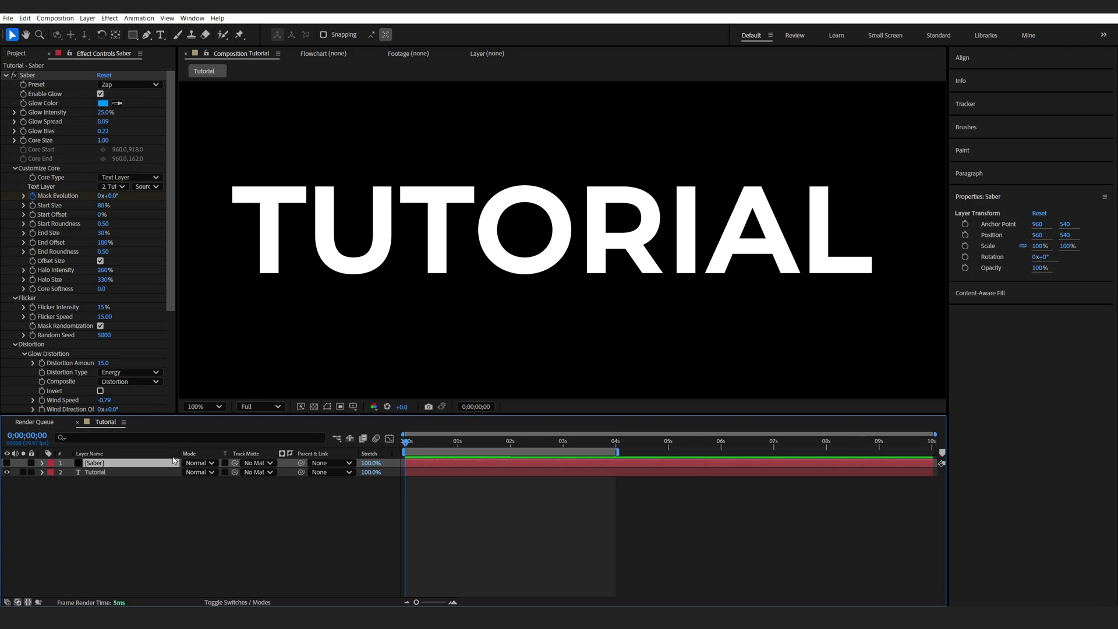
left_click(108, 473)
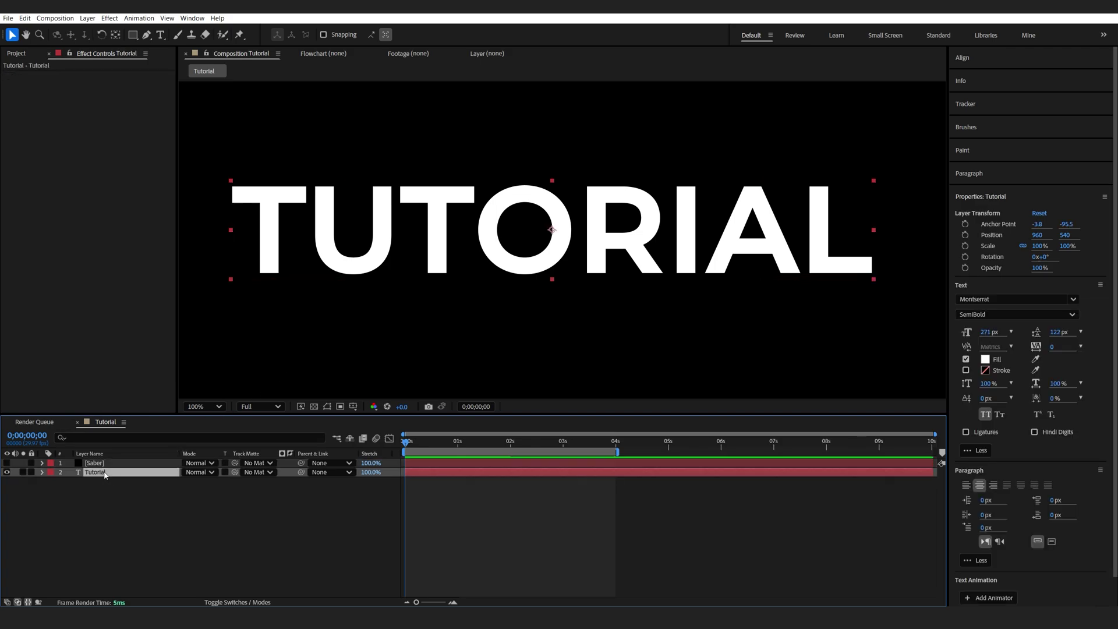
left_click(41, 472)
left_click(289, 482)
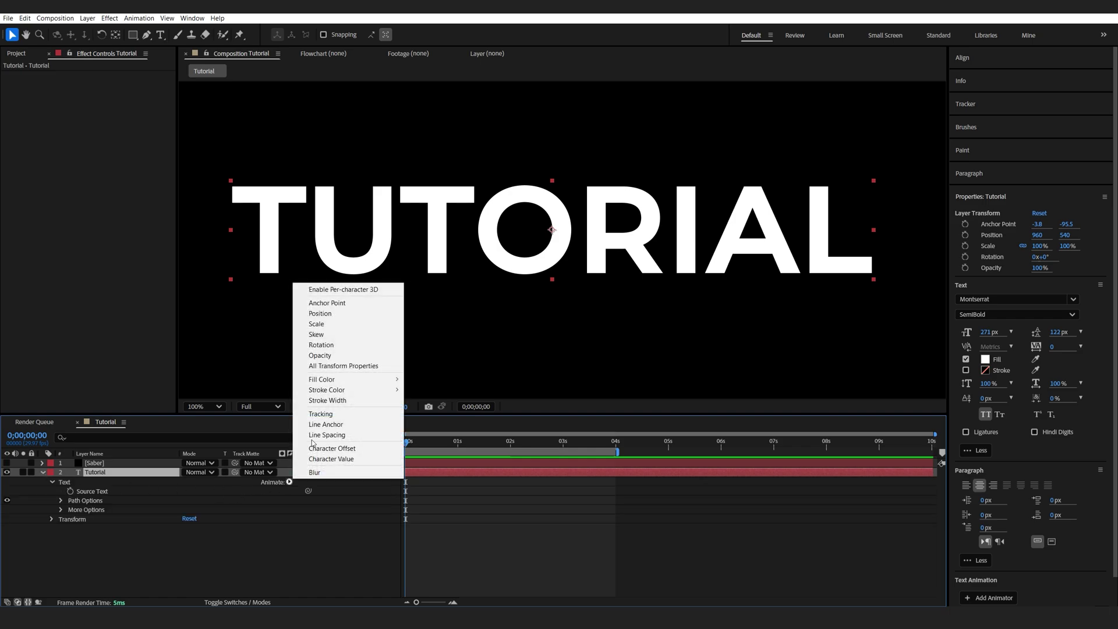
left_click(339, 357)
left_click(192, 537)
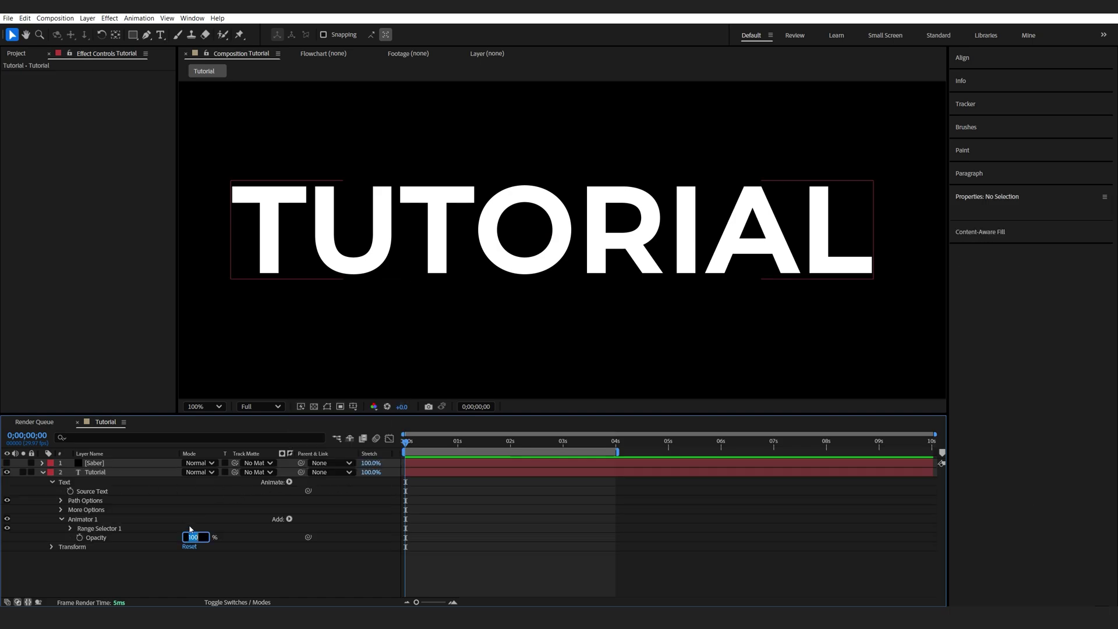
type("0")
key("Return")
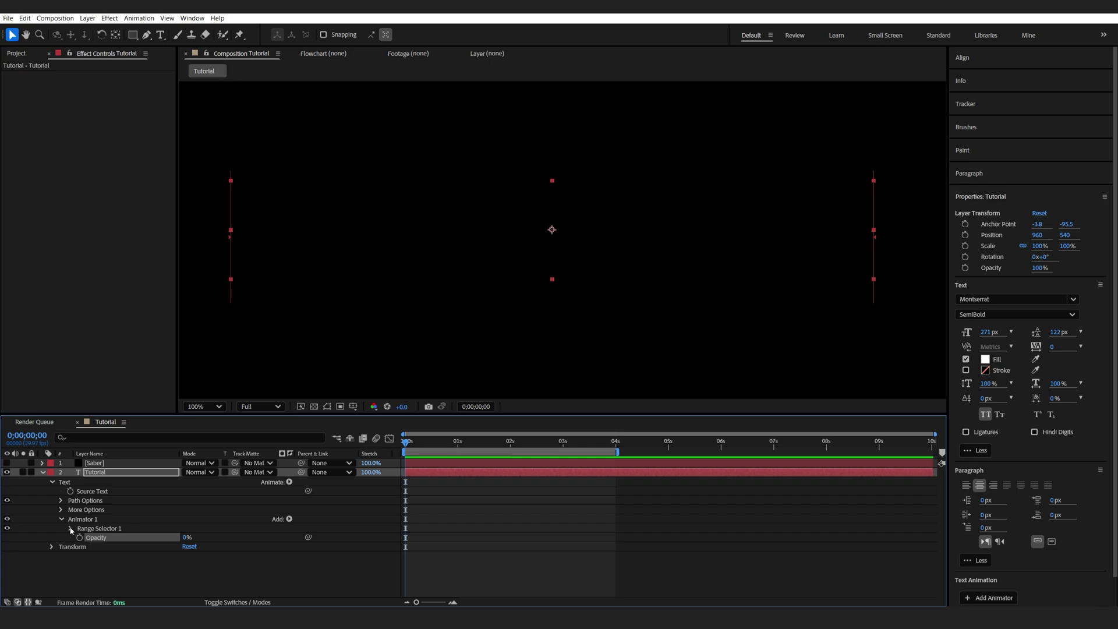
Step: Keyframe the Range Selector Offset from 0% at 0s to 100% at 2s
left_click(71, 529)
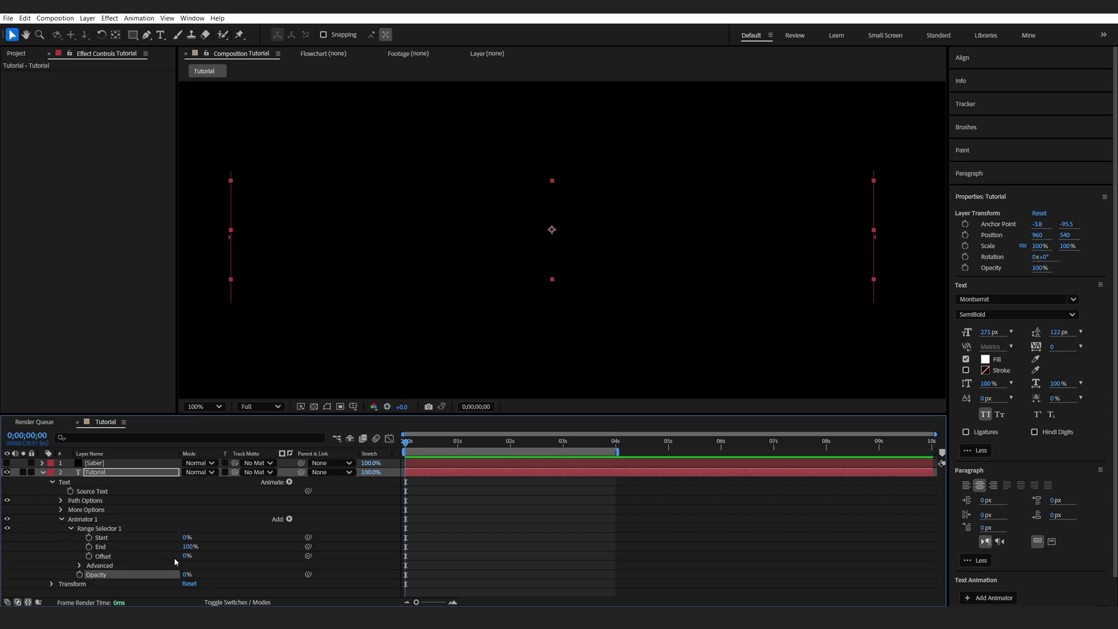
left_click(89, 556)
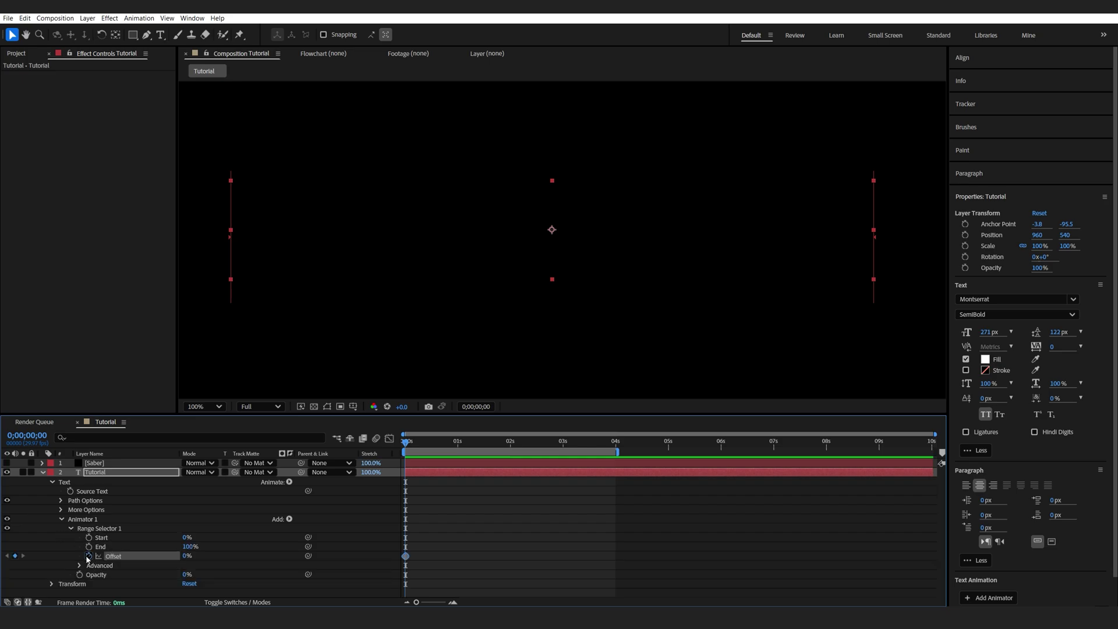
left_click(511, 443)
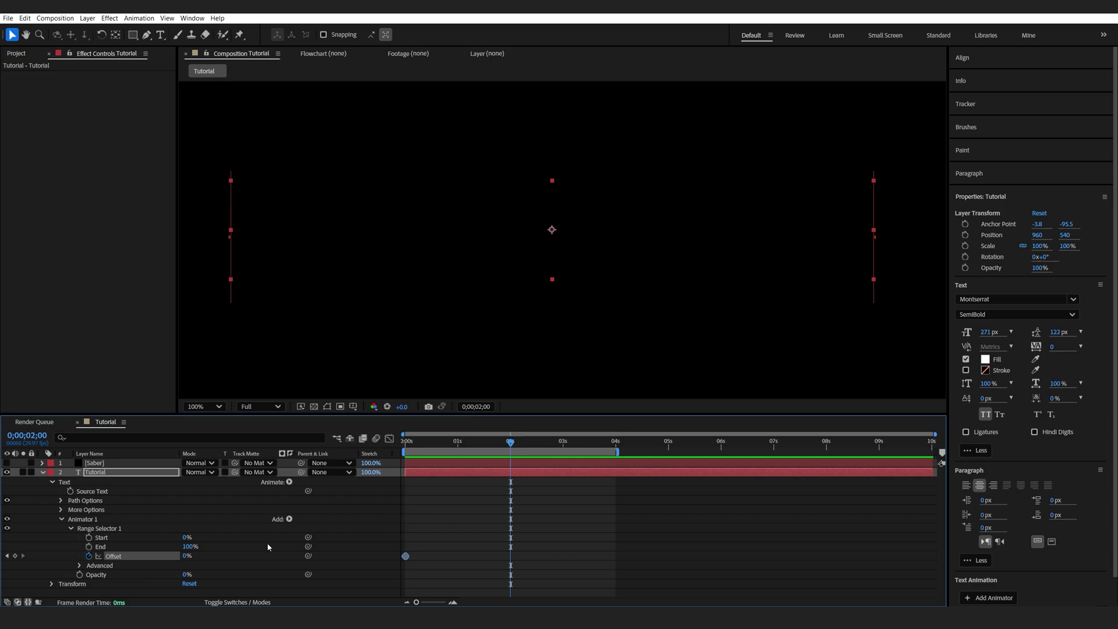
left_click(187, 556)
type("100")
key("Return")
Step: Preview the letter-by-letter reveal, then duplicate Animator 1
key("Home")
key("space")
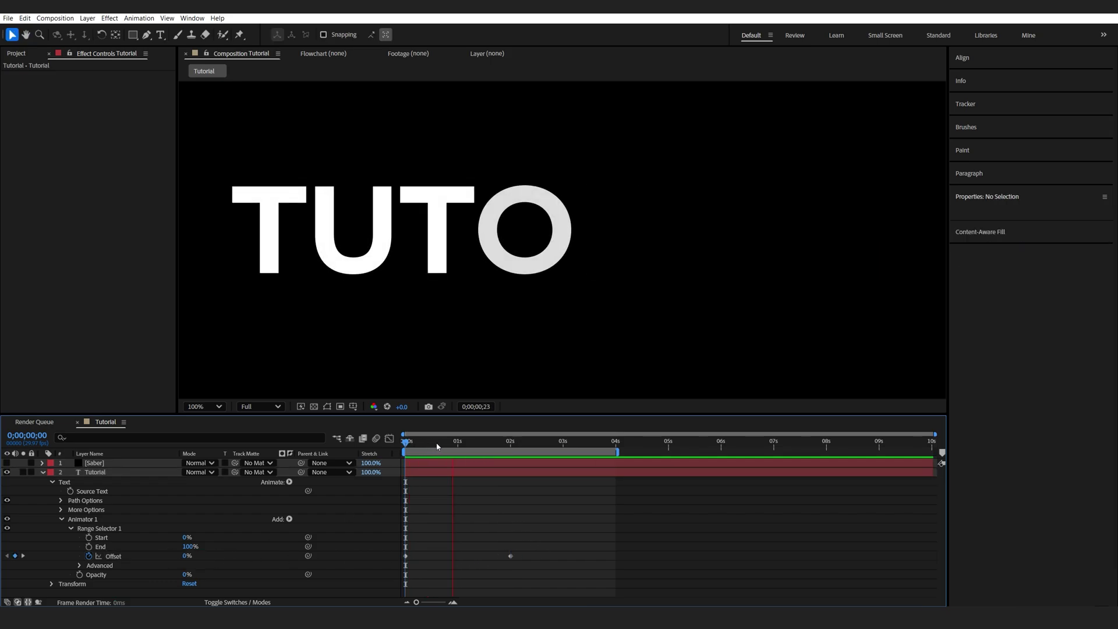
key("space")
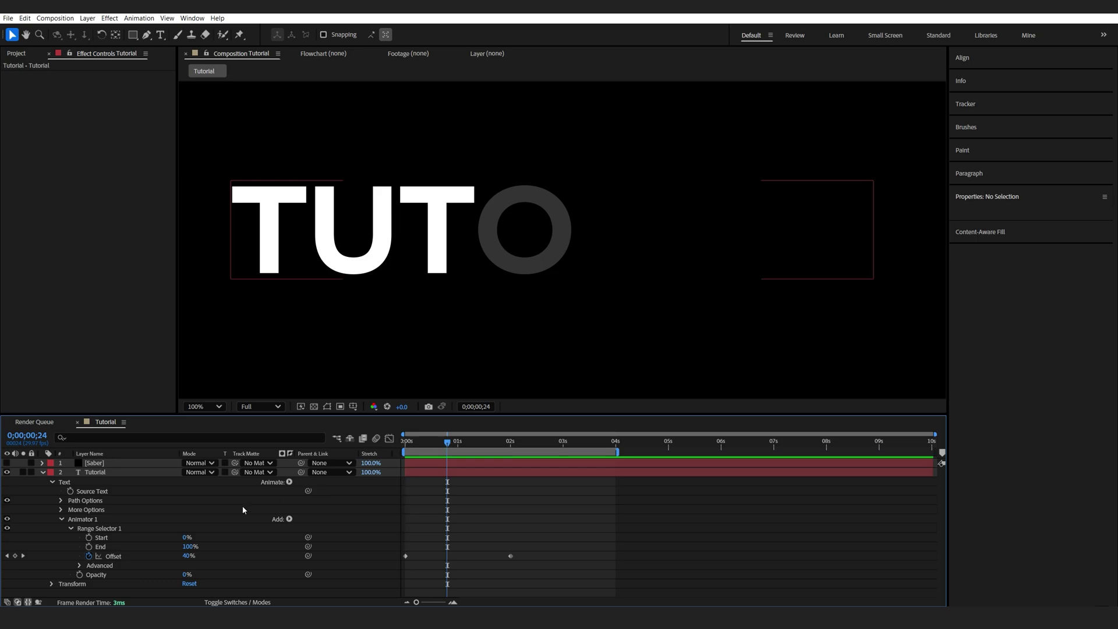
left_click(85, 521)
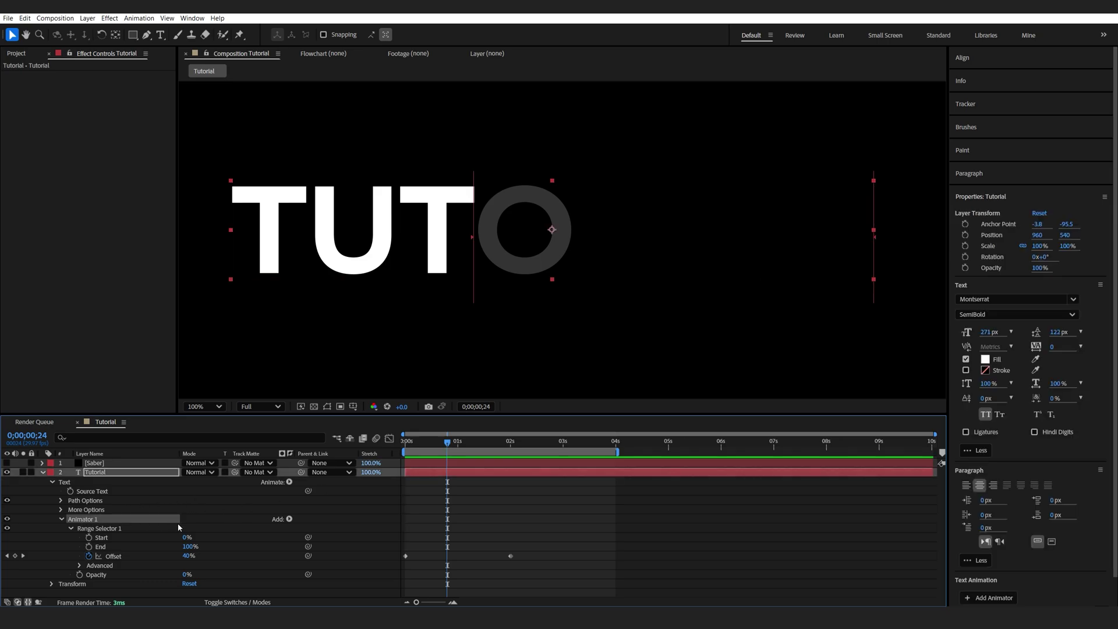
key("ctrl+d")
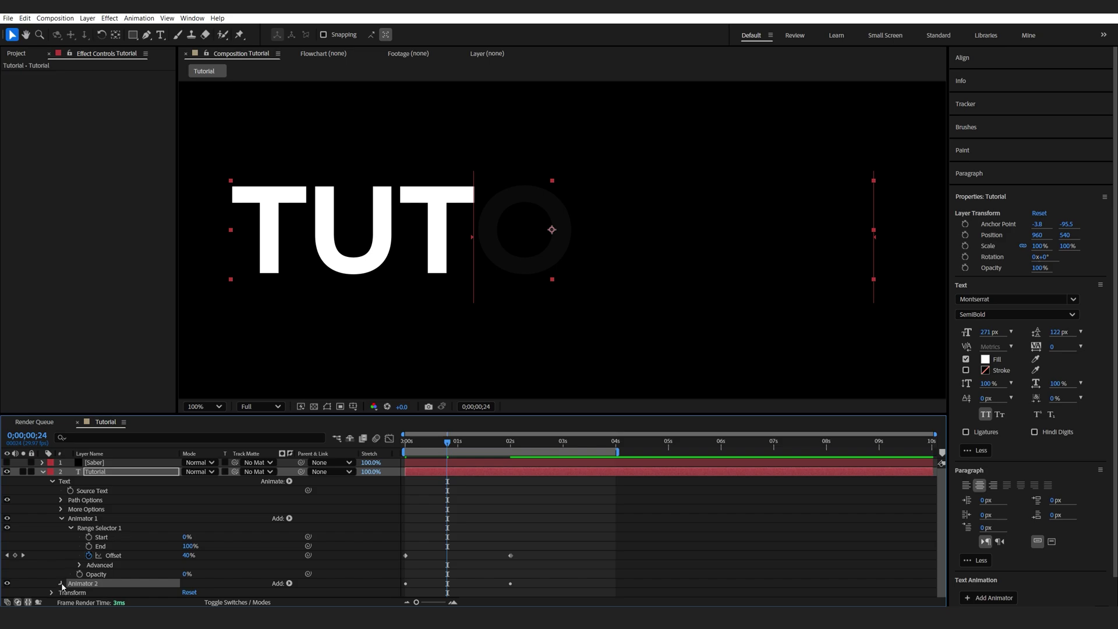
Step: Set Animator 2's Range Selector mode to Subtract under Advanced
left_click(60, 583)
left_click(71, 573)
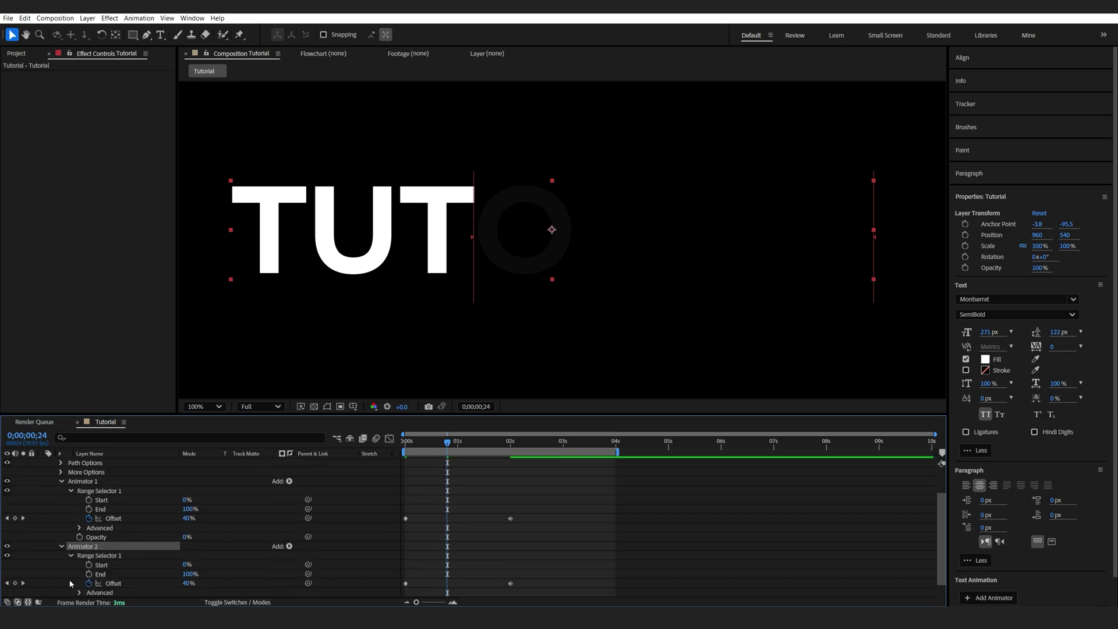
left_click(80, 597)
scroll(107, 560, "down", 1)
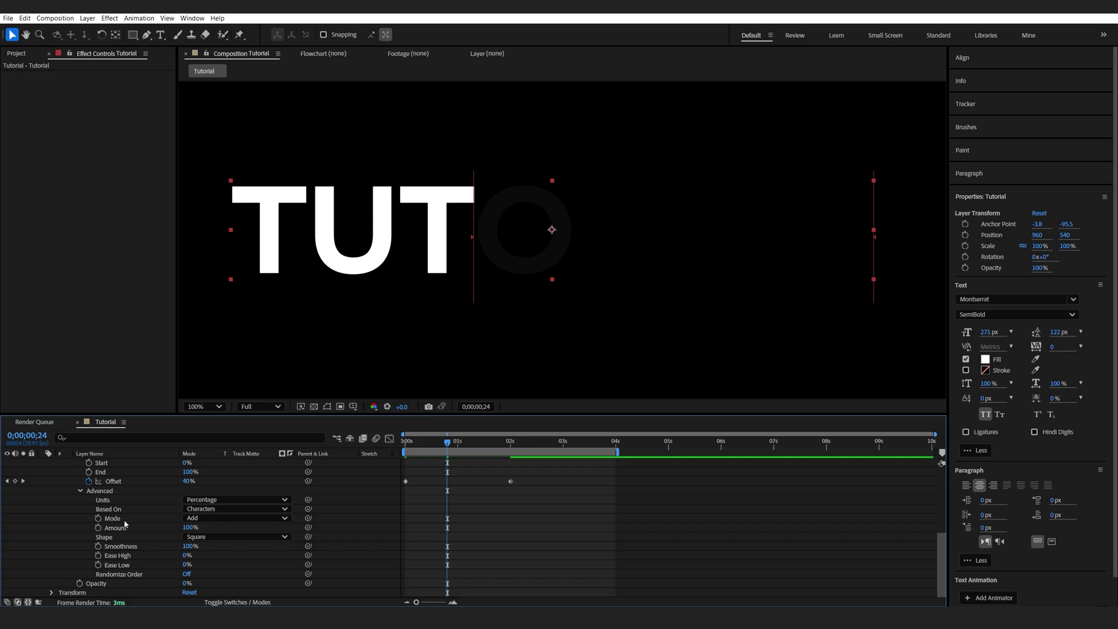
left_click(198, 519)
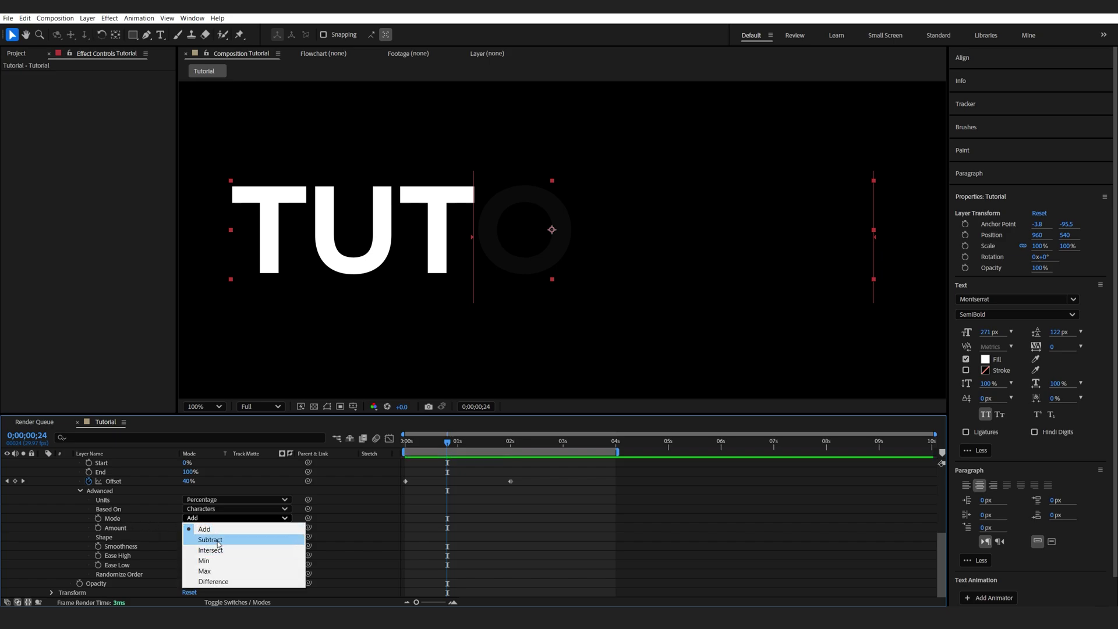
left_click(209, 539)
scroll(504, 528, "up", 3)
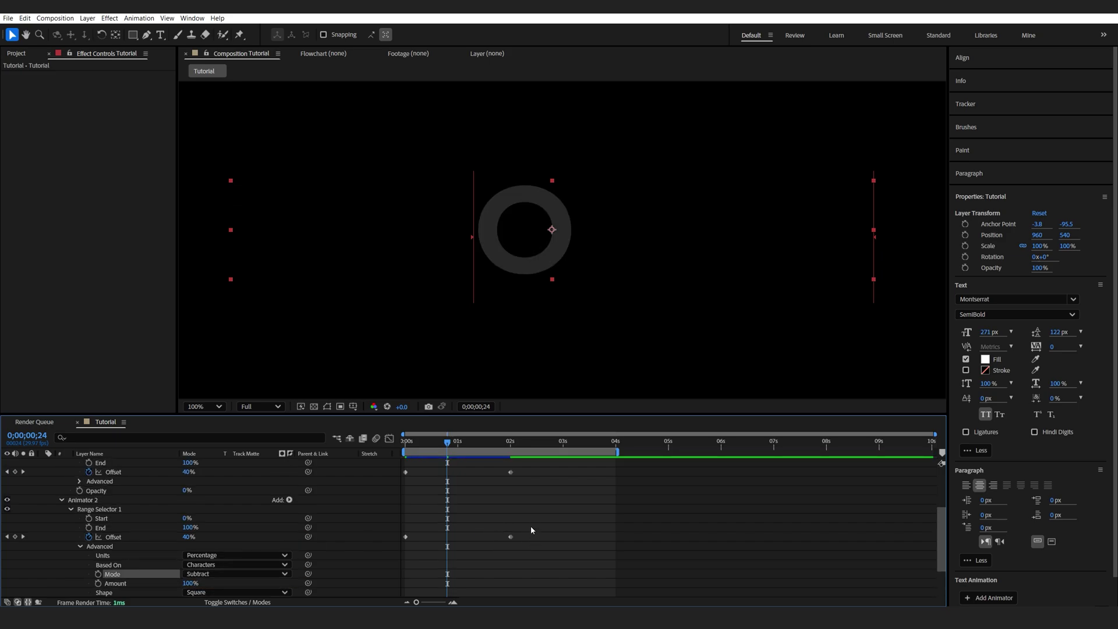
Step: Shift Animator 2's Offset keyframes slightly later and scrub to check the sweep
left_click_drag(530, 529, 429, 540)
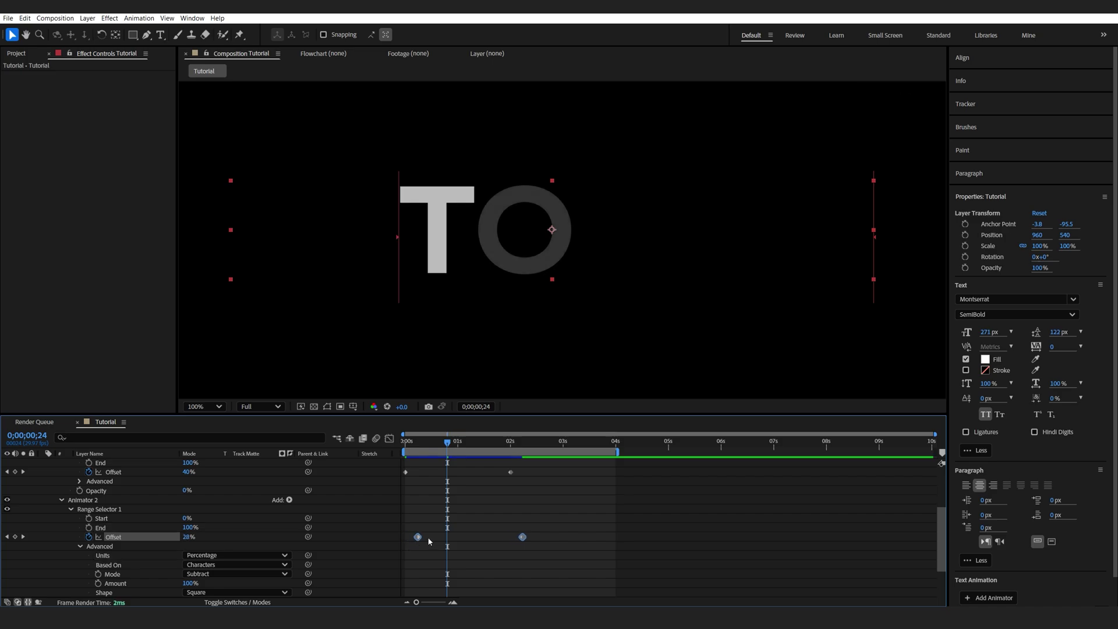
left_click(429, 541)
left_click_drag(447, 442, 479, 447)
scroll(27, 476, "up", 3)
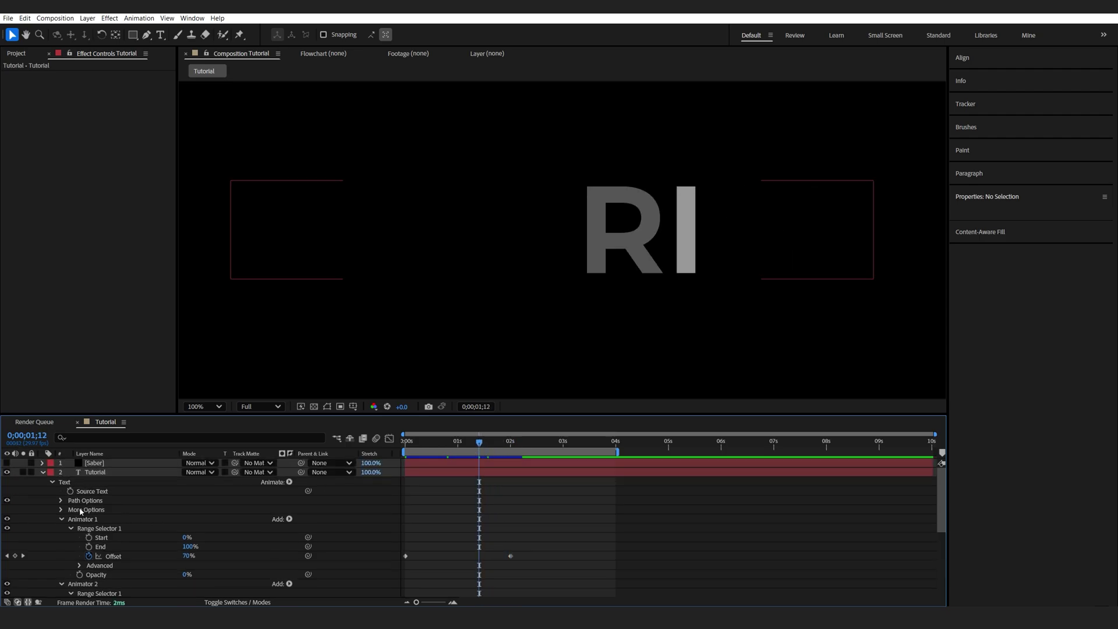
Step: Show the Saber layer again and set its Render Settings Alpha Mode to Mask Core
left_click(7, 463)
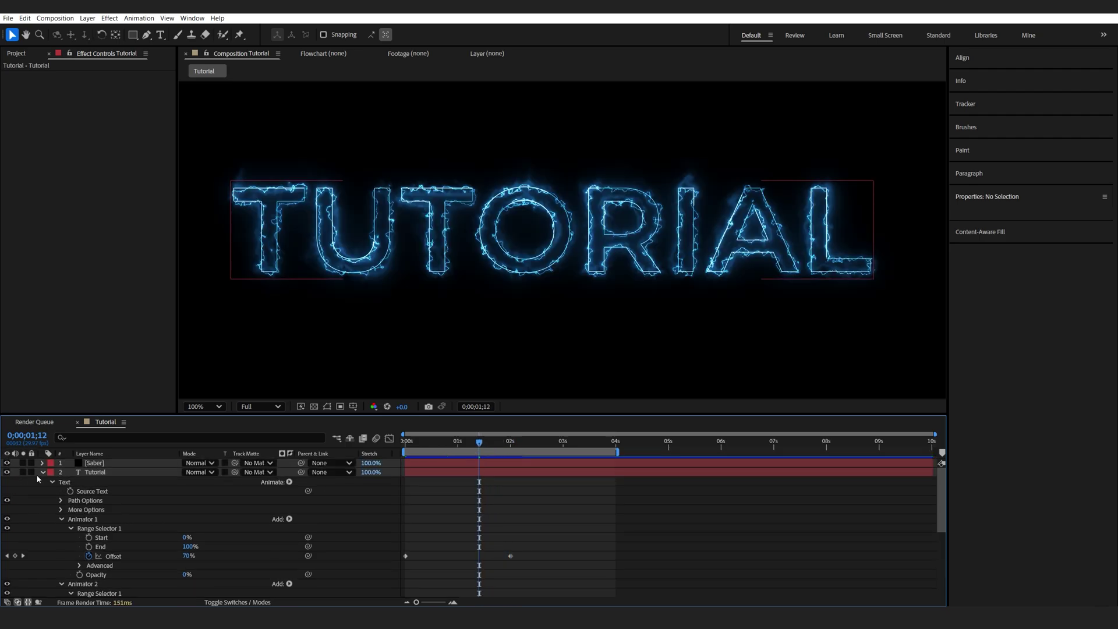
left_click(434, 253)
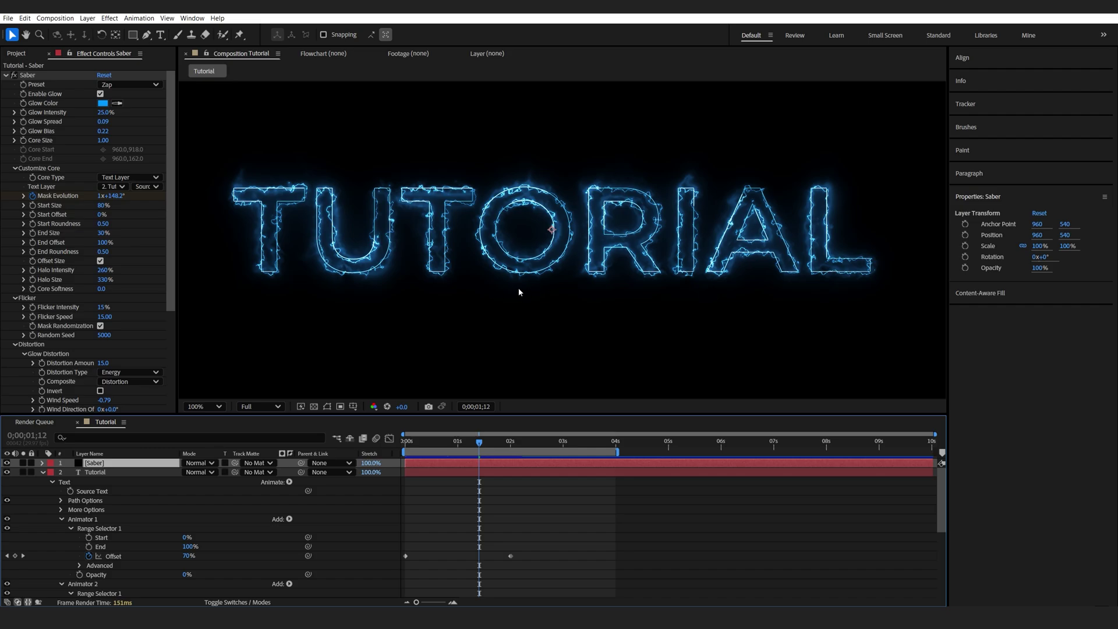
scroll(58, 302, "down", 5)
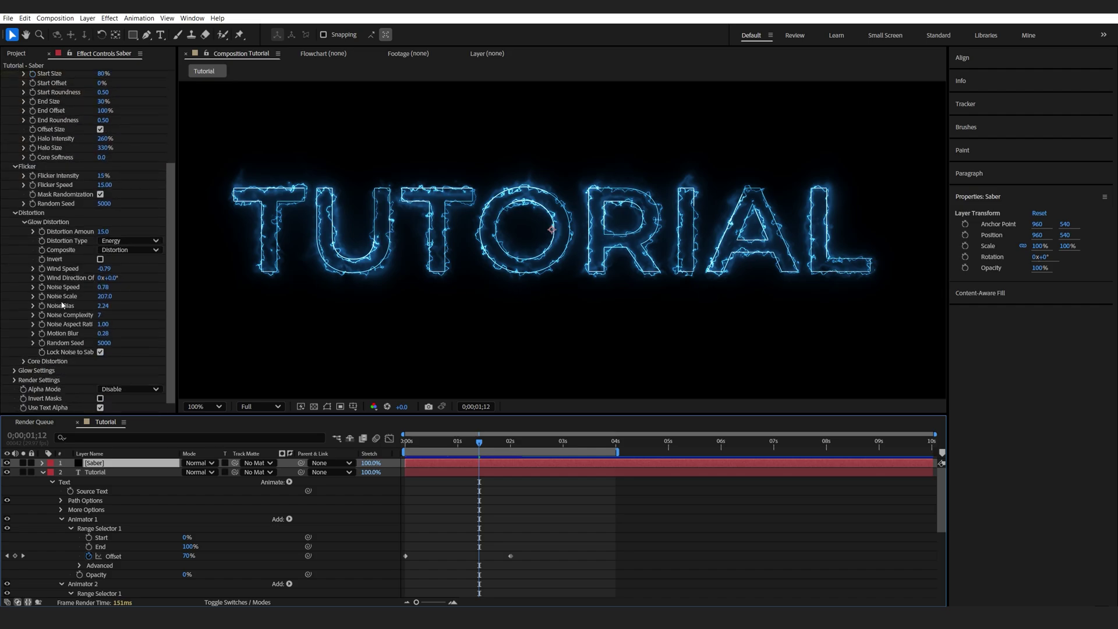
left_click(14, 380)
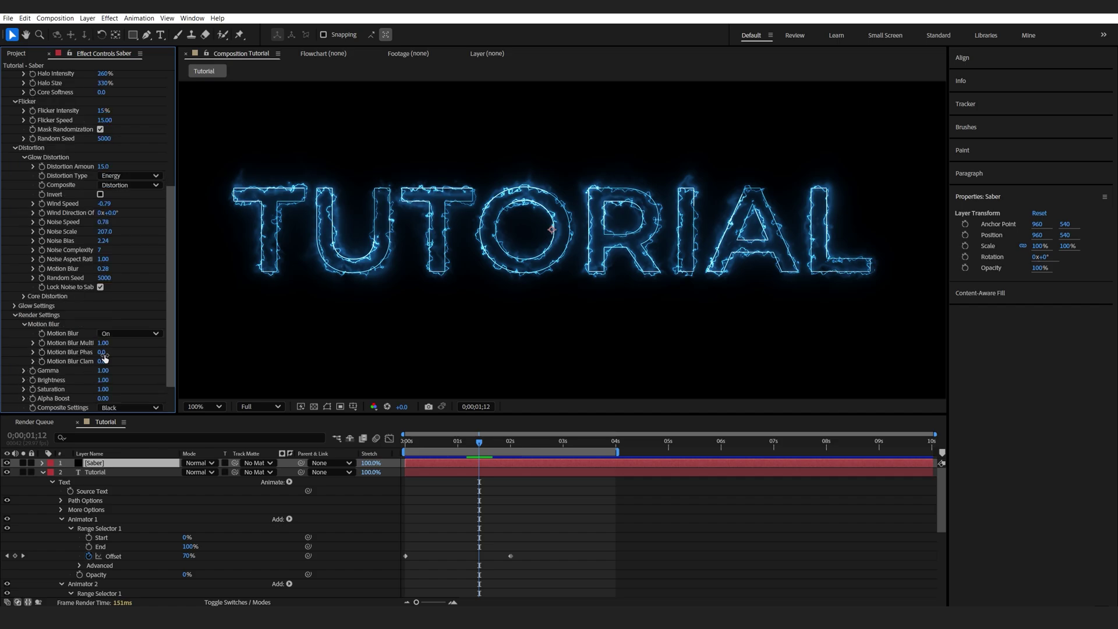
scroll(43, 392, "down", 3)
left_click(125, 389)
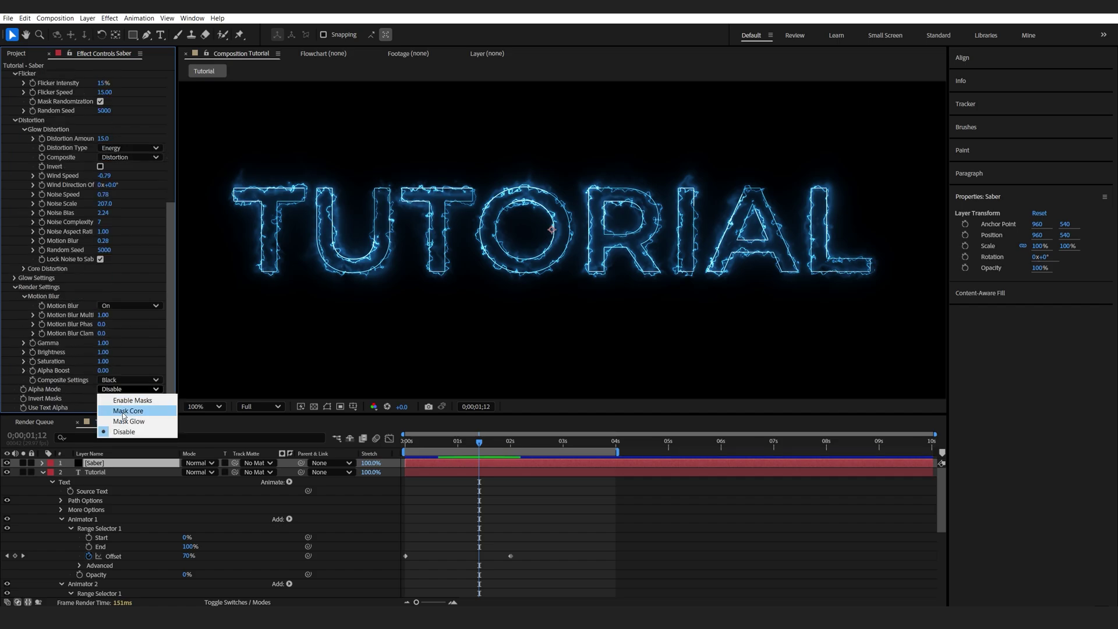
left_click(124, 411)
left_click_drag(418, 444, 449, 447)
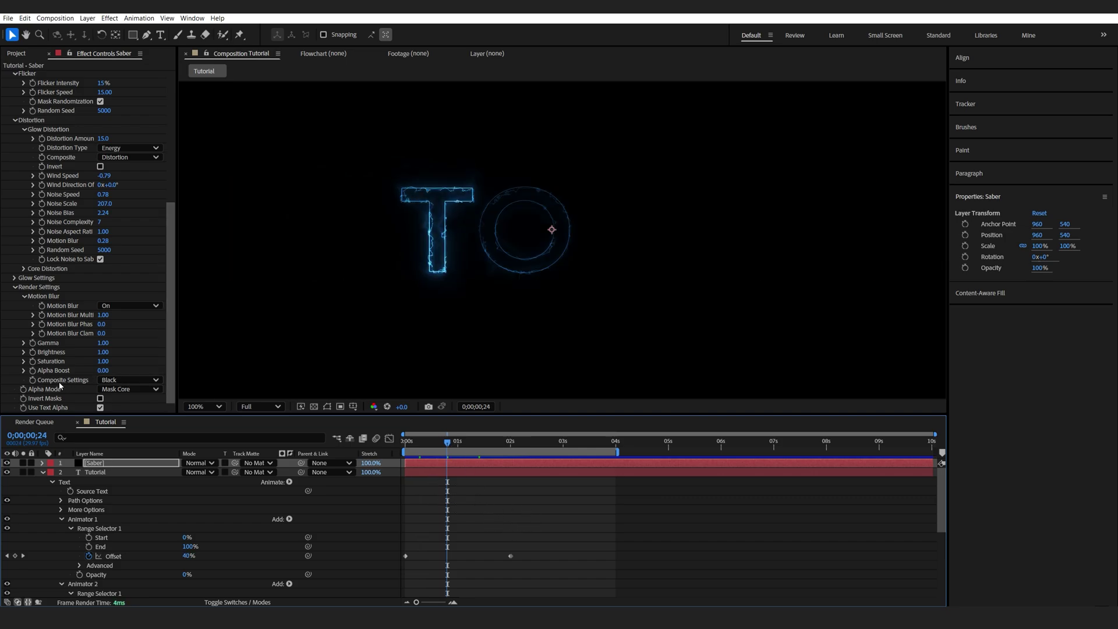
Step: Set Saber Composite Settings to Transparent and the Saber layer's blend mode to Screen
left_click(122, 380)
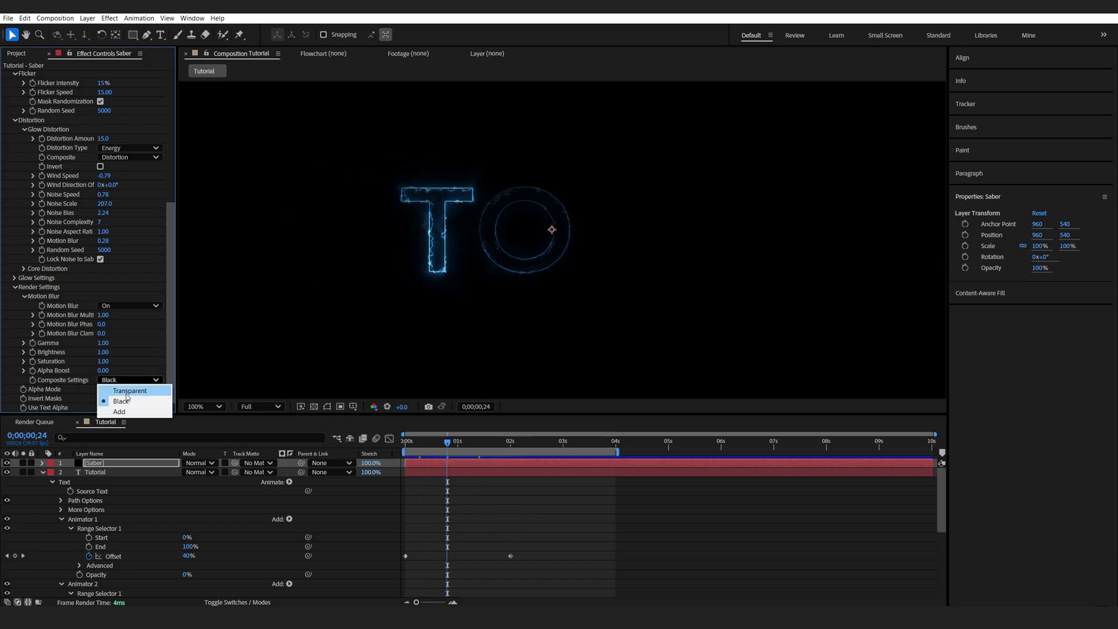
left_click(127, 389)
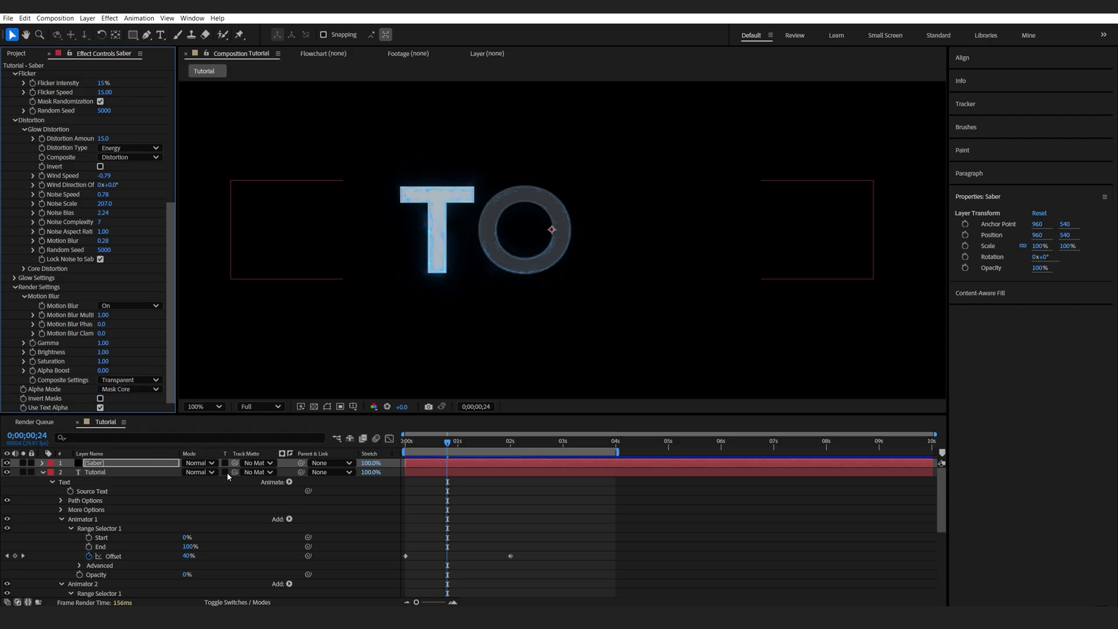
left_click(197, 467)
left_click(208, 165)
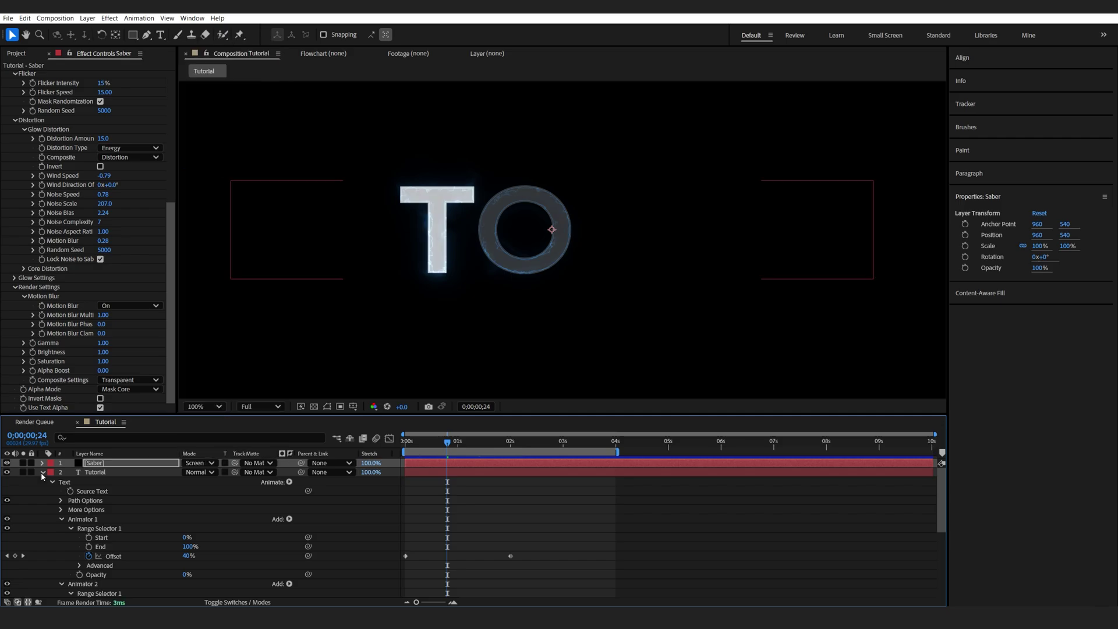
left_click(43, 470)
left_click(97, 476)
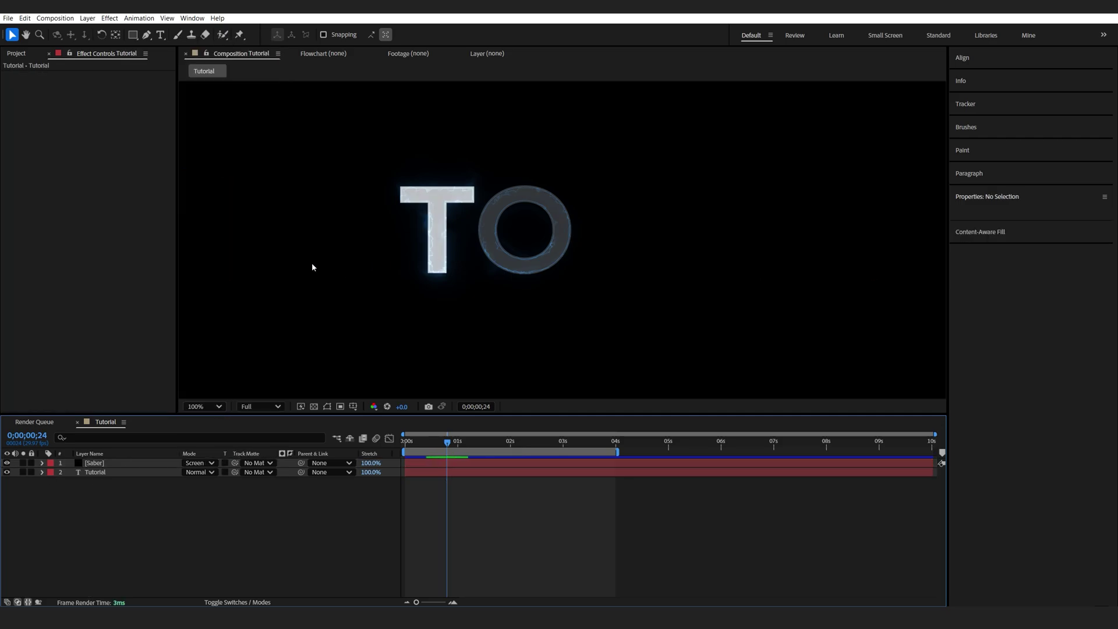
Step: Duplicate the Tutorial text layer and rename the copies Main and Control
left_click(107, 473)
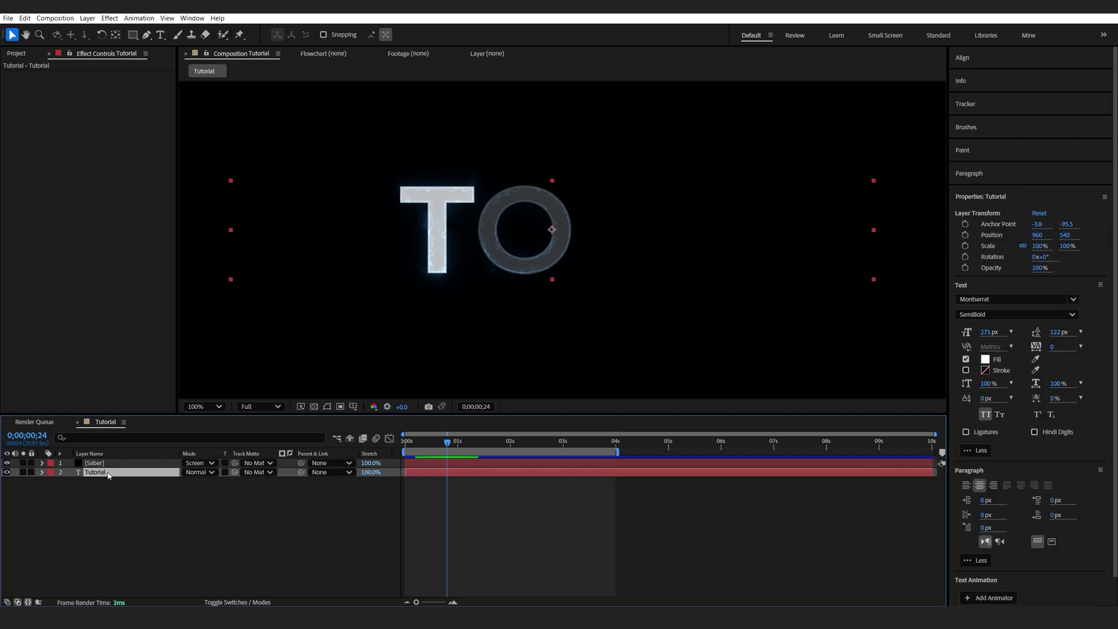
key("ctrl+d")
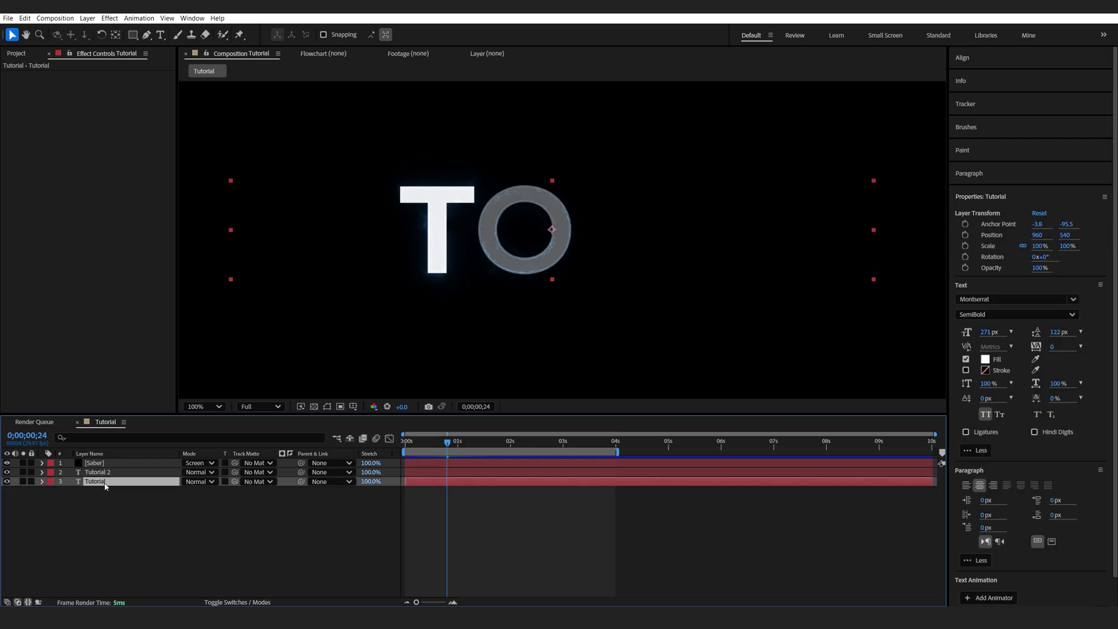
key("Return")
type("Main")
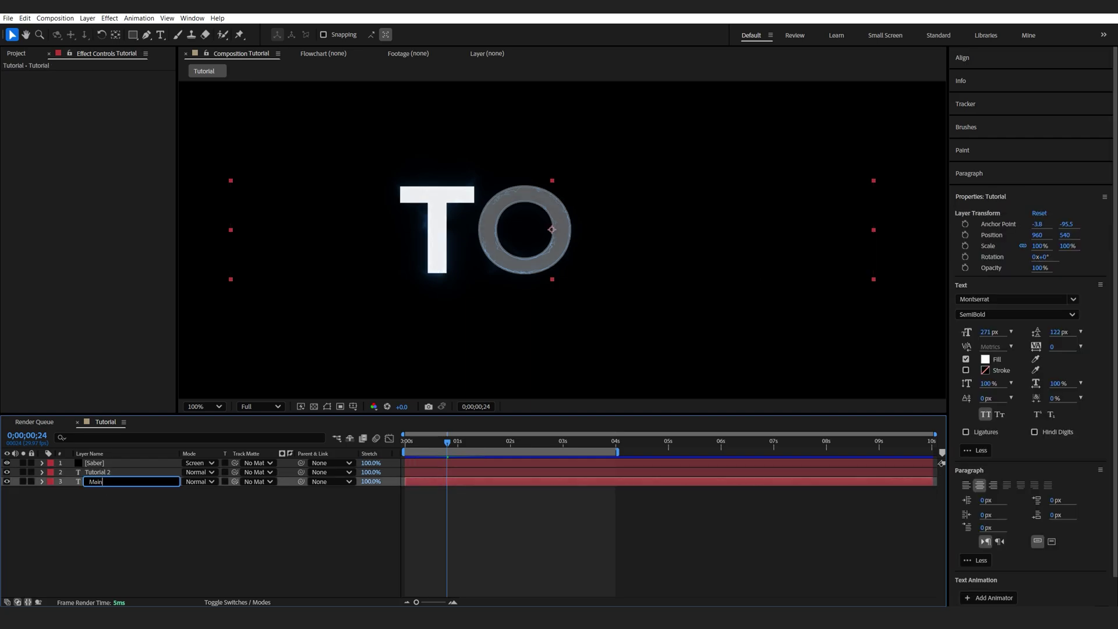
key("Return")
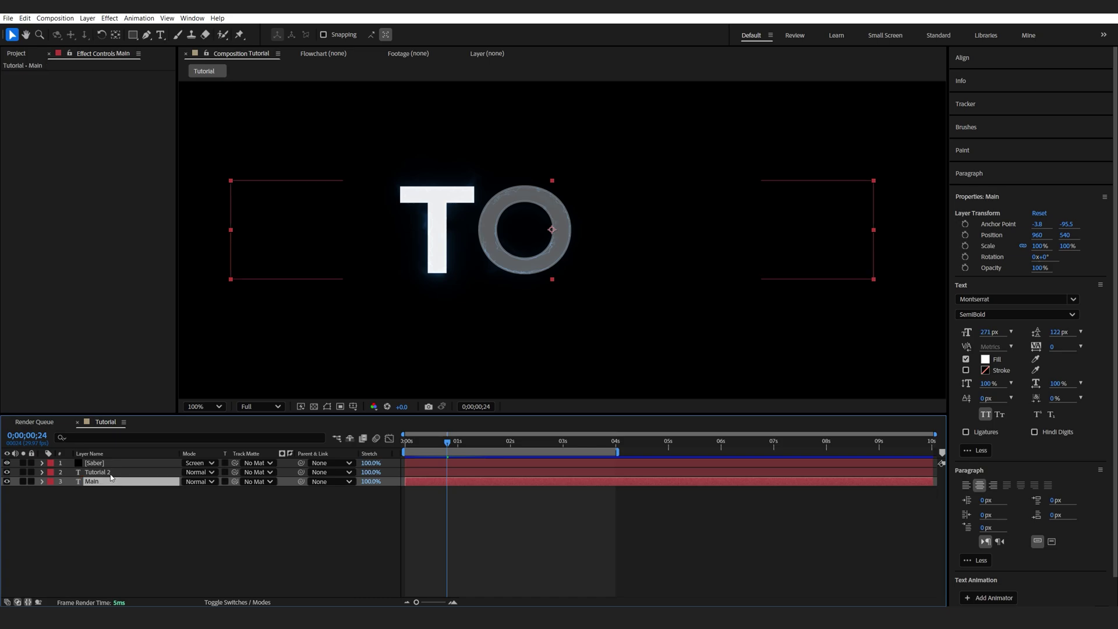
left_click(110, 472)
key("Return")
type("Control")
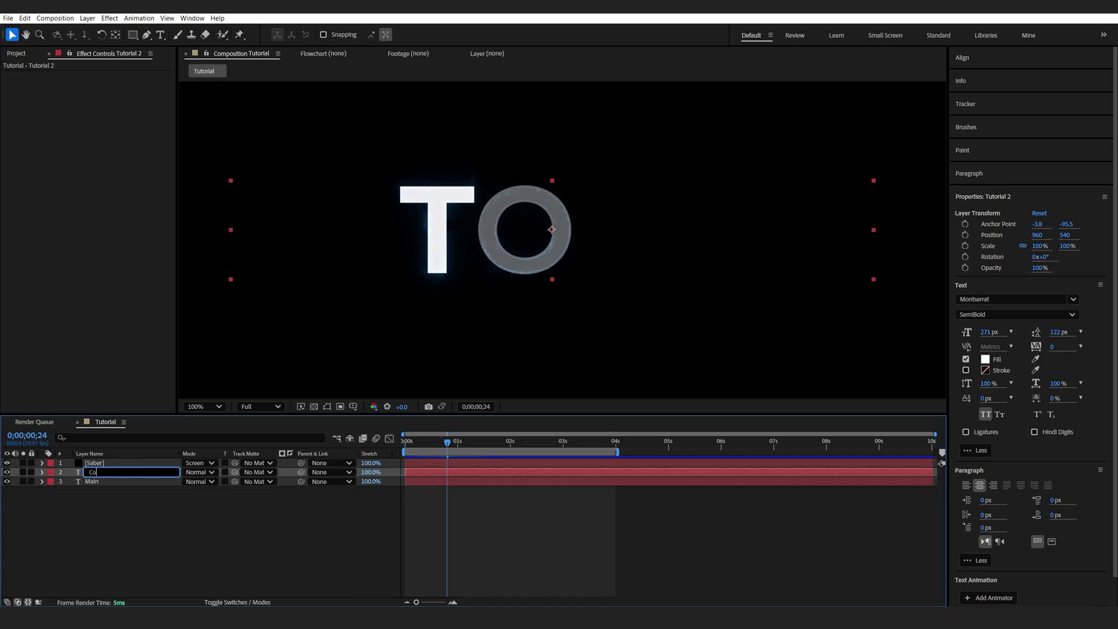
key("Return")
Step: Give the Control layer's text a cyan 1BB1CF fill
left_click(985, 360)
type("1BB1CF")
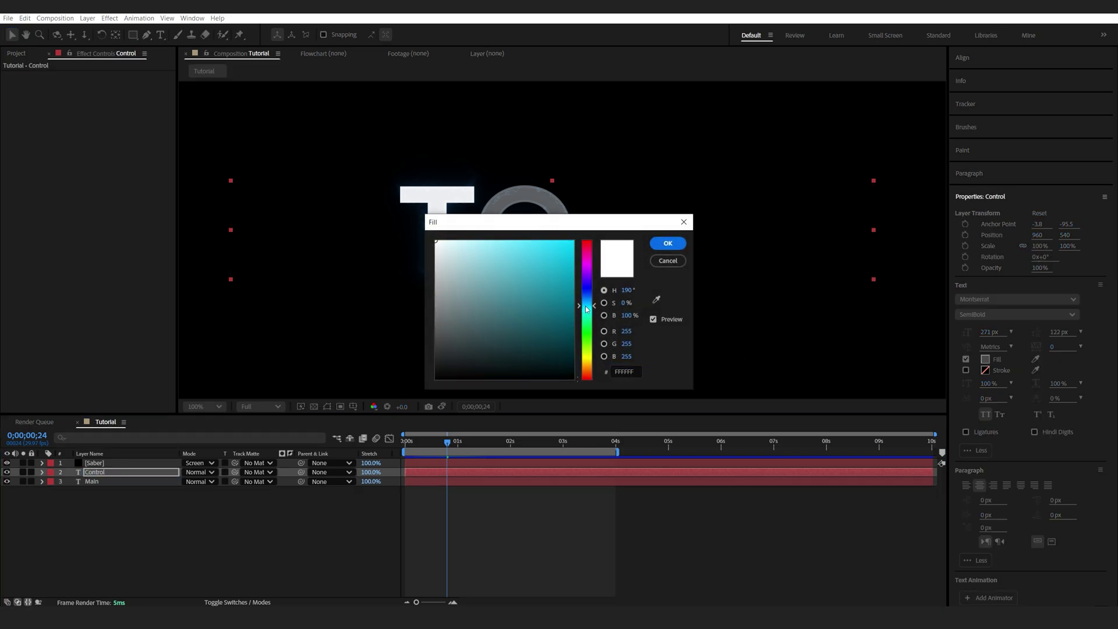
left_click(666, 246)
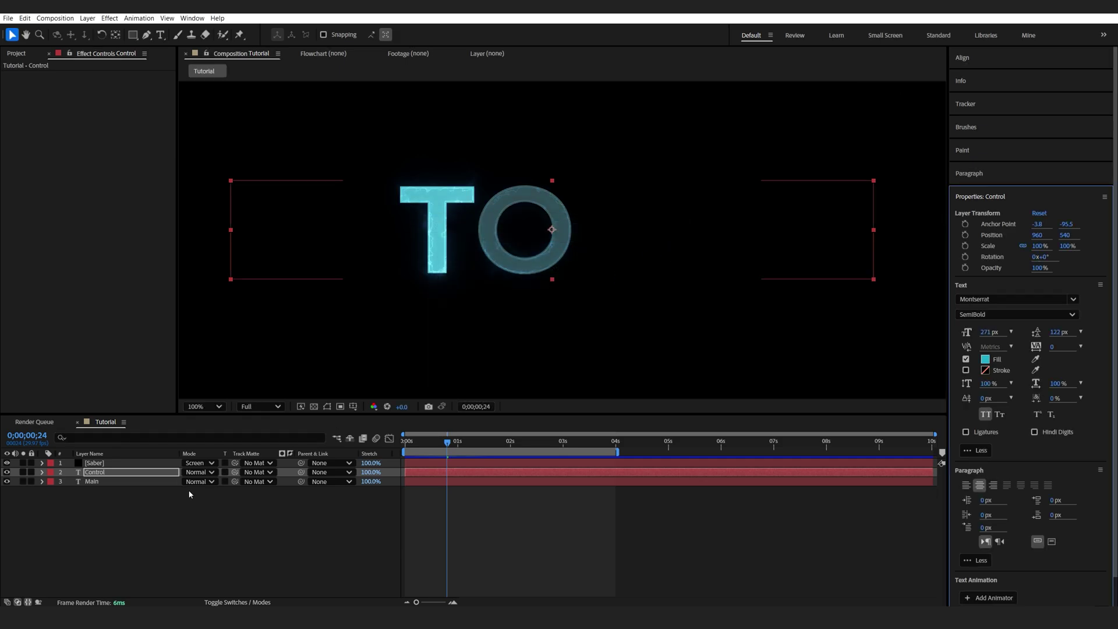
left_click(151, 508)
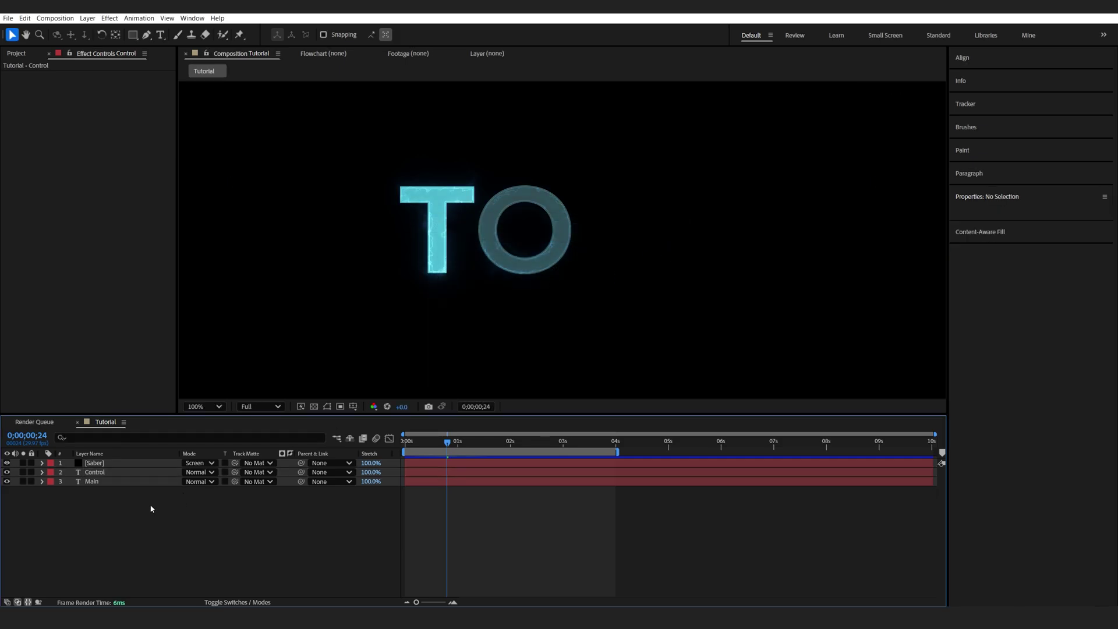
Step: Delete Animator 2 from the Main text layer
left_click(42, 482)
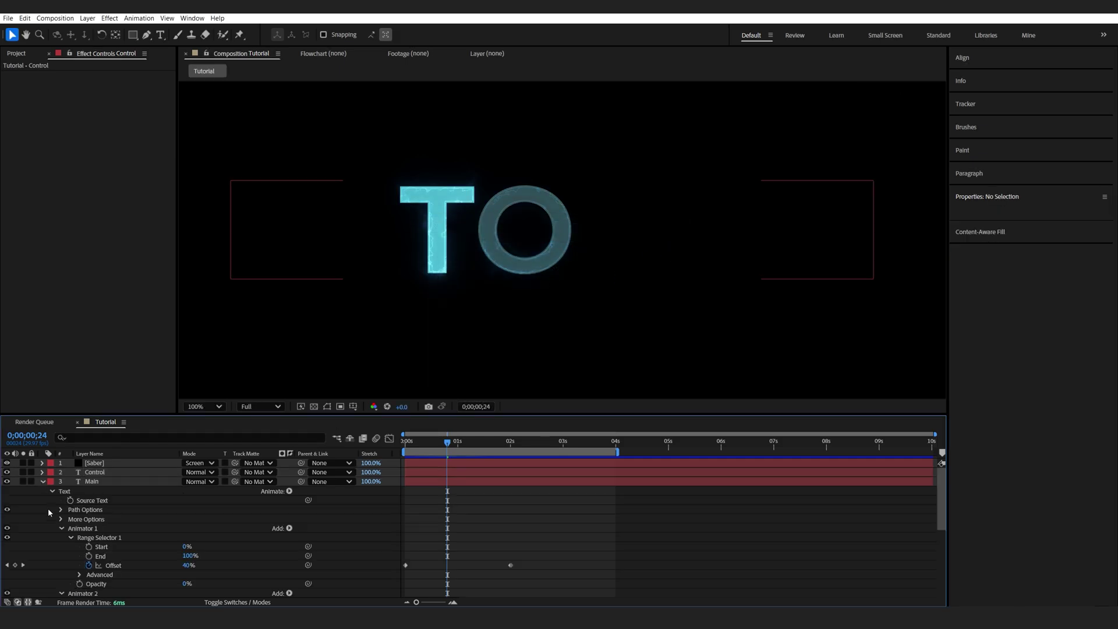
left_click(93, 595)
key("Delete")
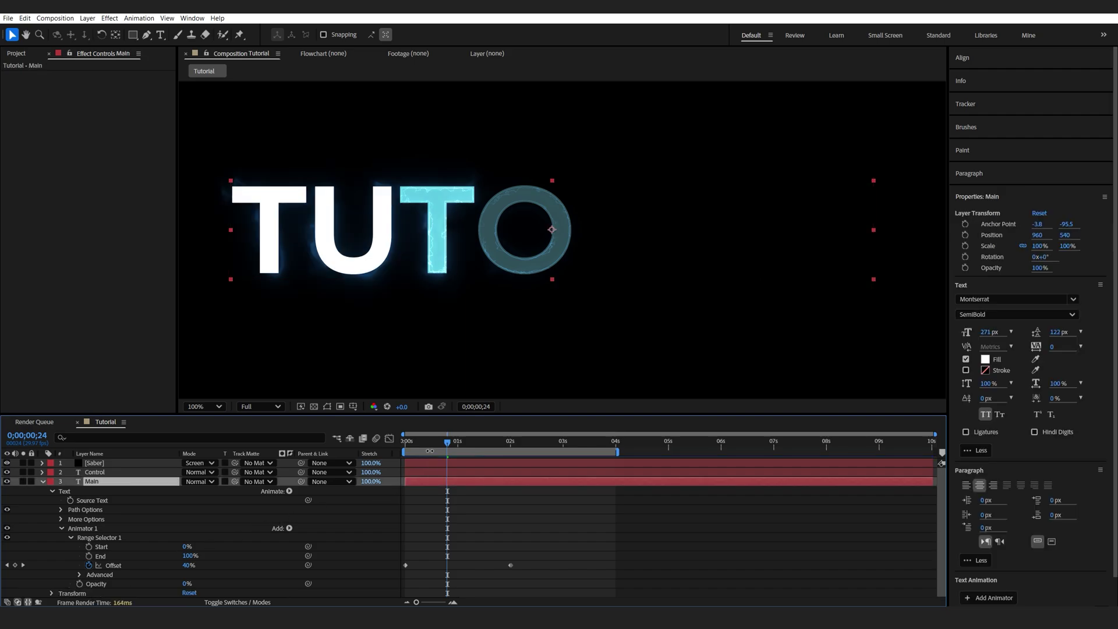
Step: At the 1-second mark, set Saber's Text Layer to 2. Control
left_click_drag(430, 444, 458, 448)
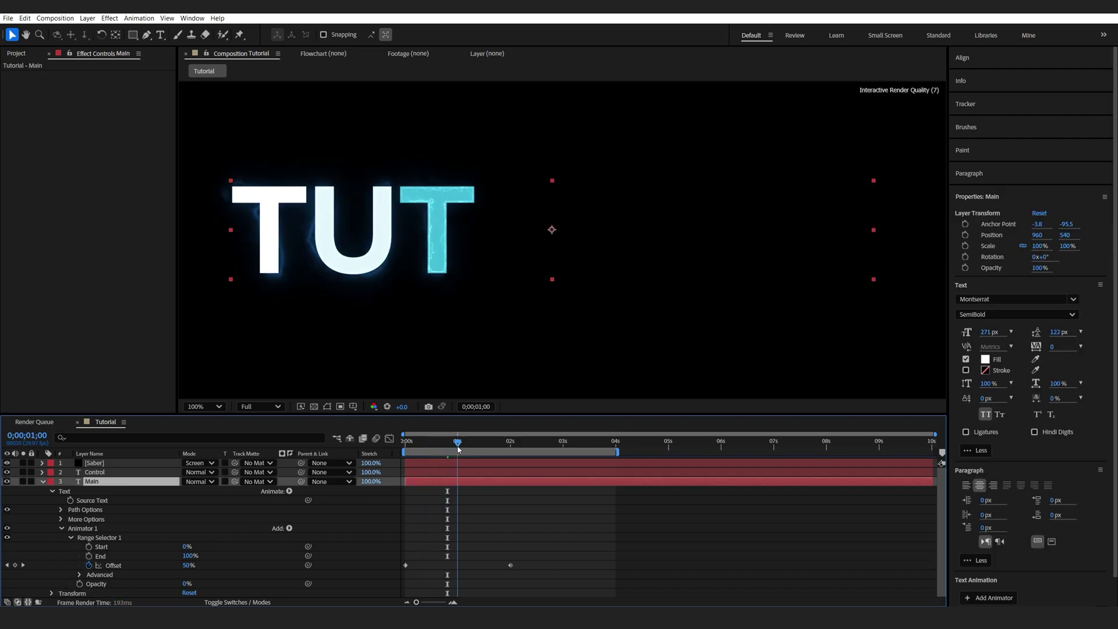
left_click(95, 463)
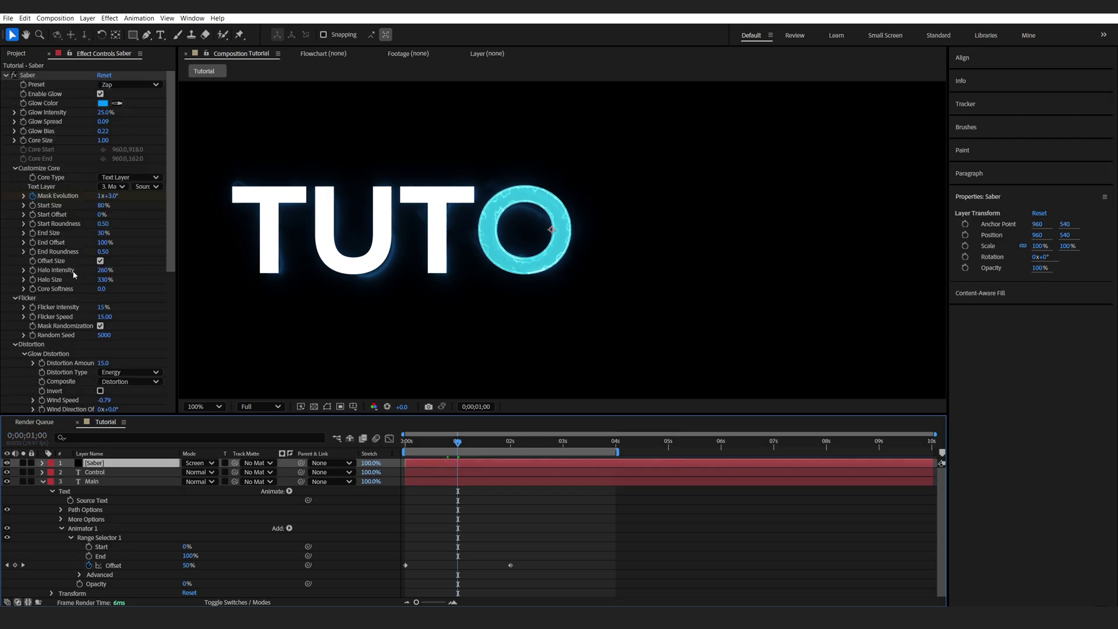
left_click(113, 186)
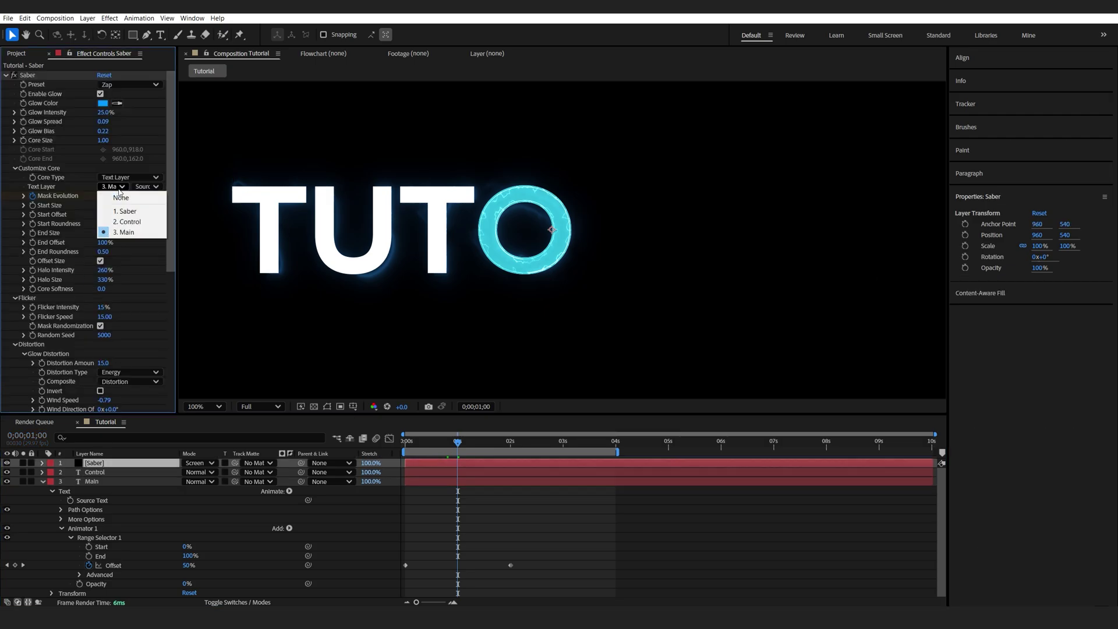
left_click(129, 222)
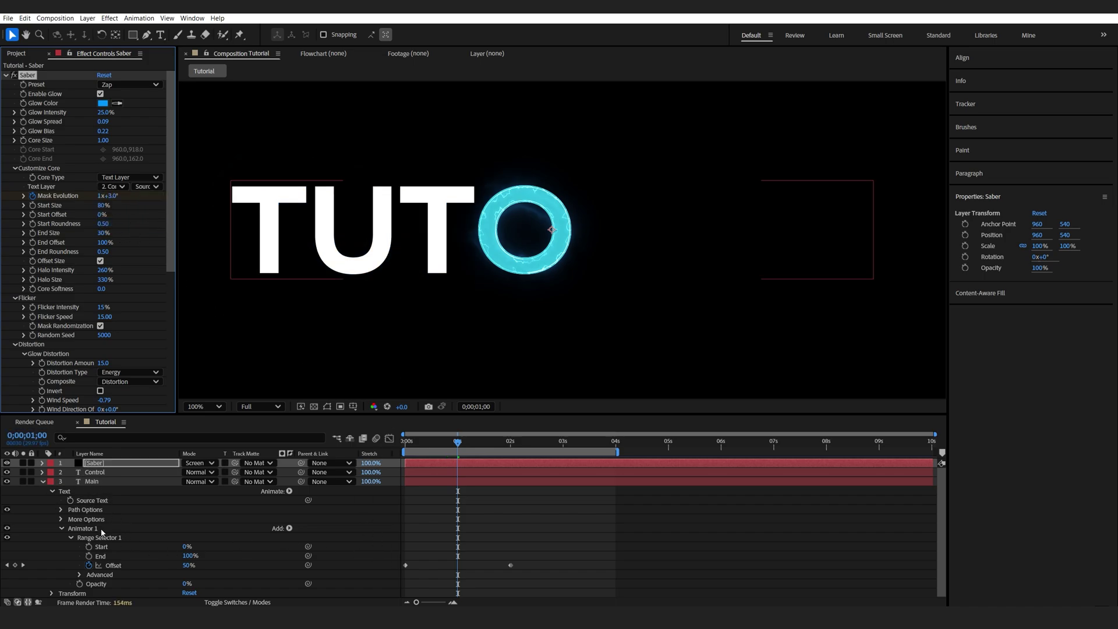
Step: Set the Main range selector's Advanced Shape to Ramp Up
left_click(79, 574)
left_click(213, 556)
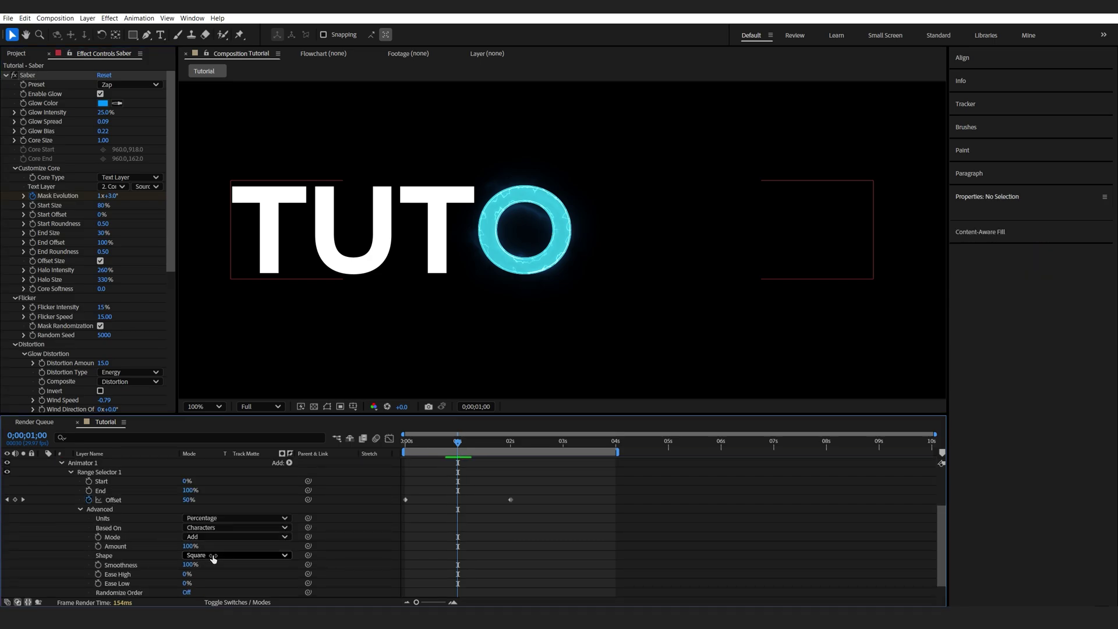
left_click(213, 557)
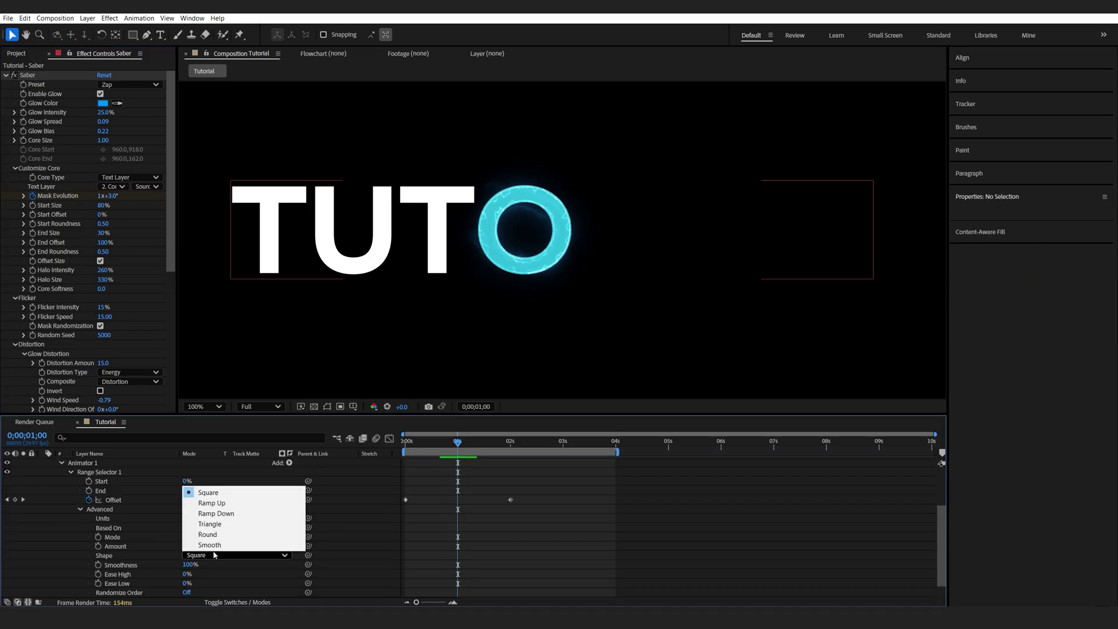
left_click(232, 505)
Step: Near the start, set the range selector Offset to -100% and collapse Main's properties
left_click_drag(457, 442, 389, 444)
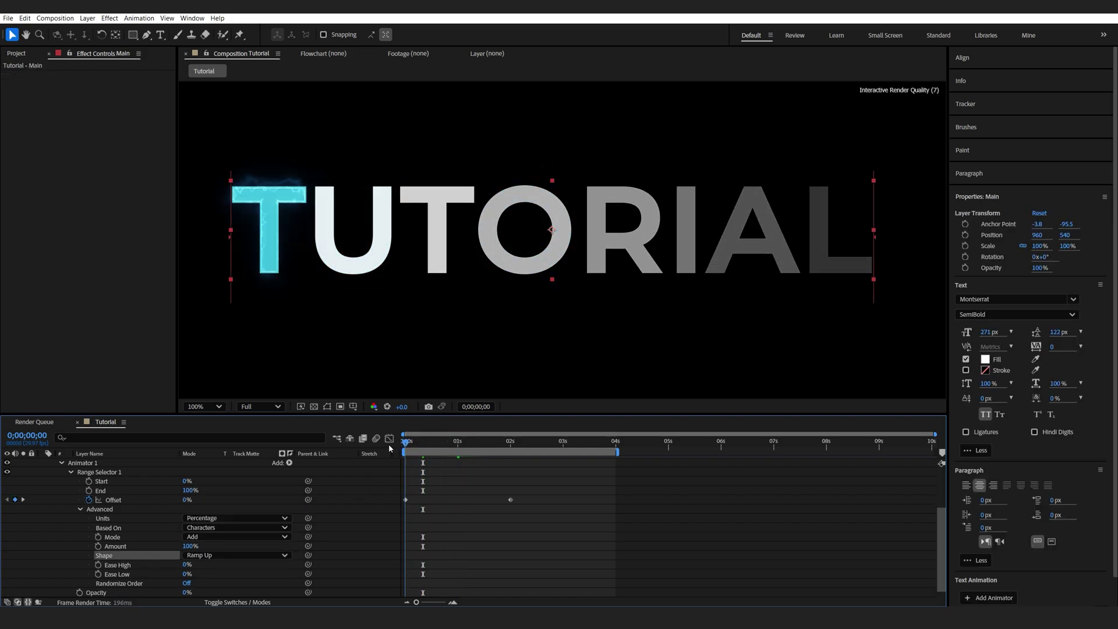
left_click(186, 500)
type("-")
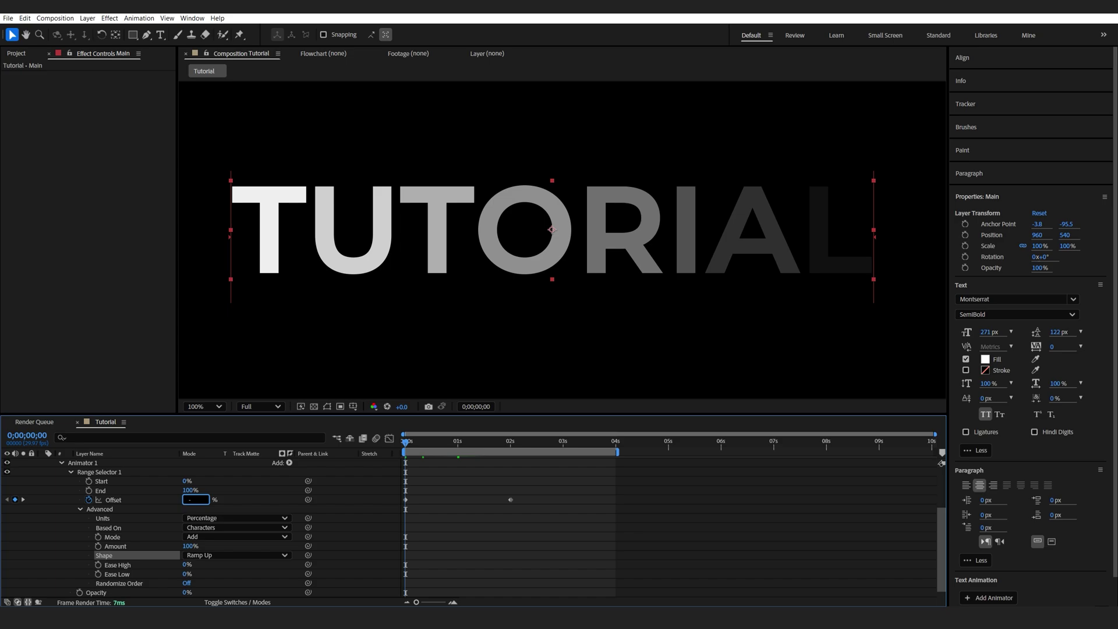
type("100")
key("Return")
left_click(480, 487)
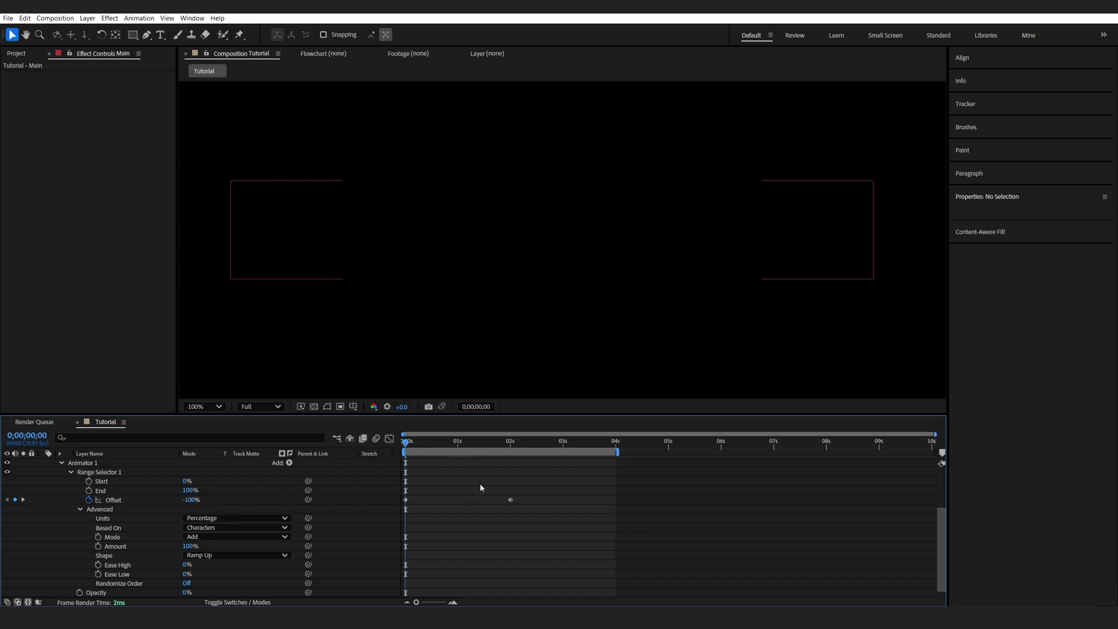
key("ctrl+grave")
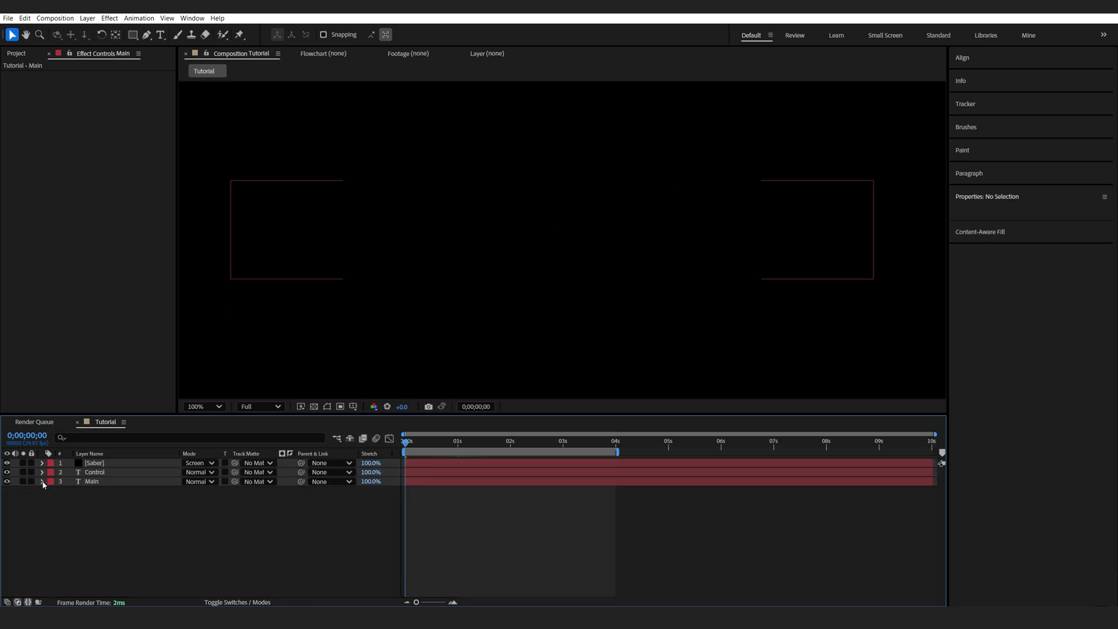
Step: Solo the Main and Control layers and preview the text reveal
left_click(23, 481)
key("space")
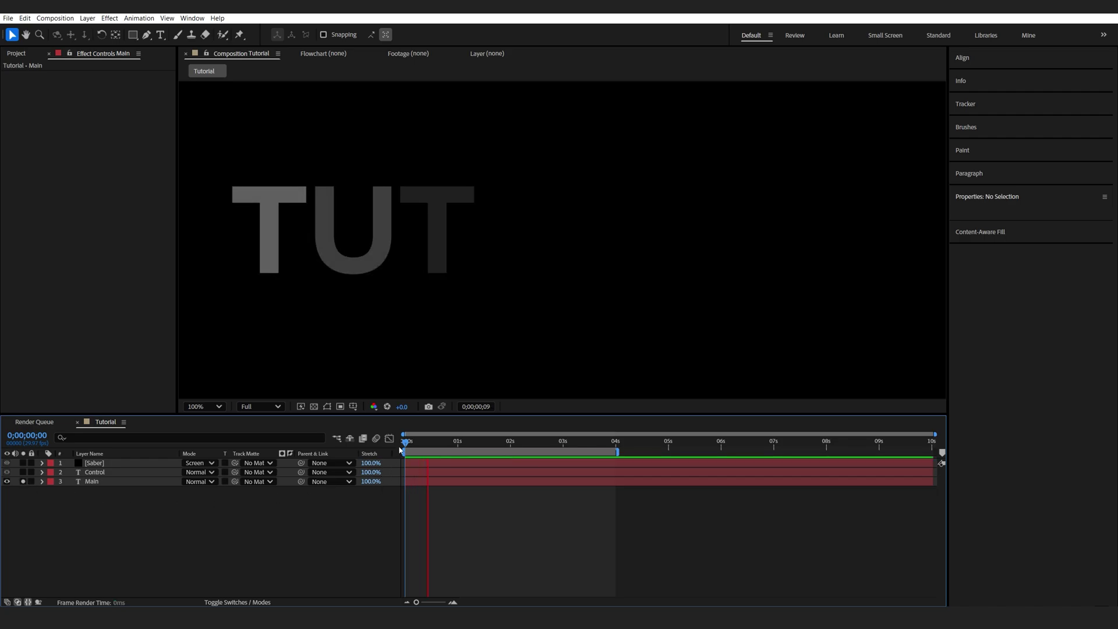
left_click_drag(467, 438, 498, 442)
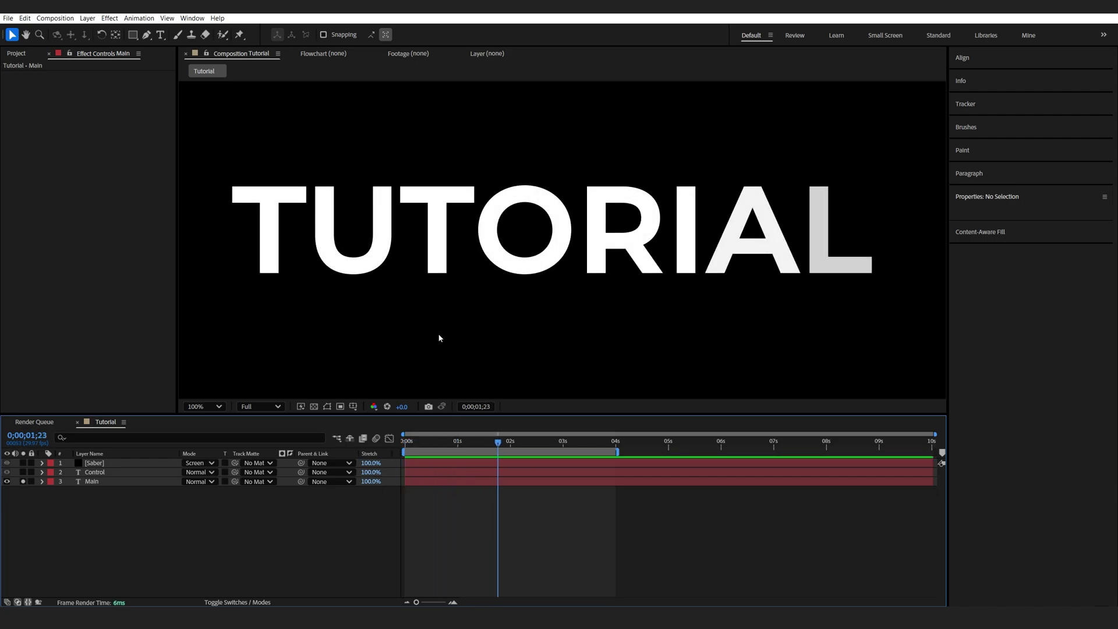
left_click(23, 472)
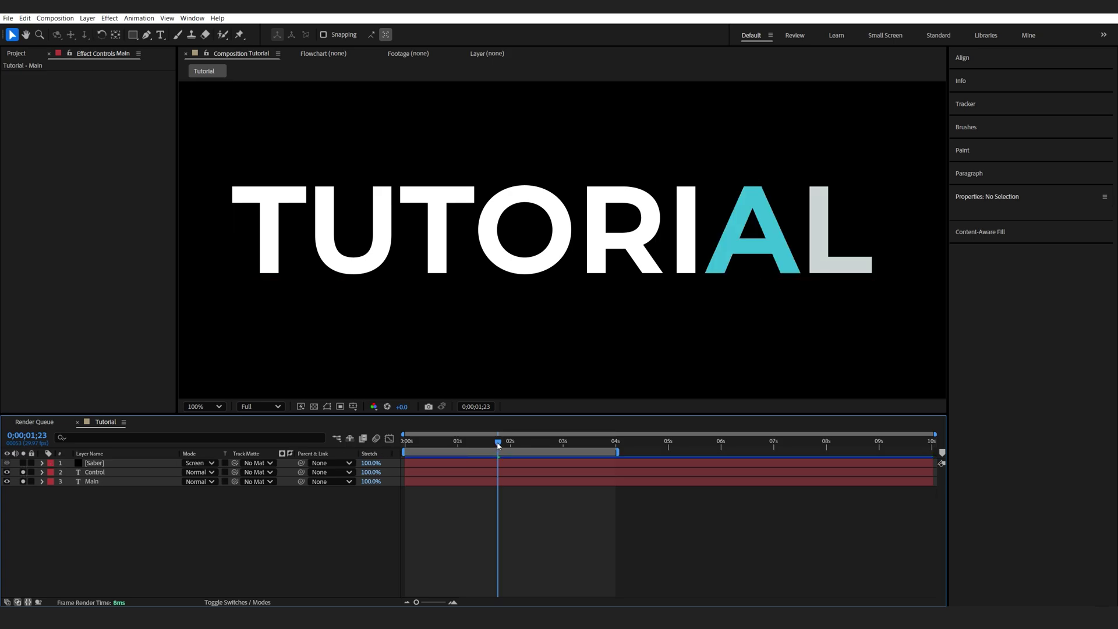
mouse_move(498, 446)
left_mouse_down()
mouse_move(431, 449)
mouse_move(487, 448)
left_mouse_up()
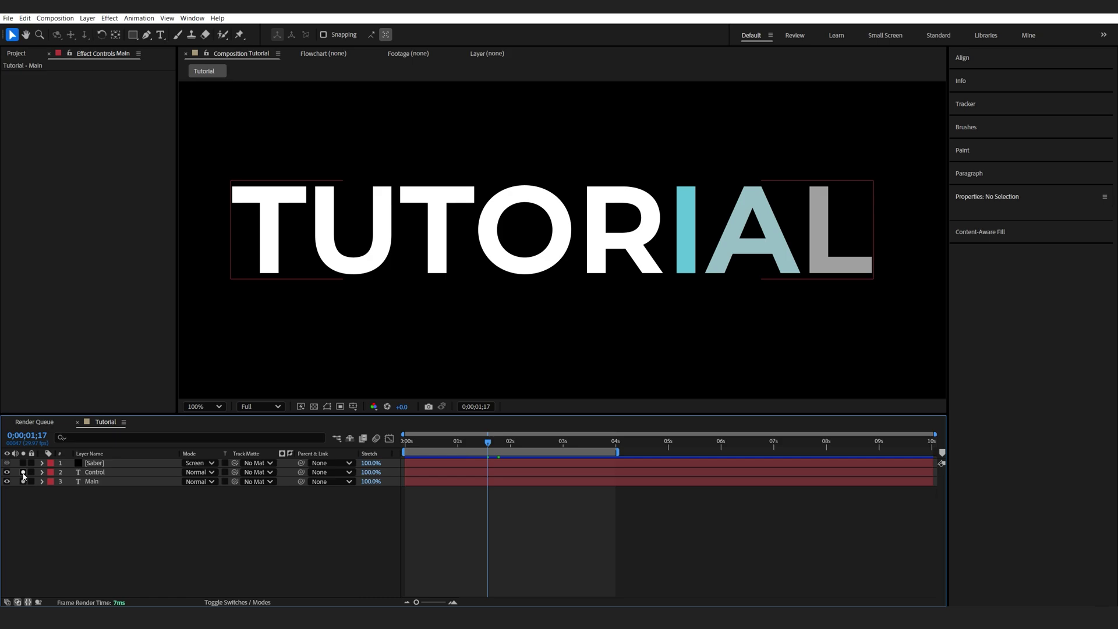
Step: Unsolo Control and Main, hide Control, and preview the reveal around one second
left_click_drag(23, 472, 23, 481)
key("Home")
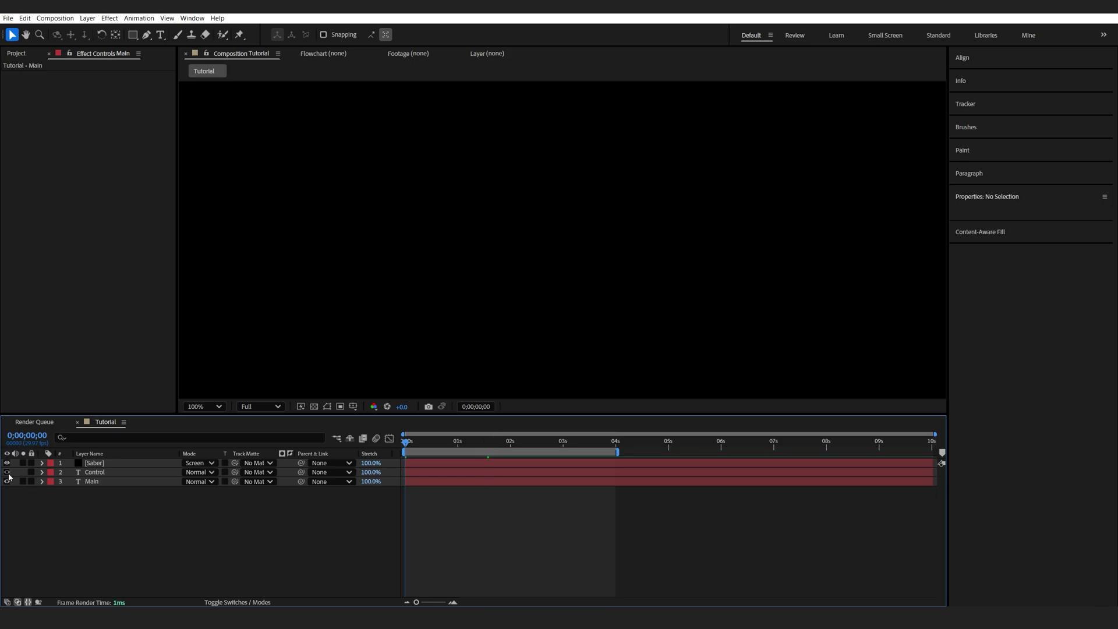
left_click(6, 472)
key("space")
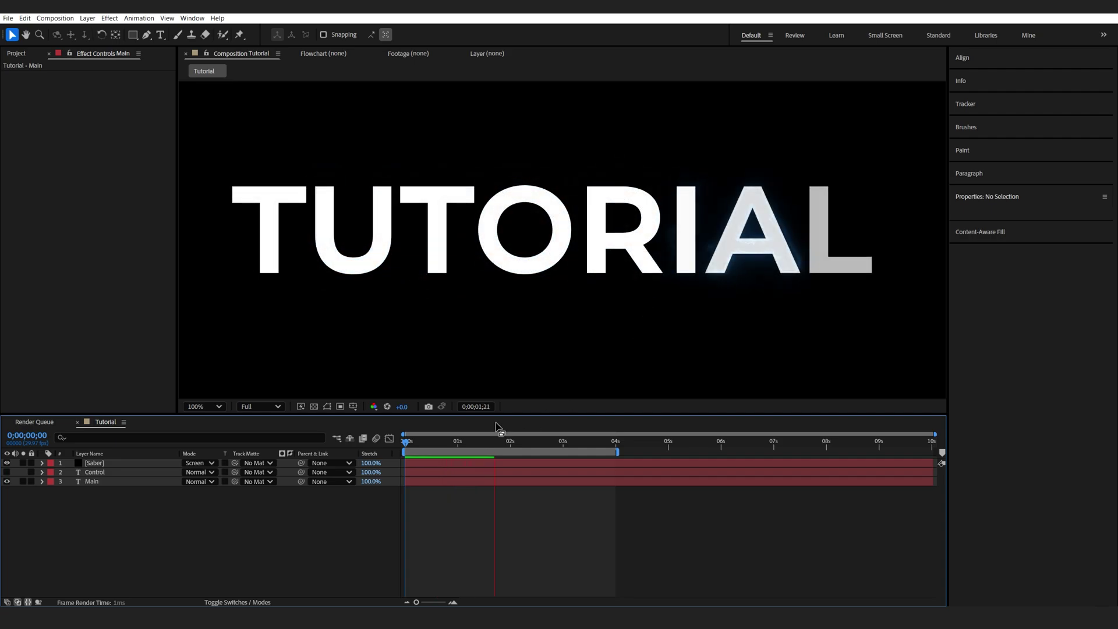
left_click(456, 446)
left_click_drag(457, 447, 464, 446)
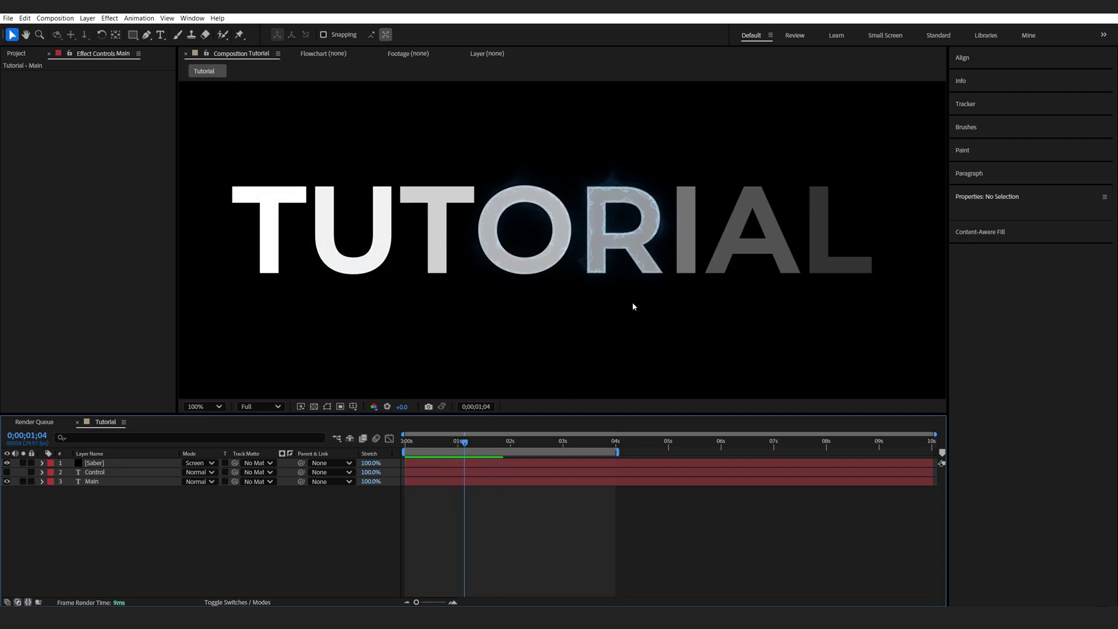
Step: Move Control's end Offset keyframes to about 1.5s and 1.8s
left_click(102, 474)
key("u")
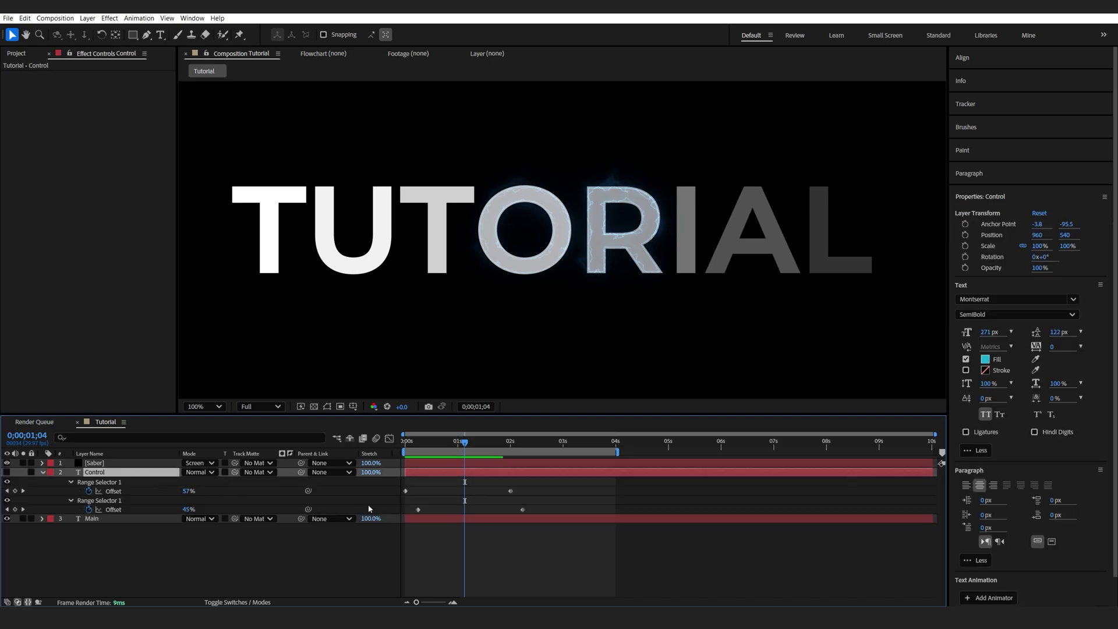
left_click_drag(544, 493, 511, 510)
left_click(507, 495)
Step: Move Main's end Offset keyframe later to about 2.8s and check the full TUTORIAL
left_click(495, 519)
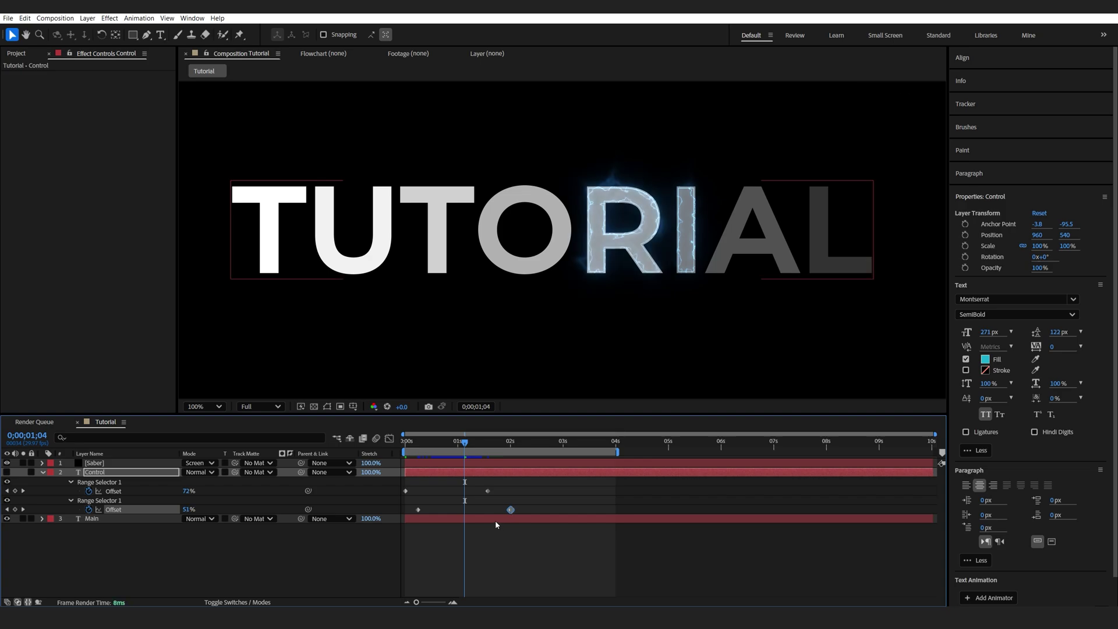
key("u")
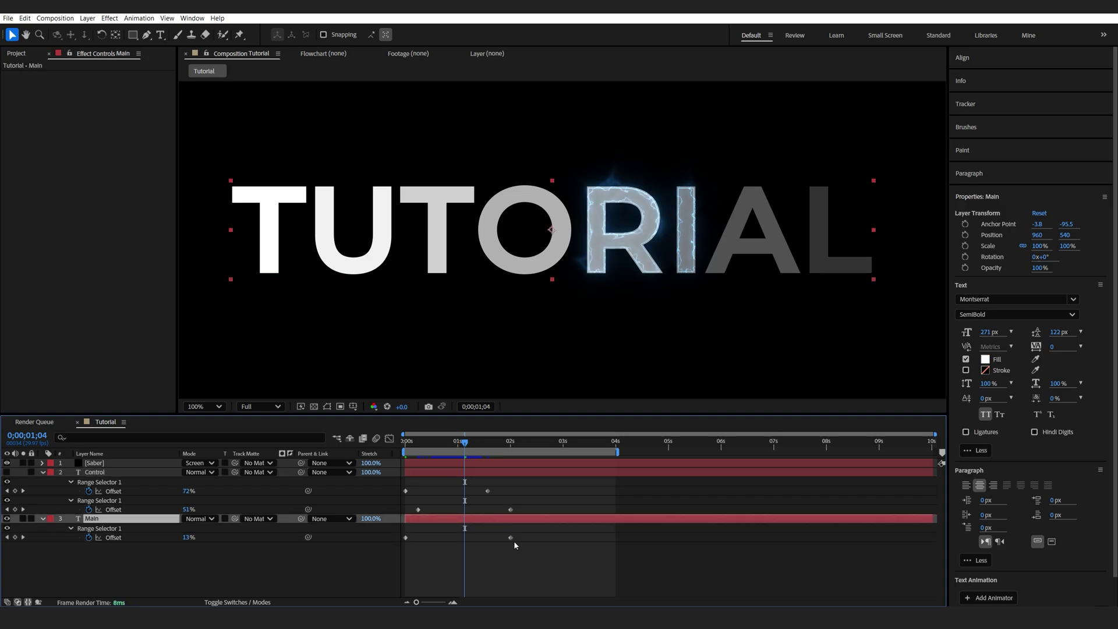
left_click_drag(510, 537, 556, 536)
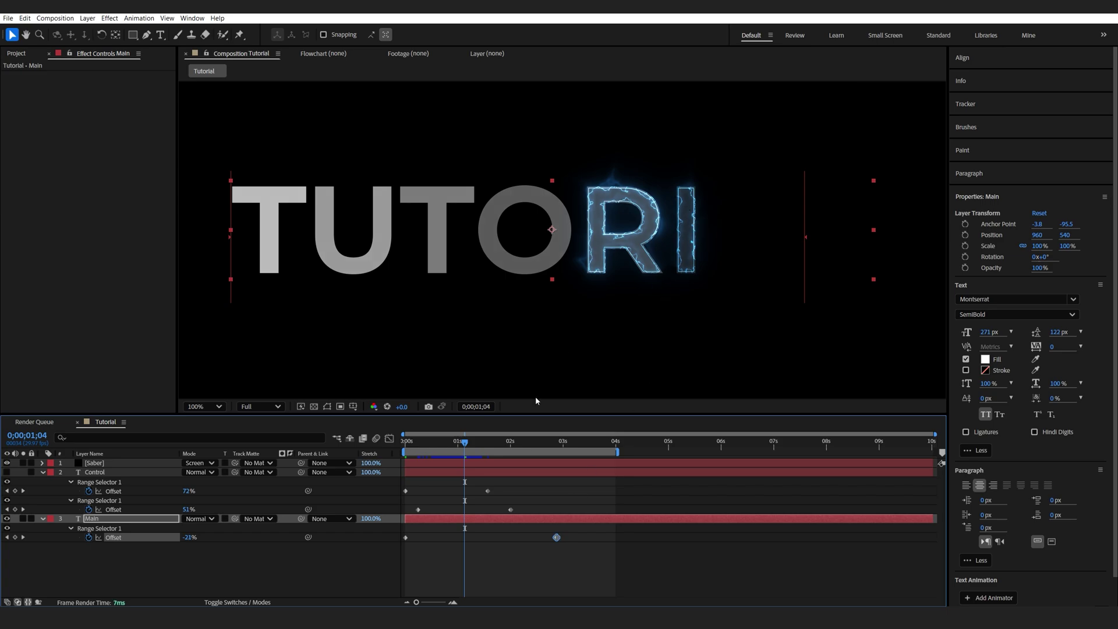
left_click_drag(489, 446, 527, 446)
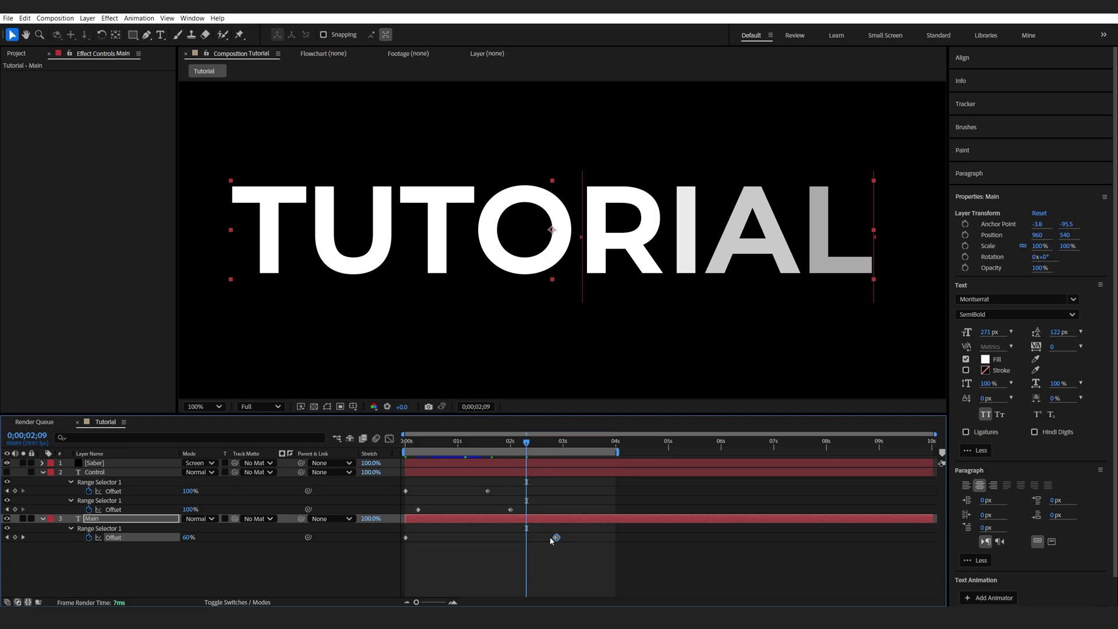
Step: Reselect Control's Offset keyframe near 2 seconds and review the frame where the L glows
left_click(510, 510)
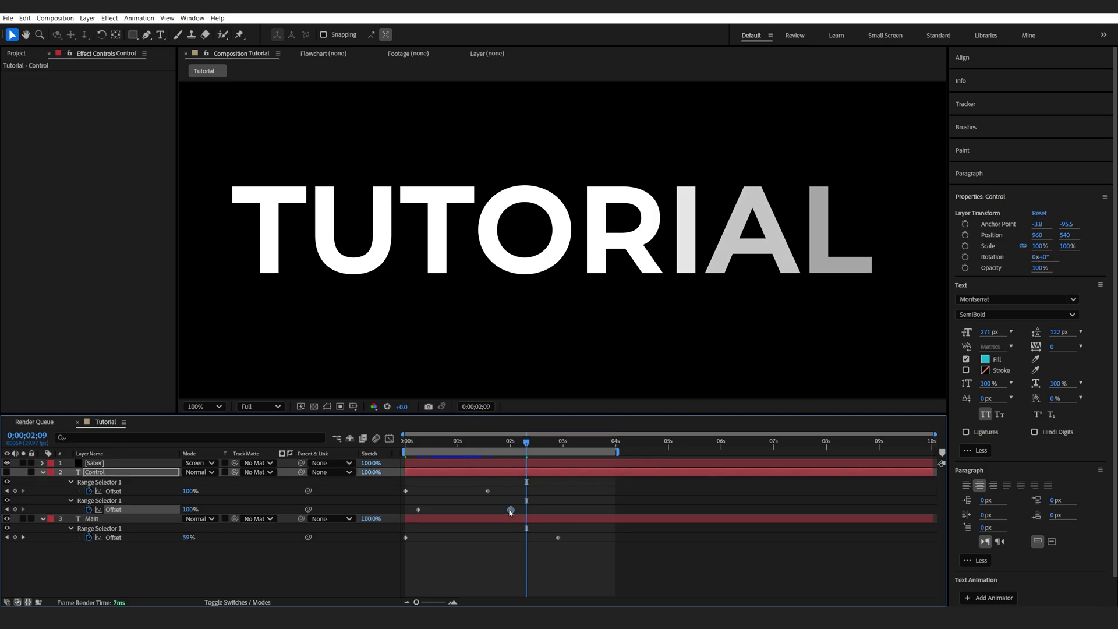
left_click(538, 510)
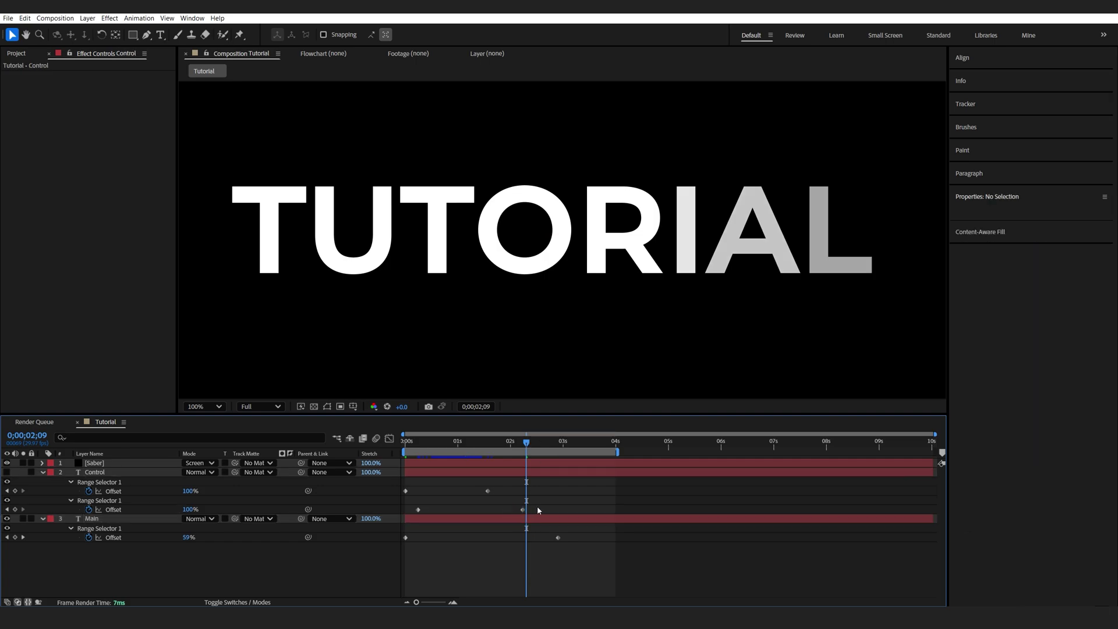
left_click(524, 511)
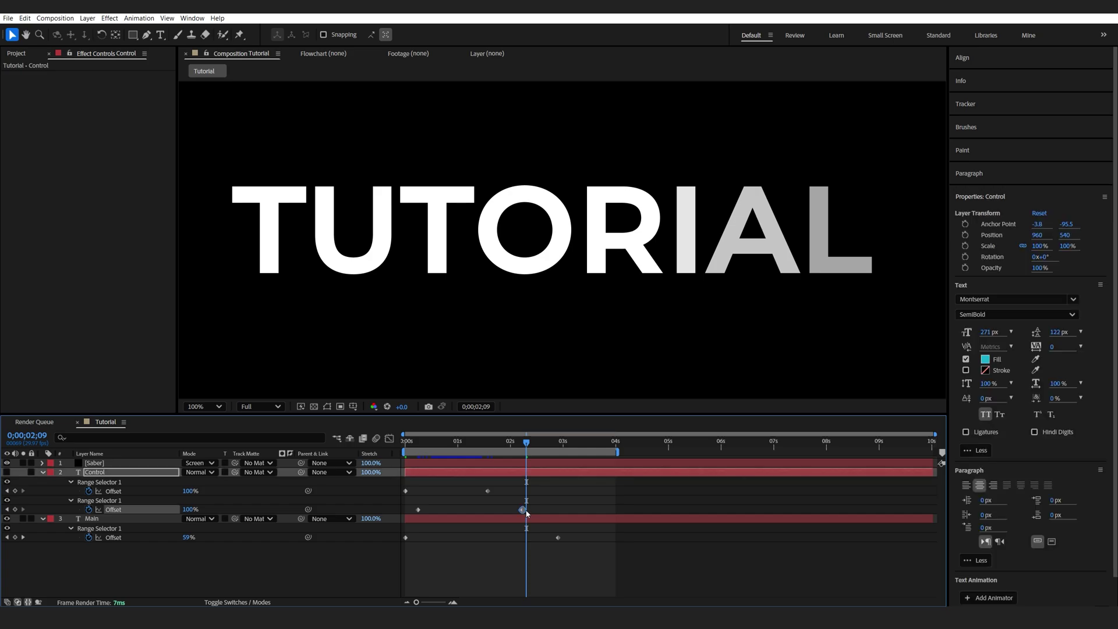
left_click(512, 445)
left_click(499, 446)
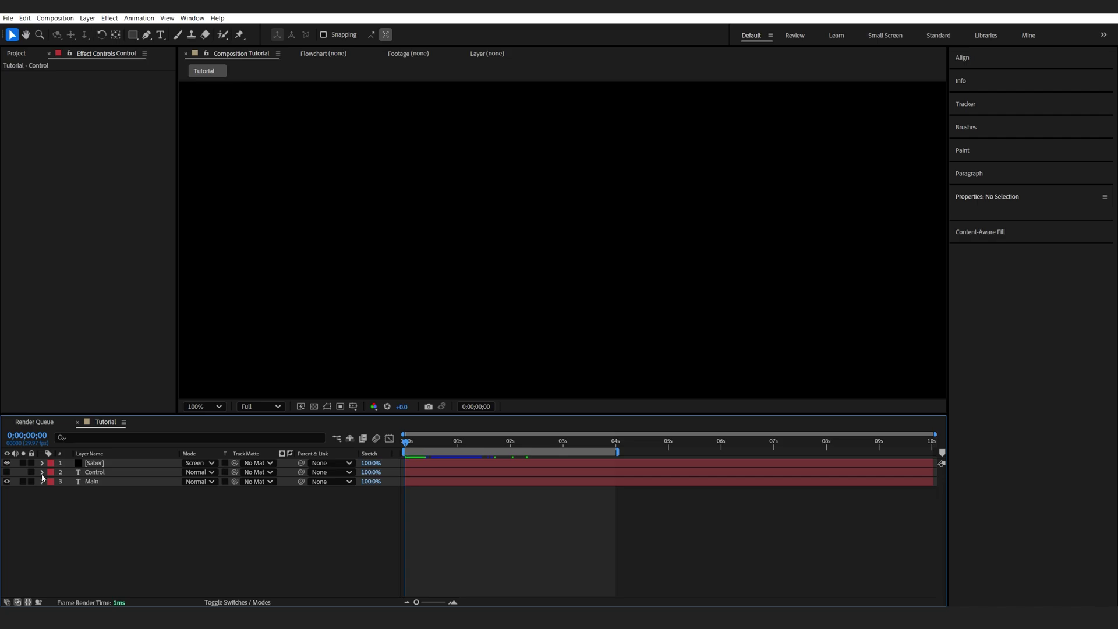
Step: Link Control's Source Text to Main's Source Text with the pick whip
left_click(42, 481)
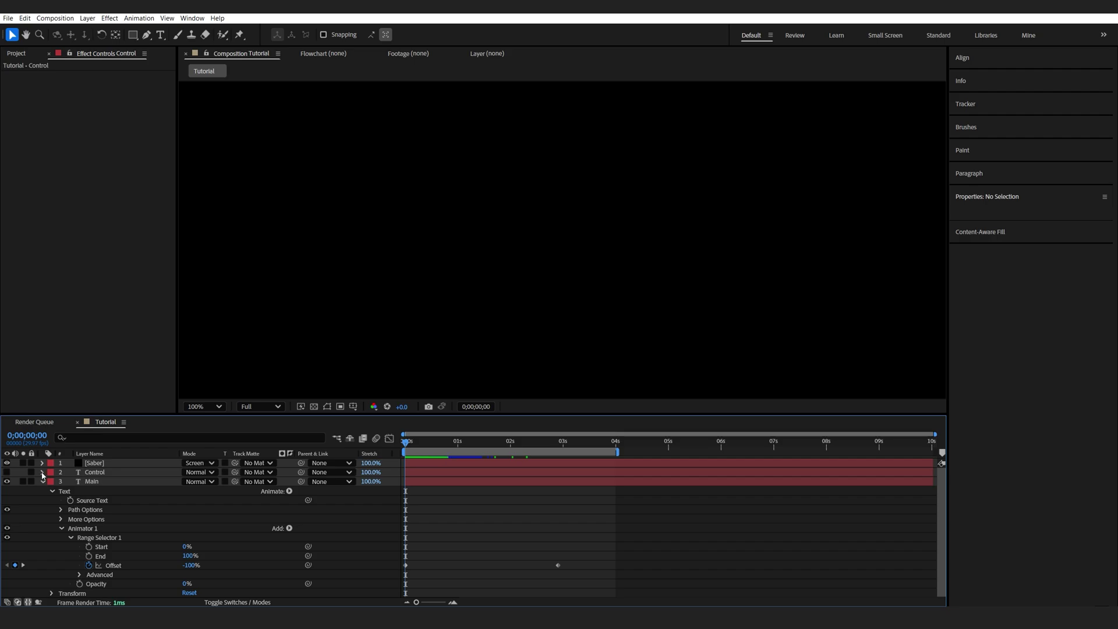
left_click(42, 473)
scroll(111, 488, "up", 1)
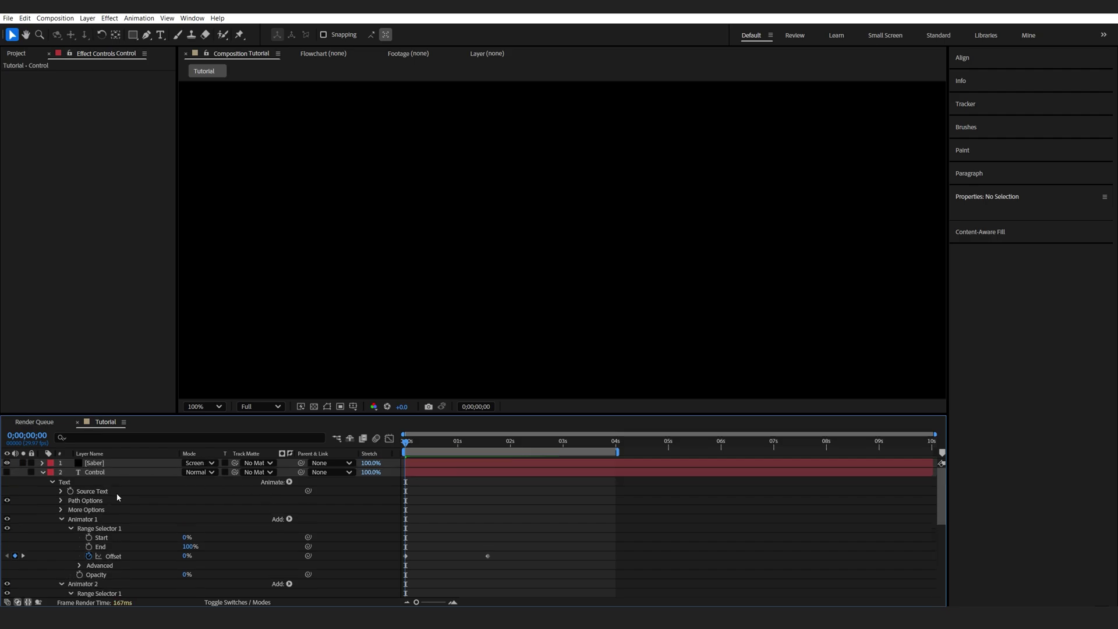
left_click_drag(308, 494, 94, 524)
scroll(33, 467, "up", 3)
Step: Parent the Control layer to the Main layer
left_click(42, 472)
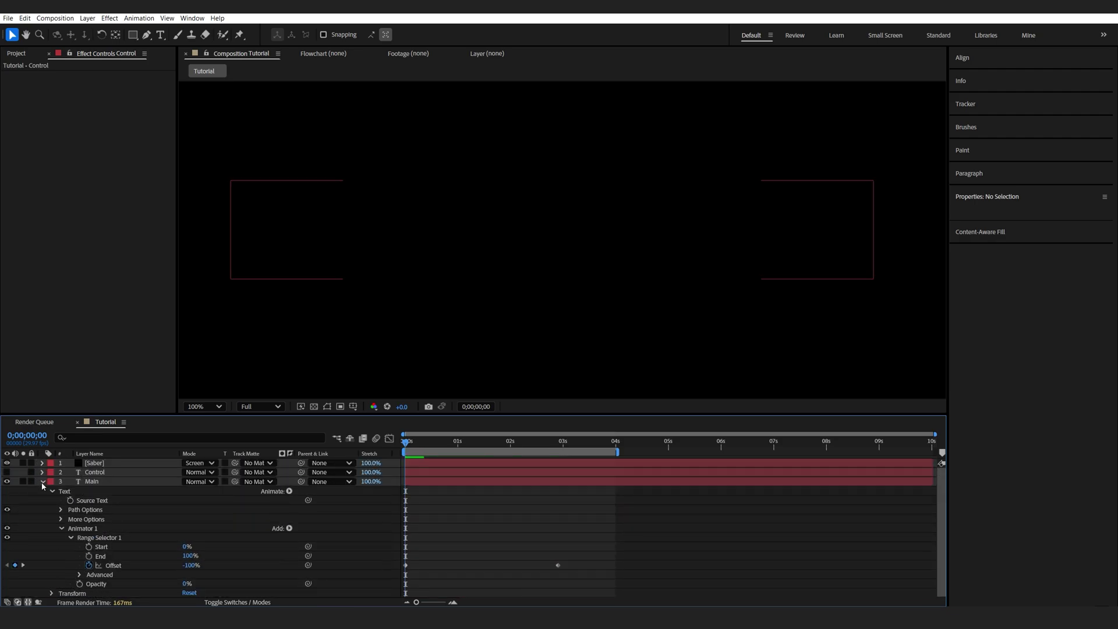
left_click(42, 481)
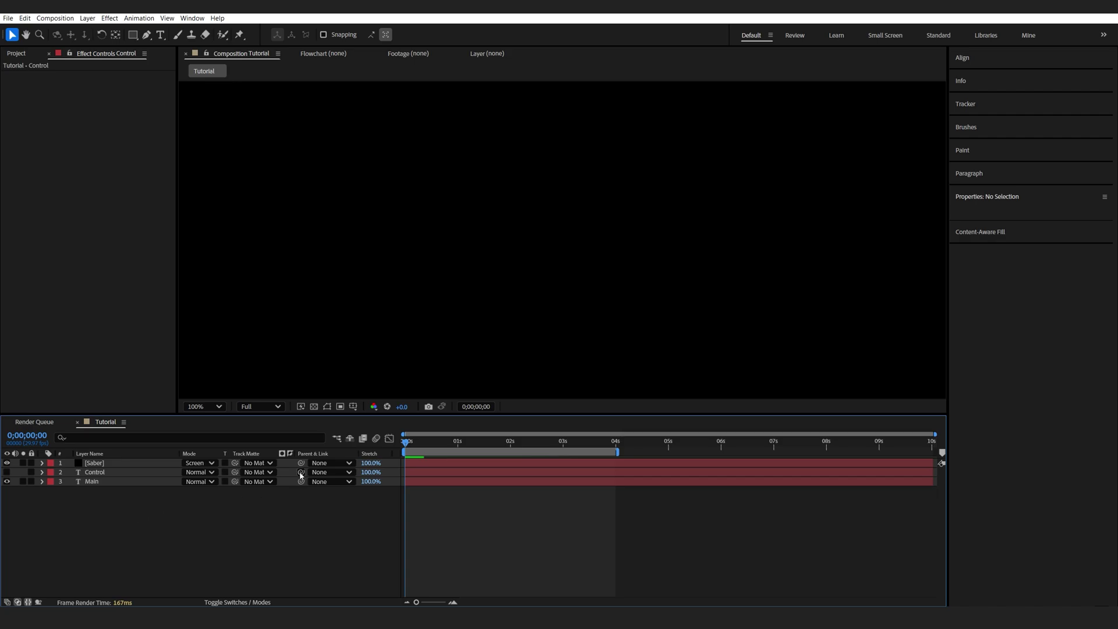
left_click_drag(301, 474, 96, 483)
left_click(493, 443)
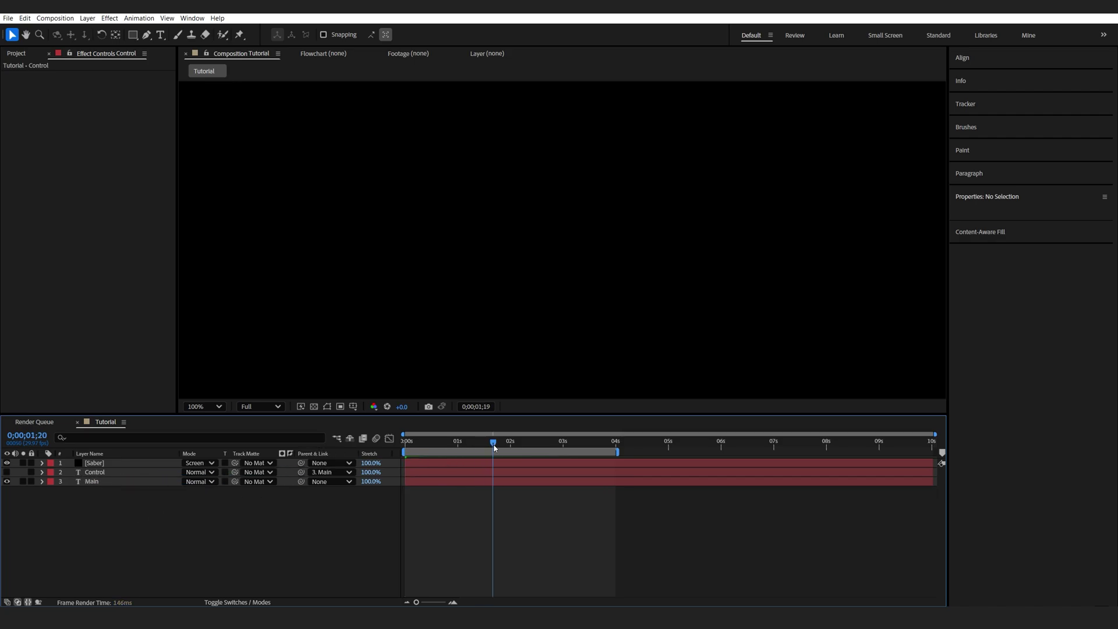
left_click(160, 34)
left_click(377, 238)
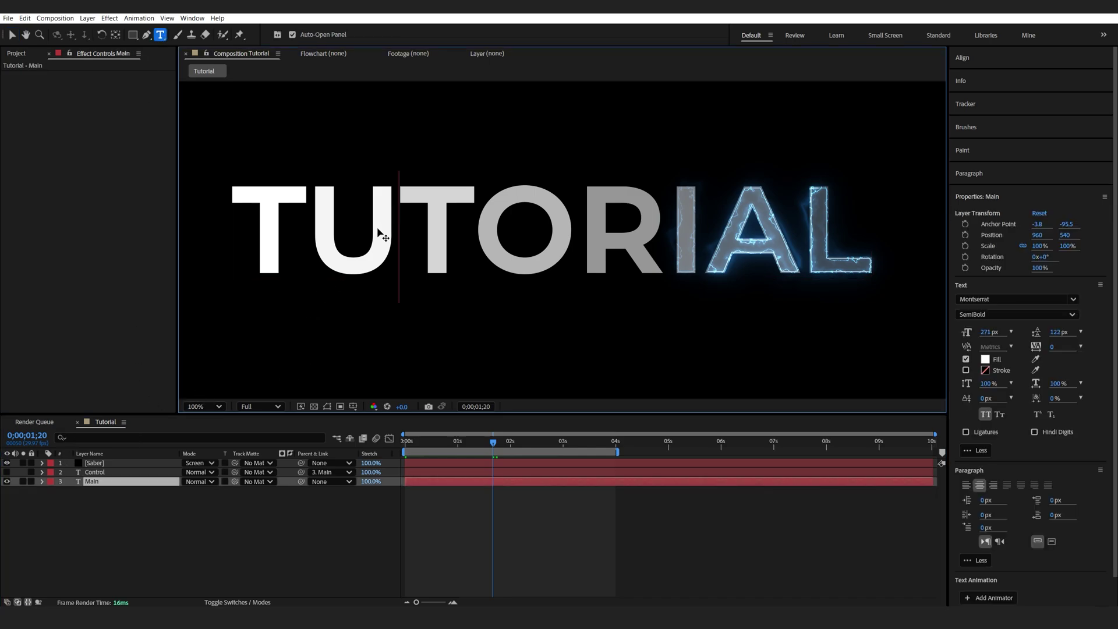
key("ctrl+a")
type("TEST")
left_click(376, 502)
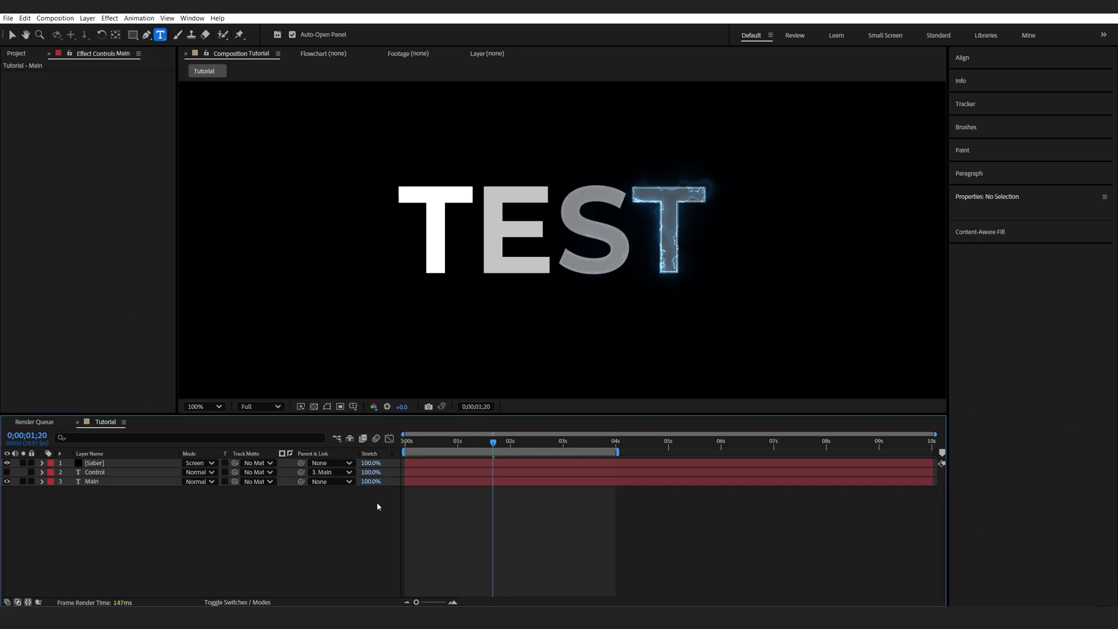
left_click(114, 481)
key("v")
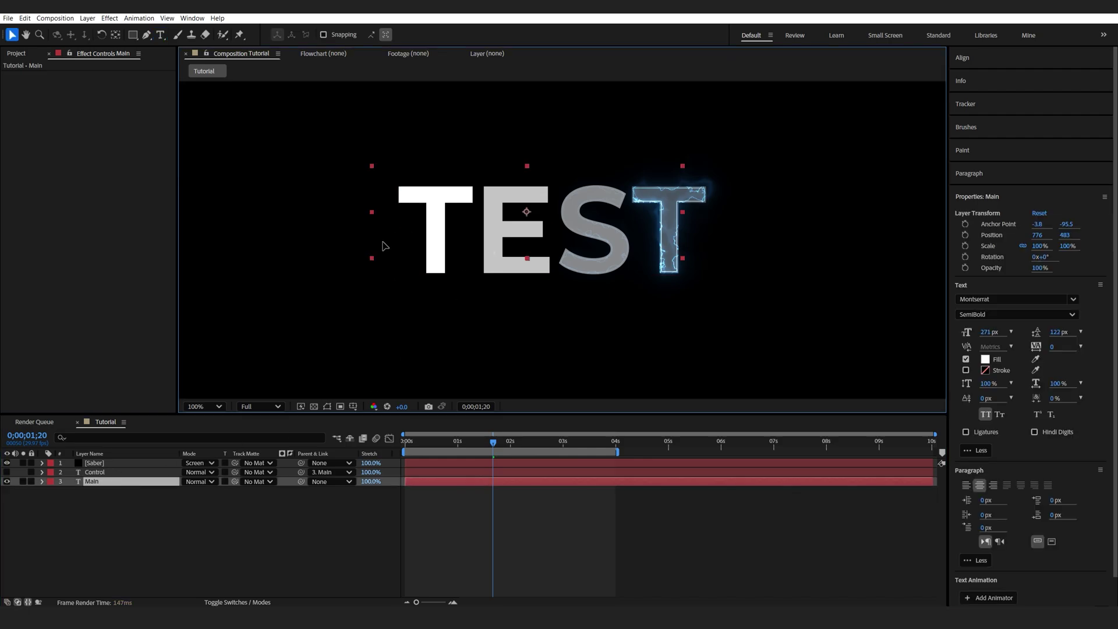
left_click_drag(495, 253, 753, 350)
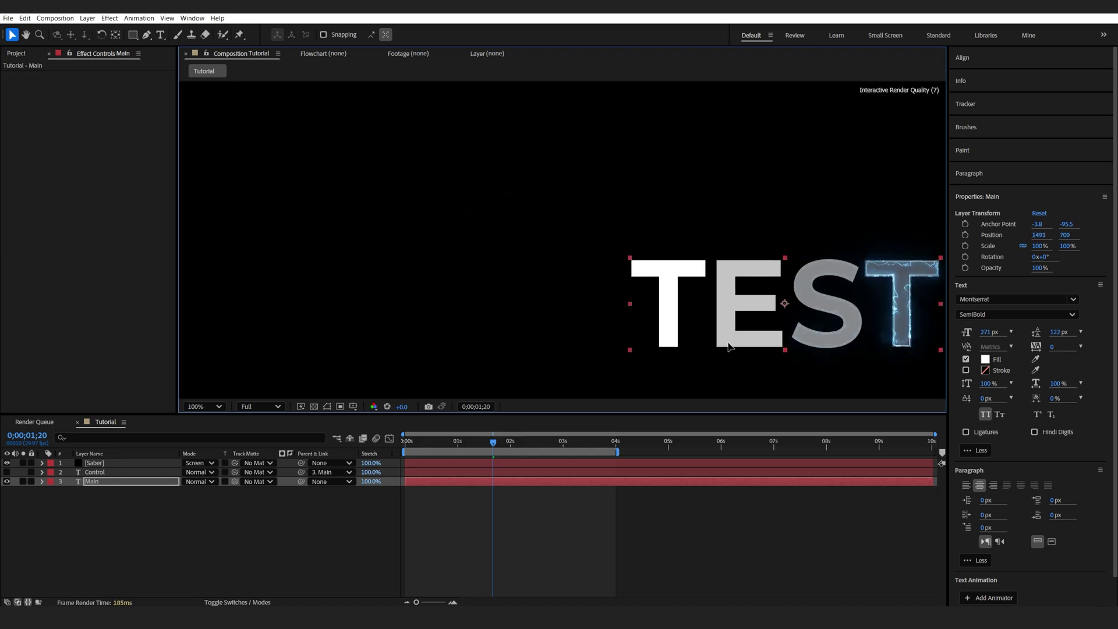
key("comma")
key("comma")
key("ctrl+z")
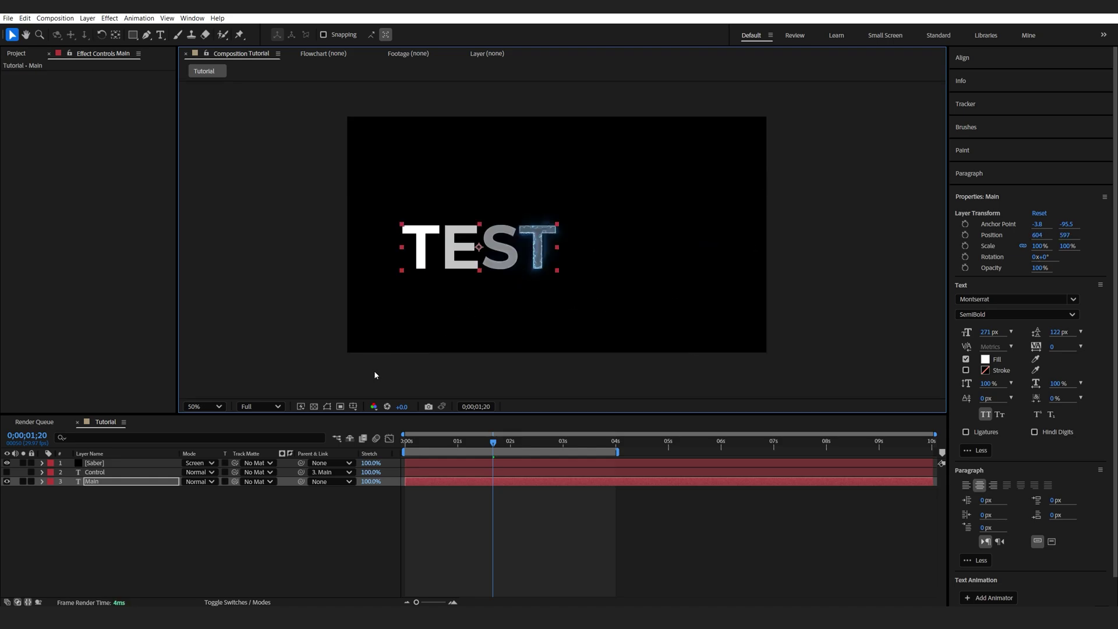
key("ctrl+Home")
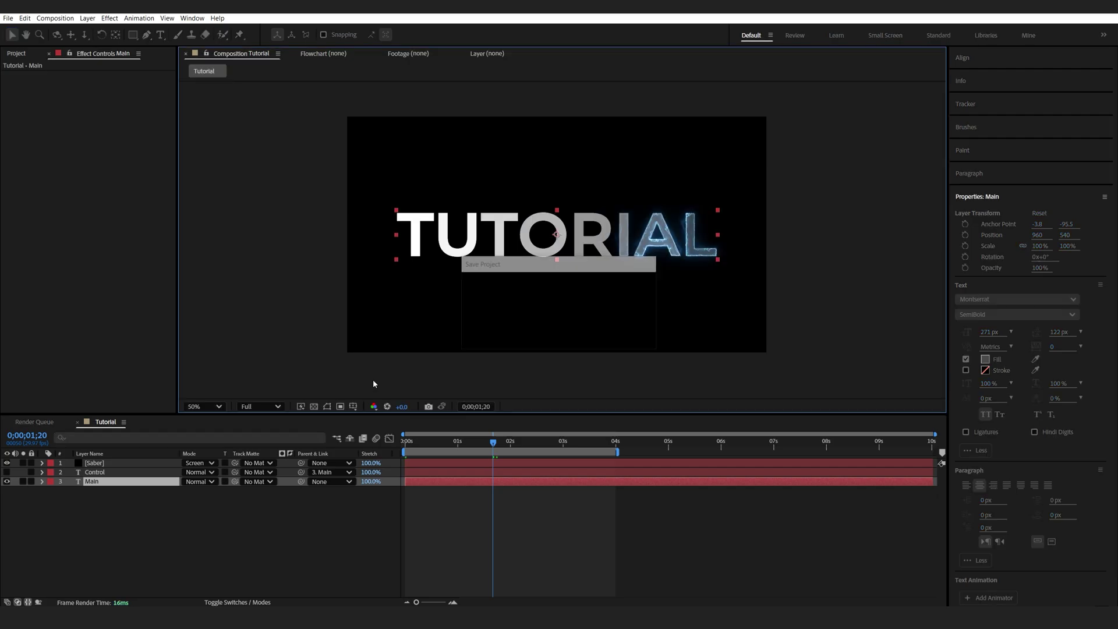
Step: Switch the Saber layer's effect to a different Saber preset
left_click(103, 464)
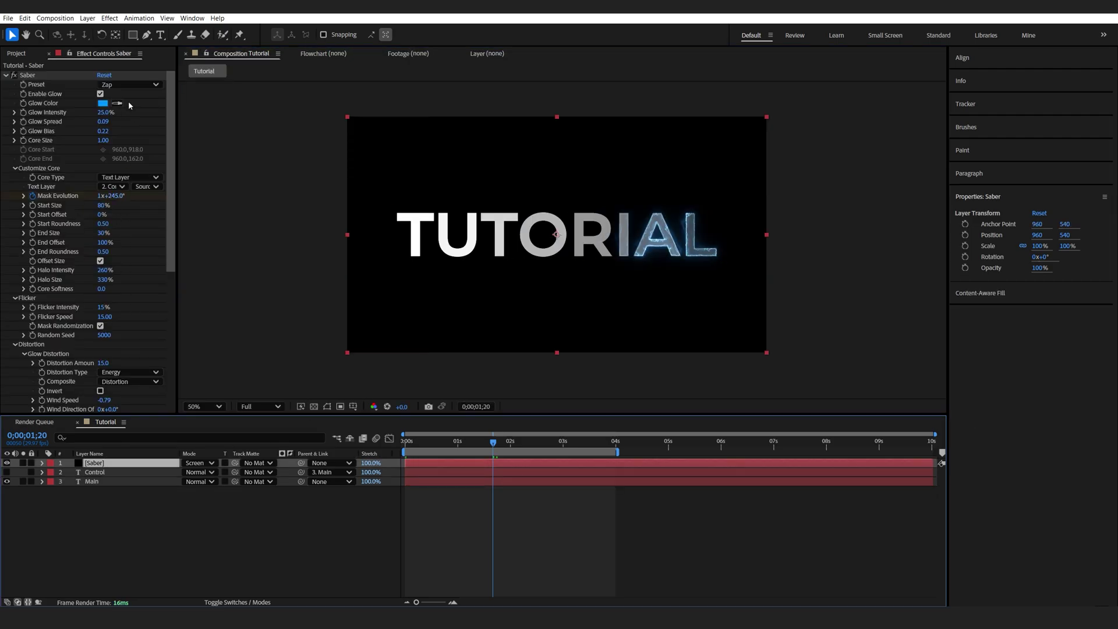
left_click(128, 85)
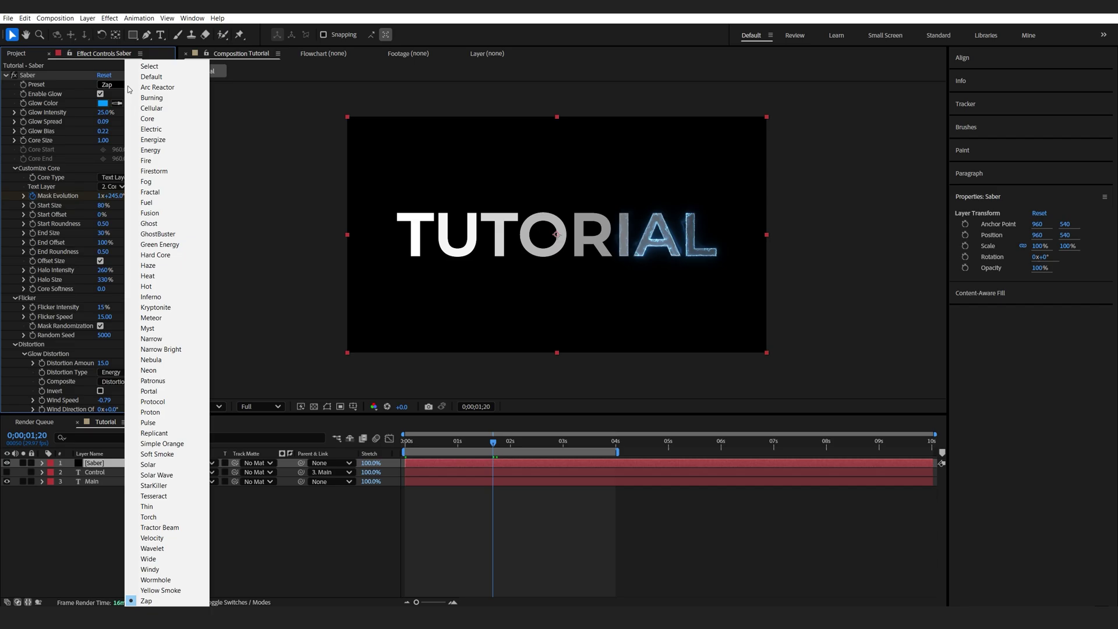
left_click(142, 156)
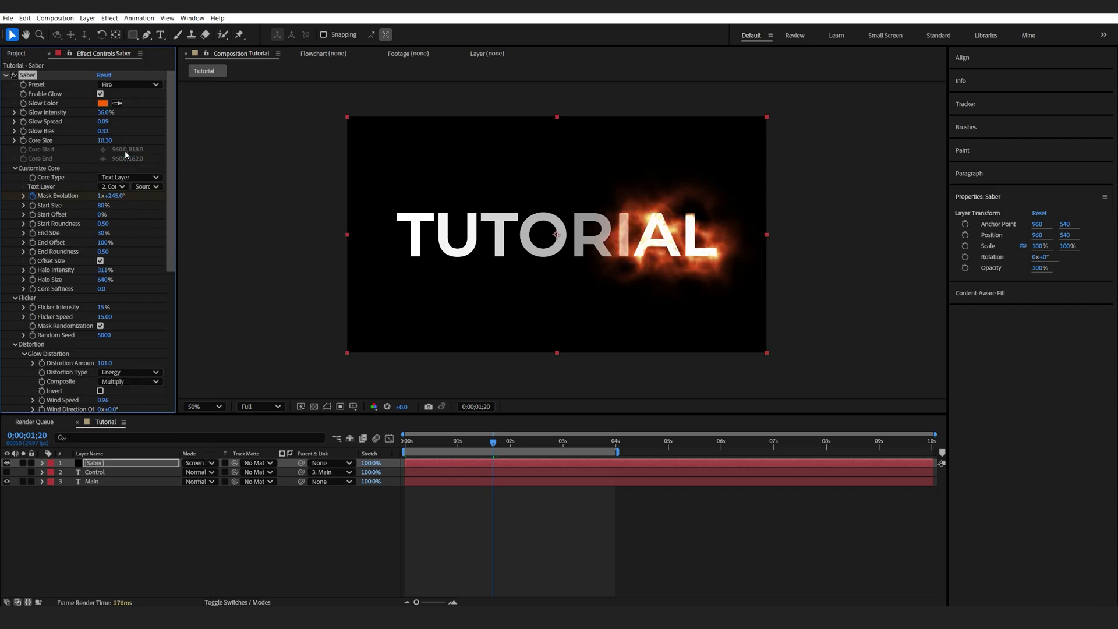
Step: Set Saber's Core Size to 5 and Glow Intensity to 15%, then check an earlier frame
left_click(106, 140)
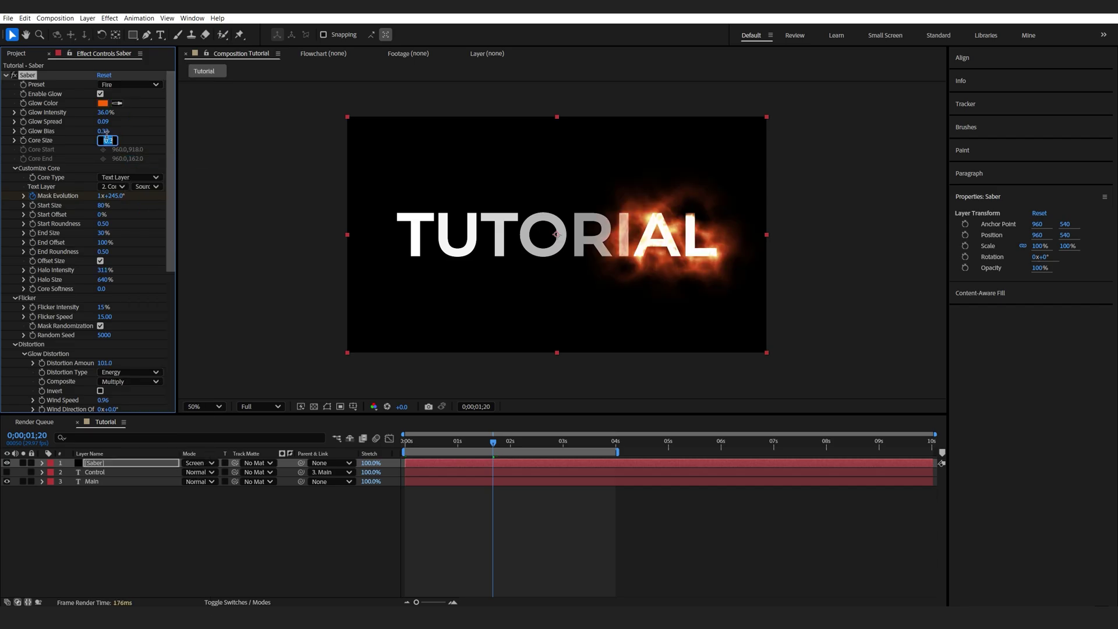
type("5")
key("Return")
left_click(103, 112)
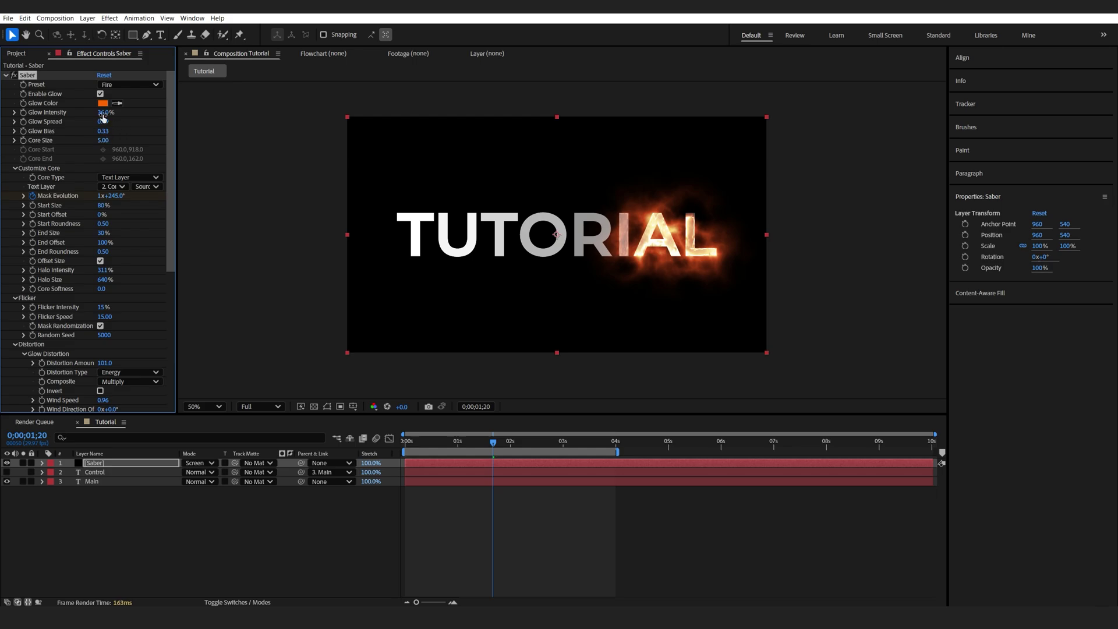
type("15")
key("Return")
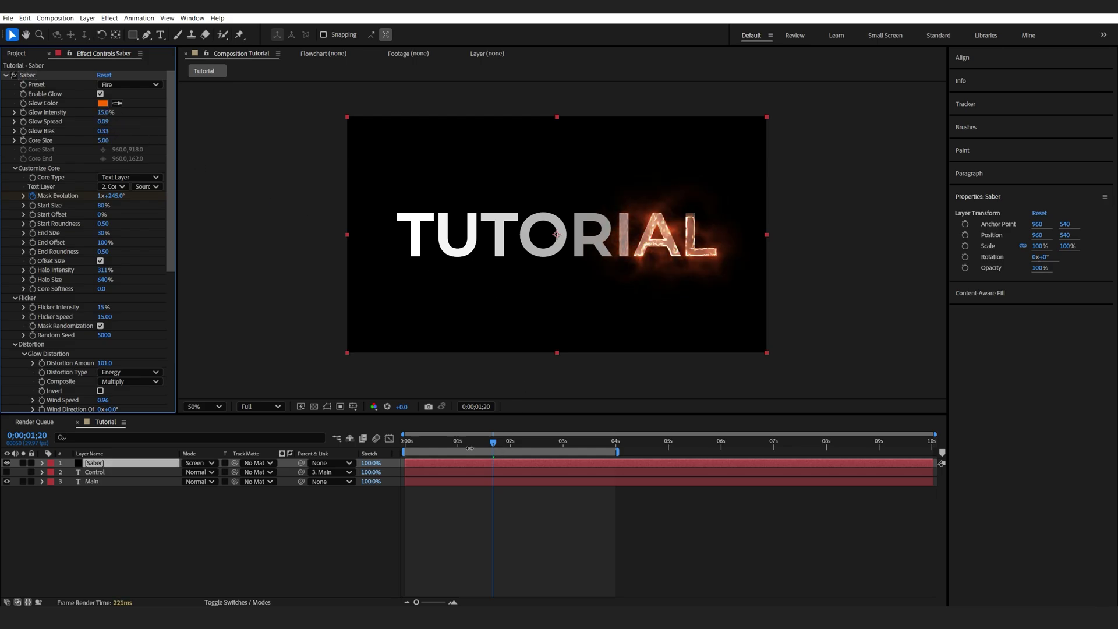
left_click_drag(470, 448, 435, 443)
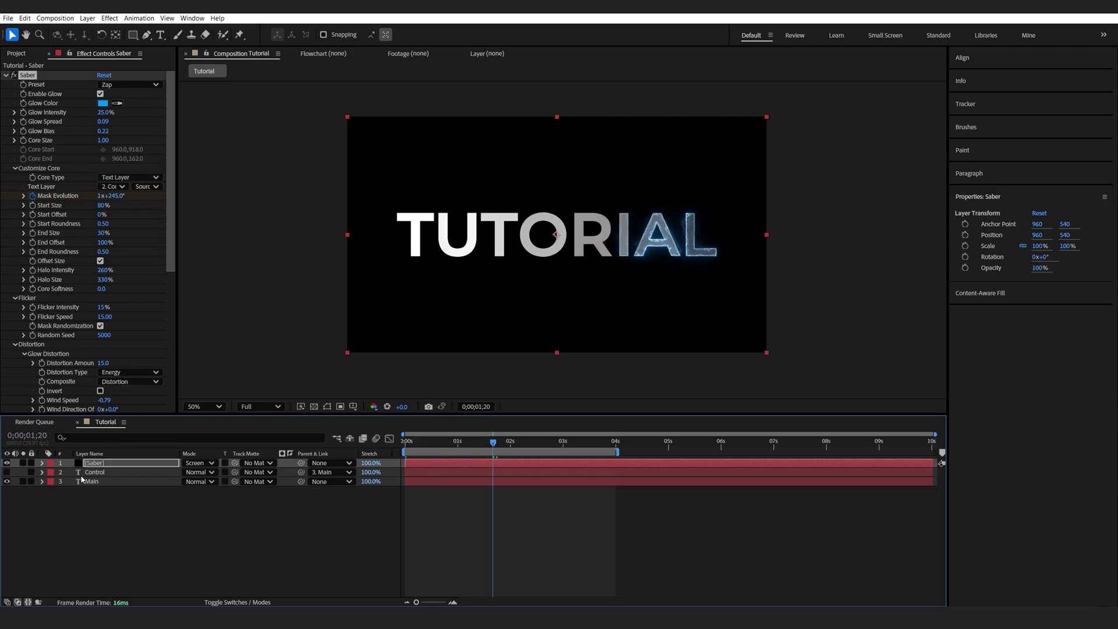
Step: Apply Deep Glow to the Saber layer with Radius 331 and Exposure 0.48
key("ctrl+space")
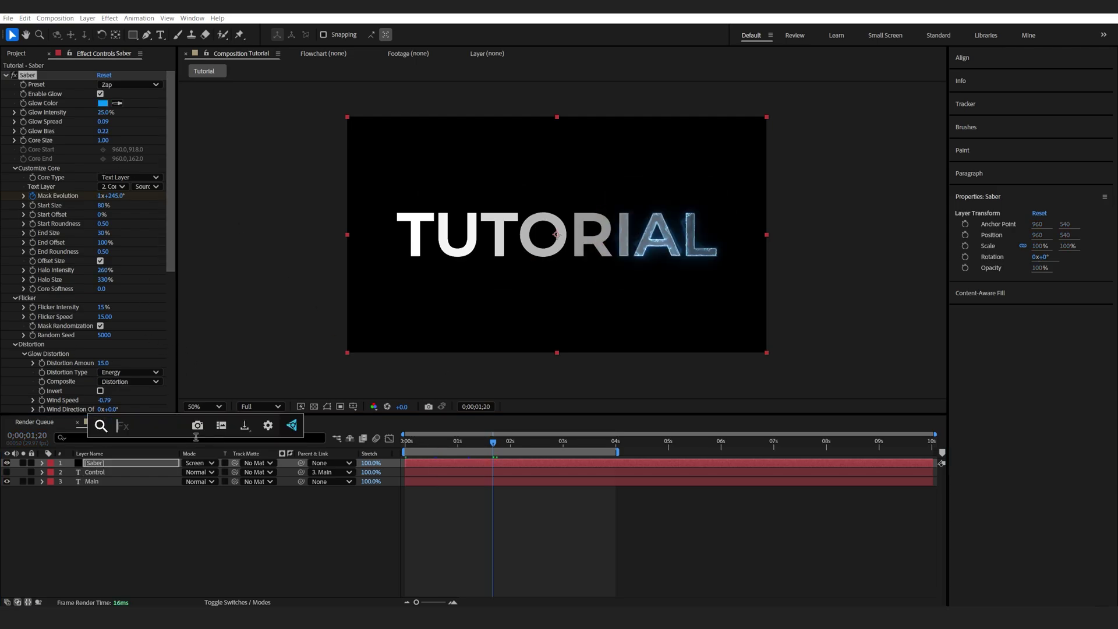
type("dee")
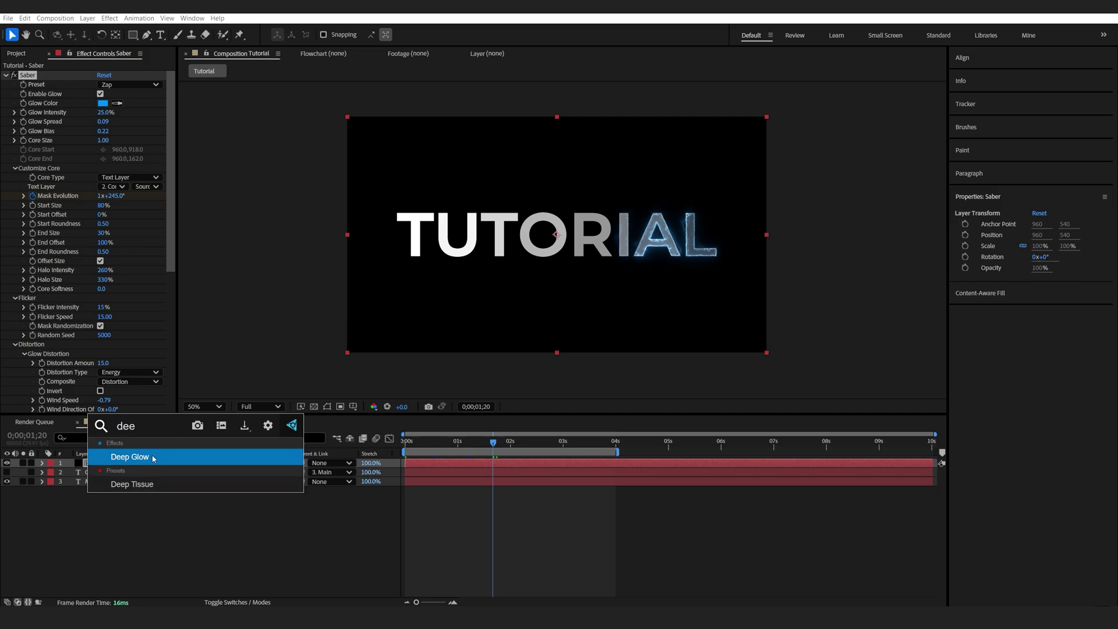
left_click(153, 458)
key("/")
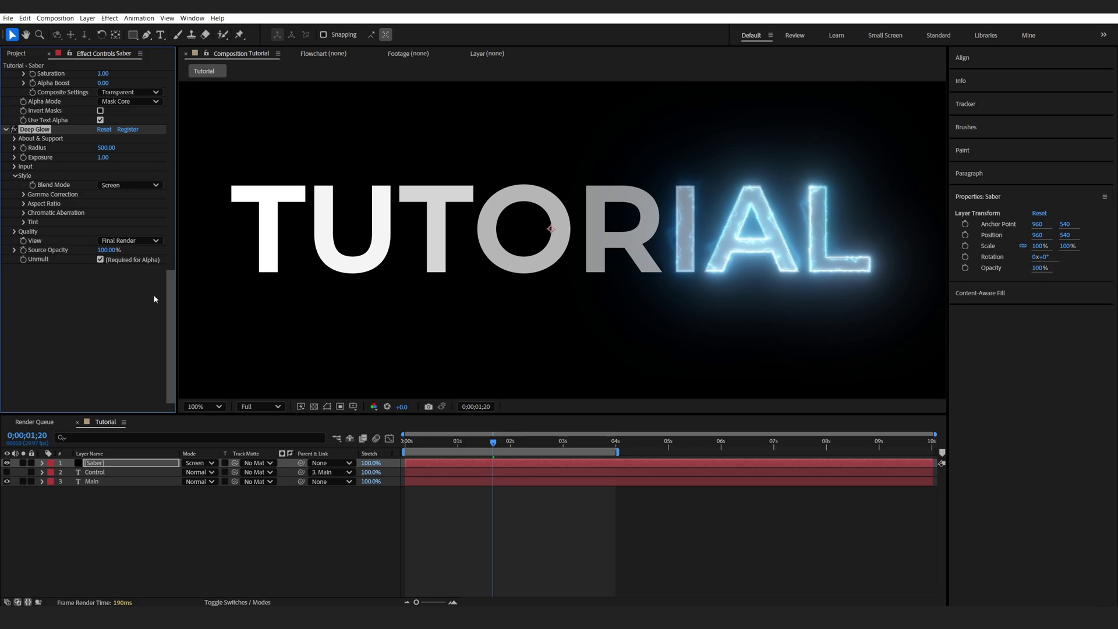
mouse_move(105, 157)
left_mouse_down()
mouse_move(87, 161)
mouse_move(99, 149)
mouse_move(105, 157)
left_mouse_up()
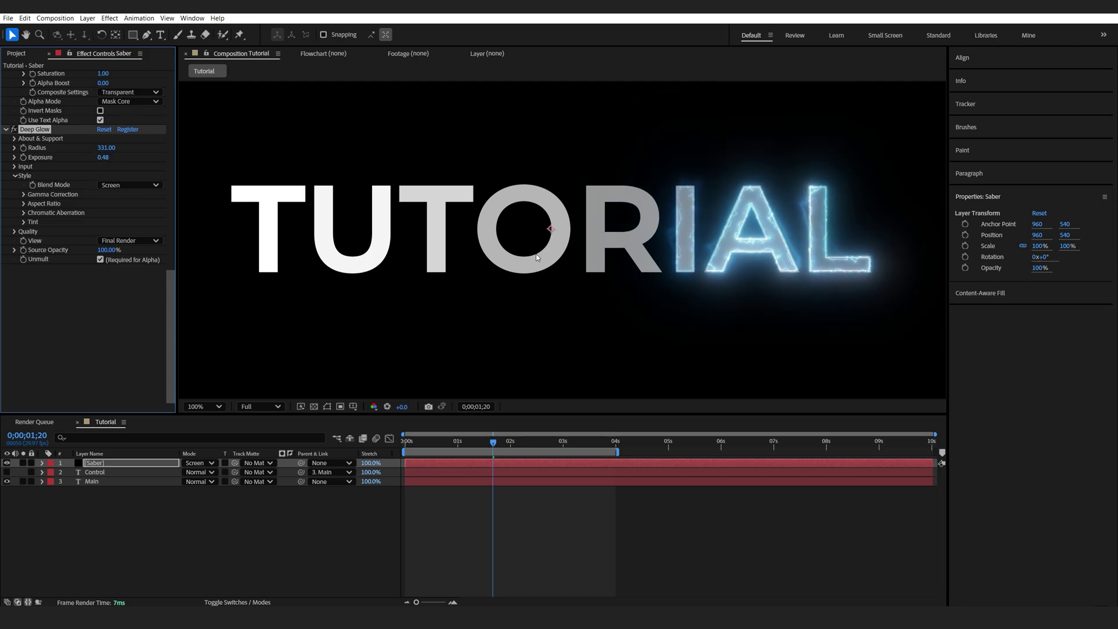
left_click(354, 538)
scroll(529, 341, "down", 2)
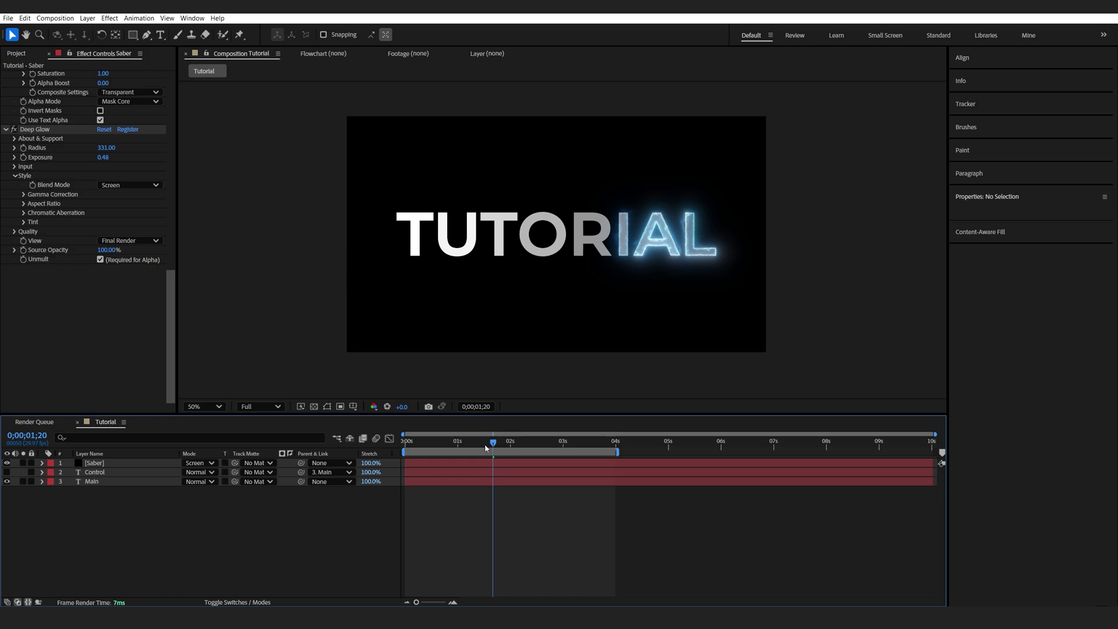
Step: Create a black solid named BG and send it to the bottom of the stack
right_click(146, 504)
mouse_move(178, 390)
left_click(342, 414)
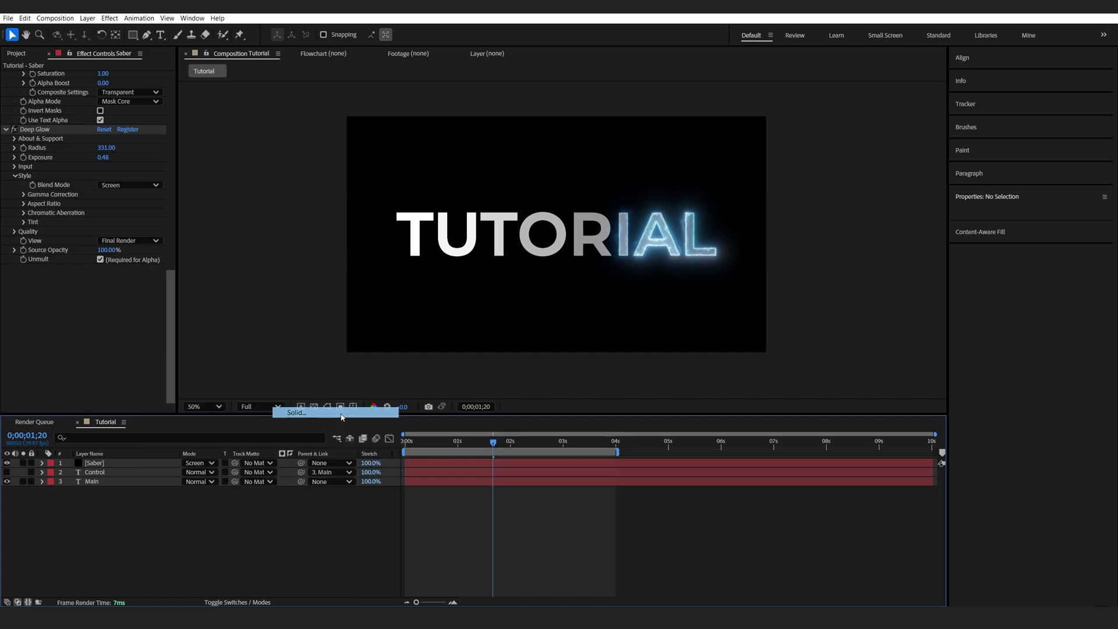
type("BG")
left_click(631, 413)
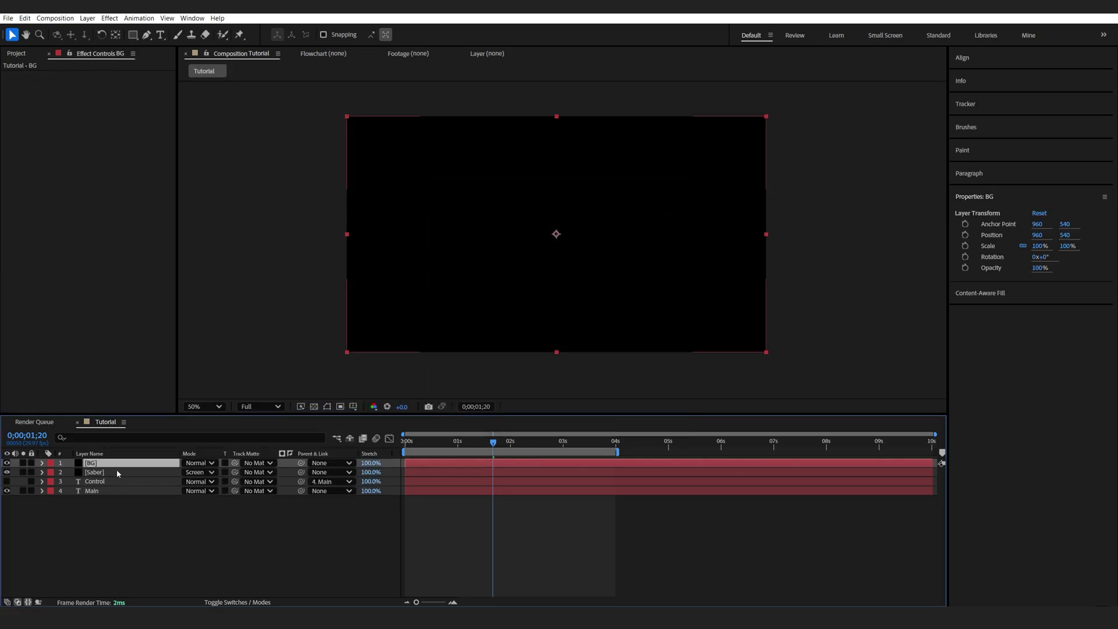
key("ctrl+shift+bracketleft")
Step: Duplicate the BG solid and rename the copy Color
key("ctrl+d")
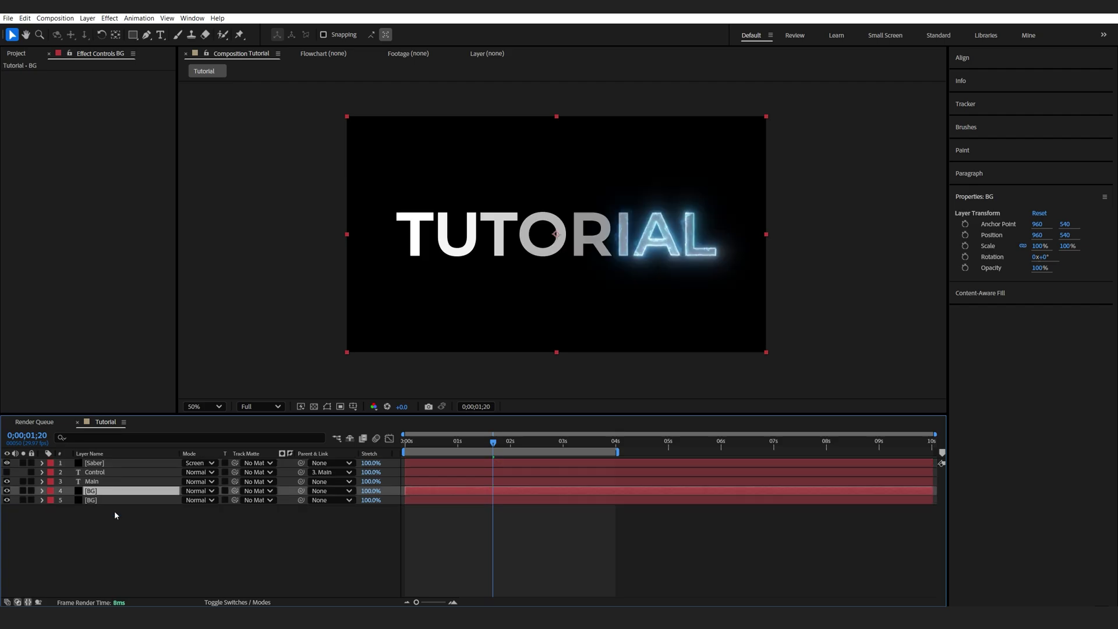
key("Return")
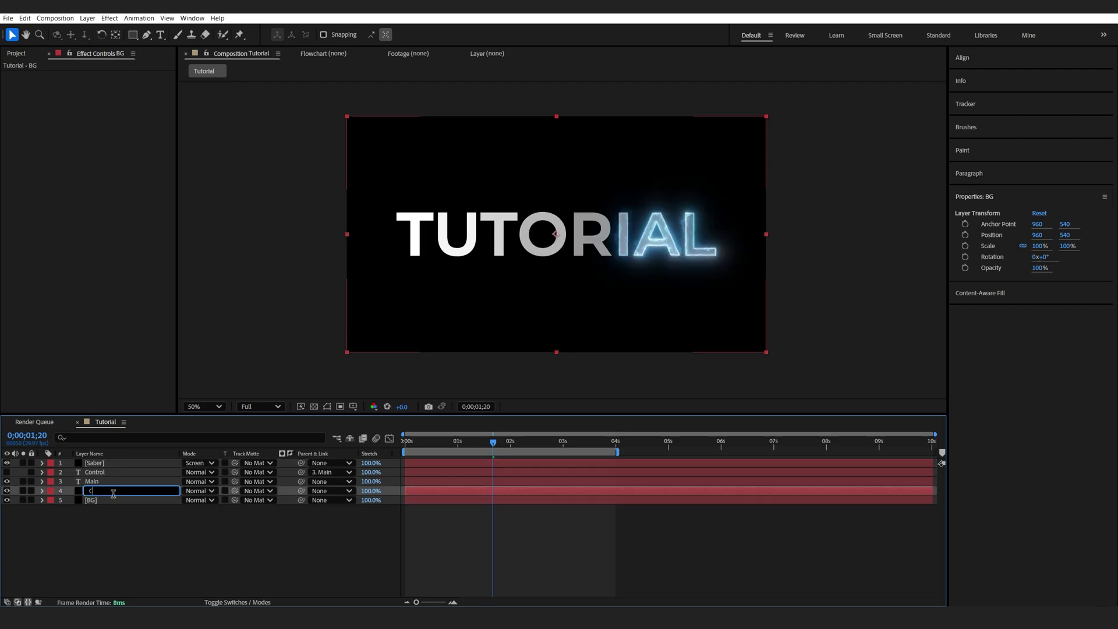
type("r")
key("Return")
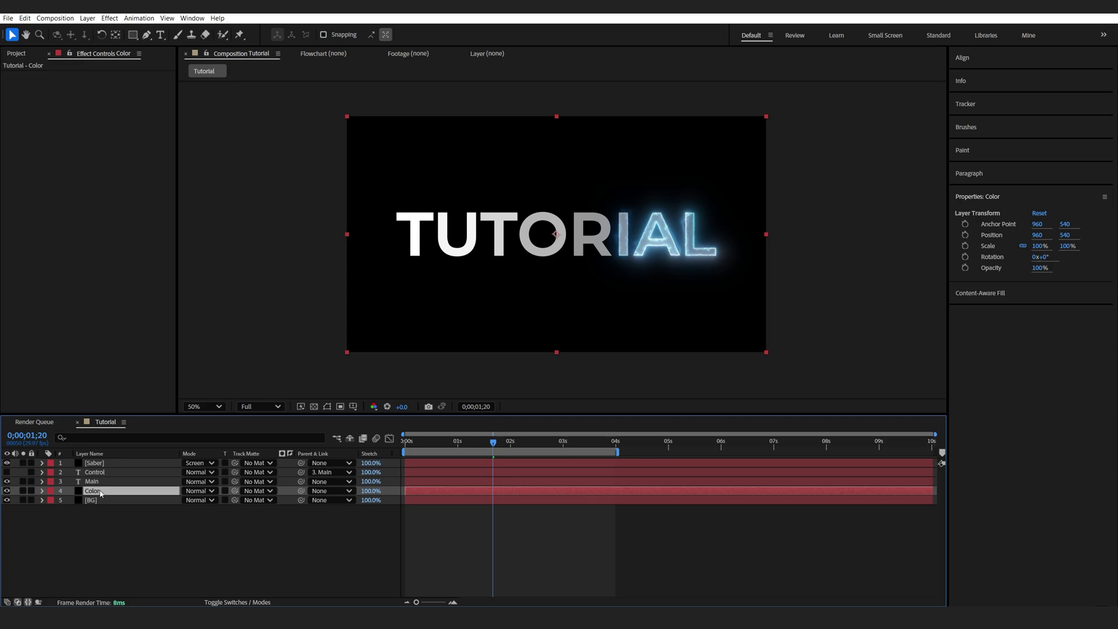
Step: Apply 4-Color Gradient to Color with black as Color 1, then drag in the cloud footage
key("ctrl+space")
type("4")
left_click(78, 510)
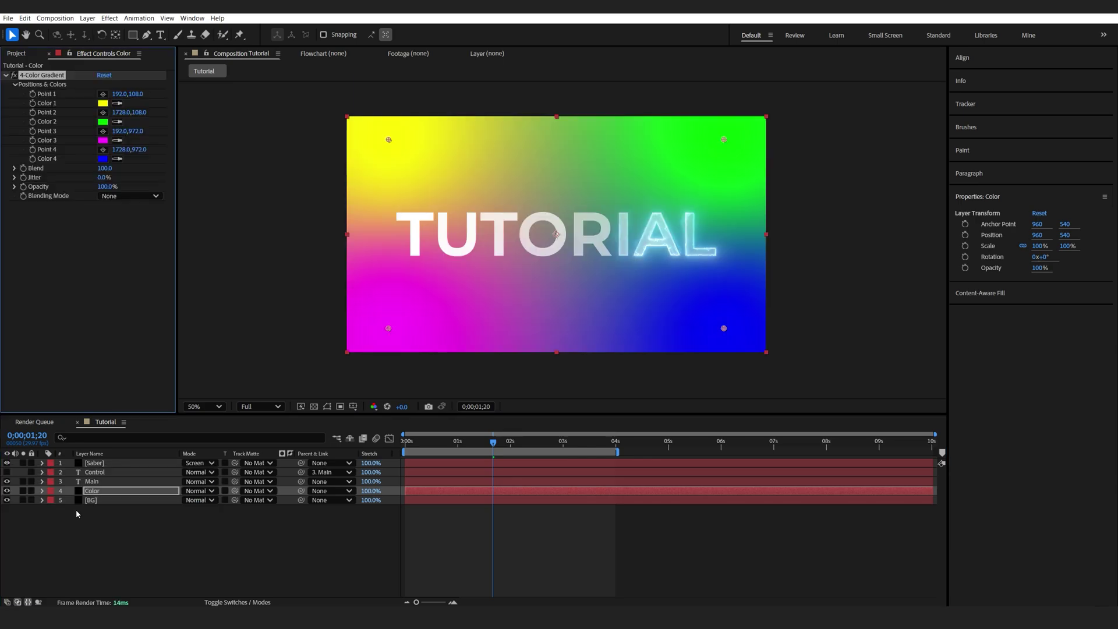
left_click(104, 108)
left_click(437, 378)
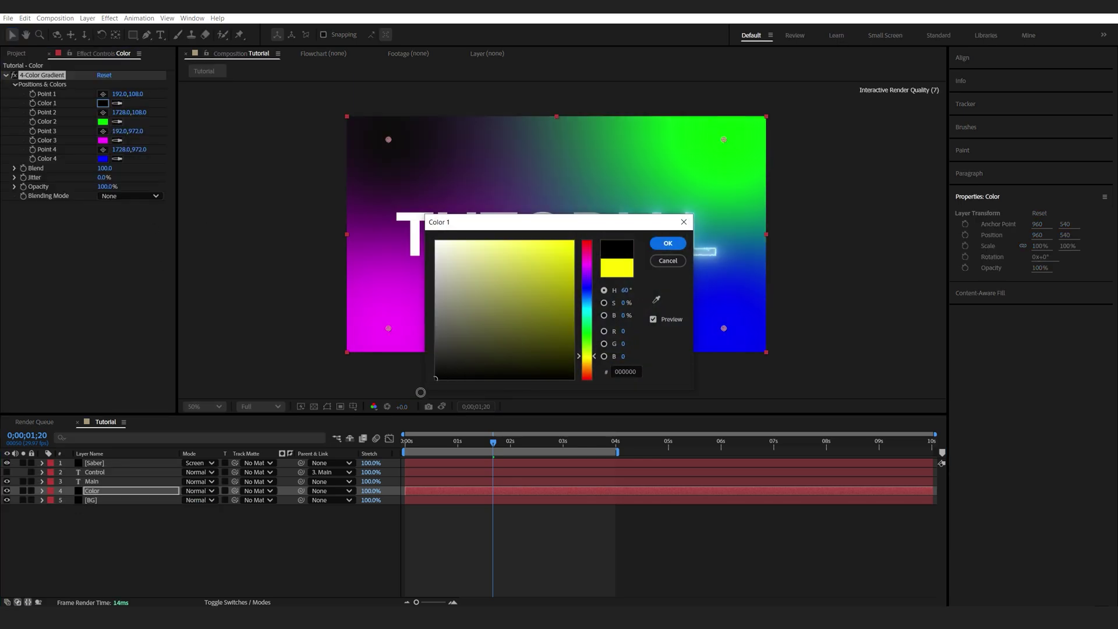
left_click(666, 243)
left_click(103, 121)
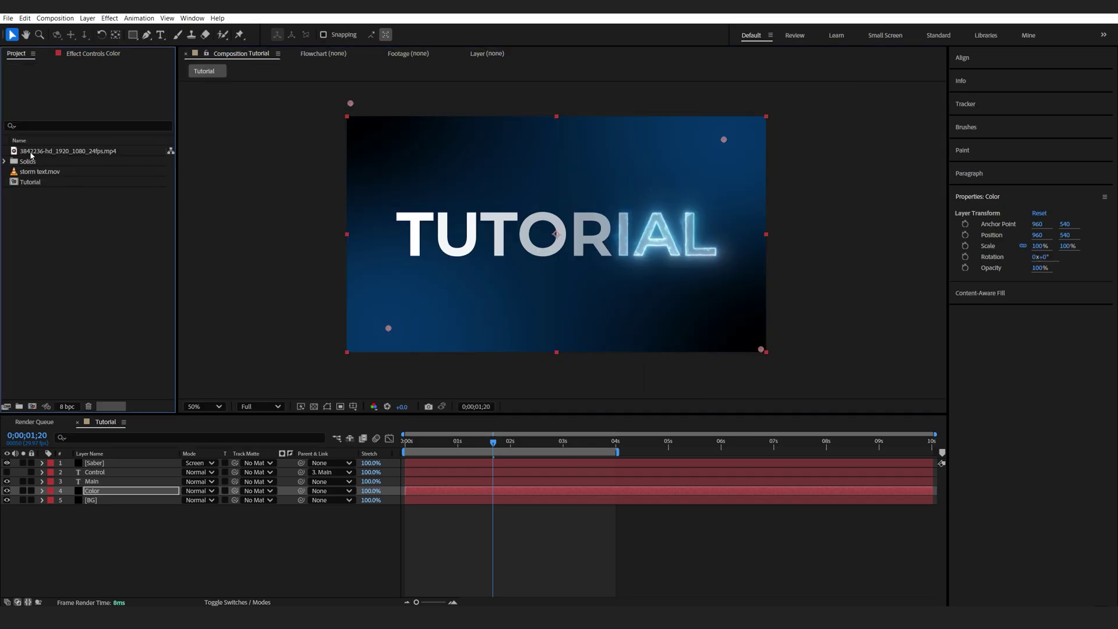
left_click_drag(32, 152, 103, 490)
Step: Set the cloud footage's blend mode to Overlay and preview the reveal around 0;00;02;10
left_click(198, 491)
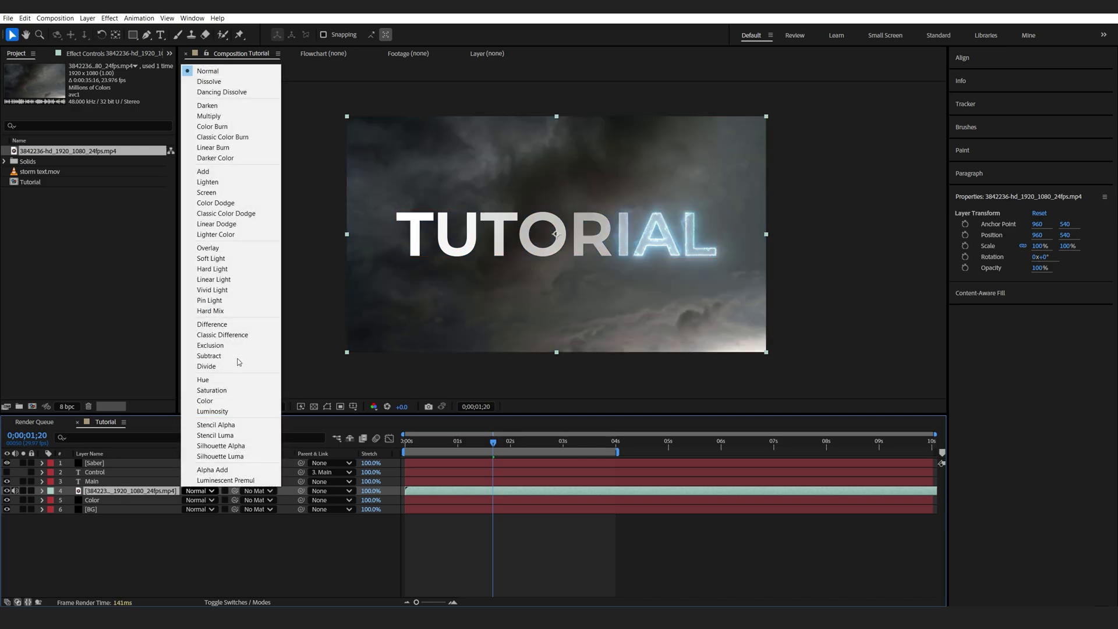
left_click(209, 250)
key("space")
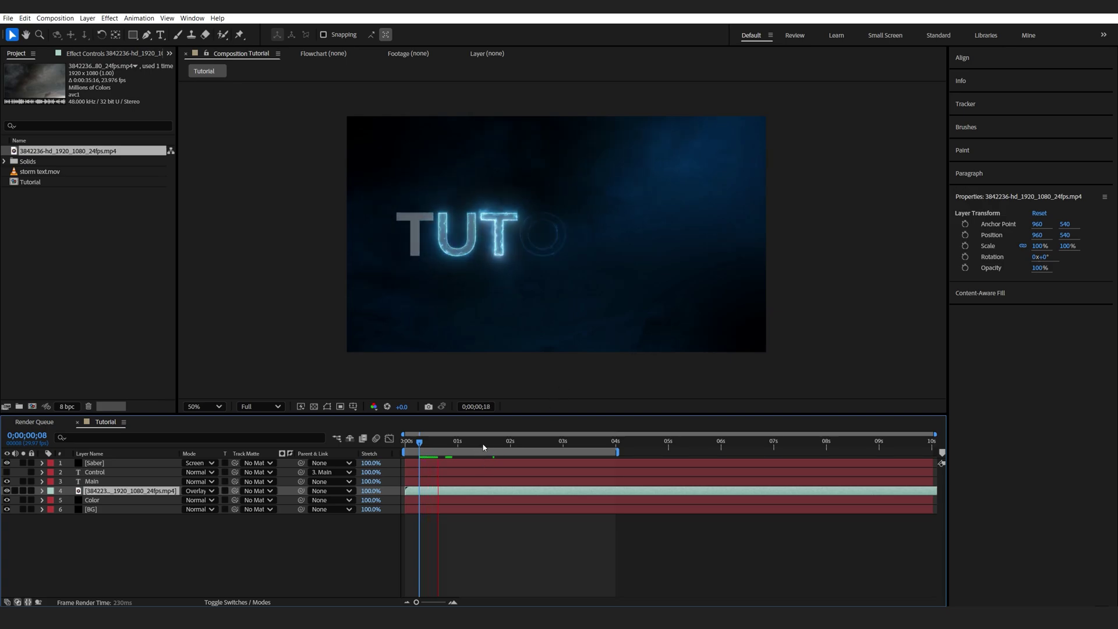
left_click(148, 565)
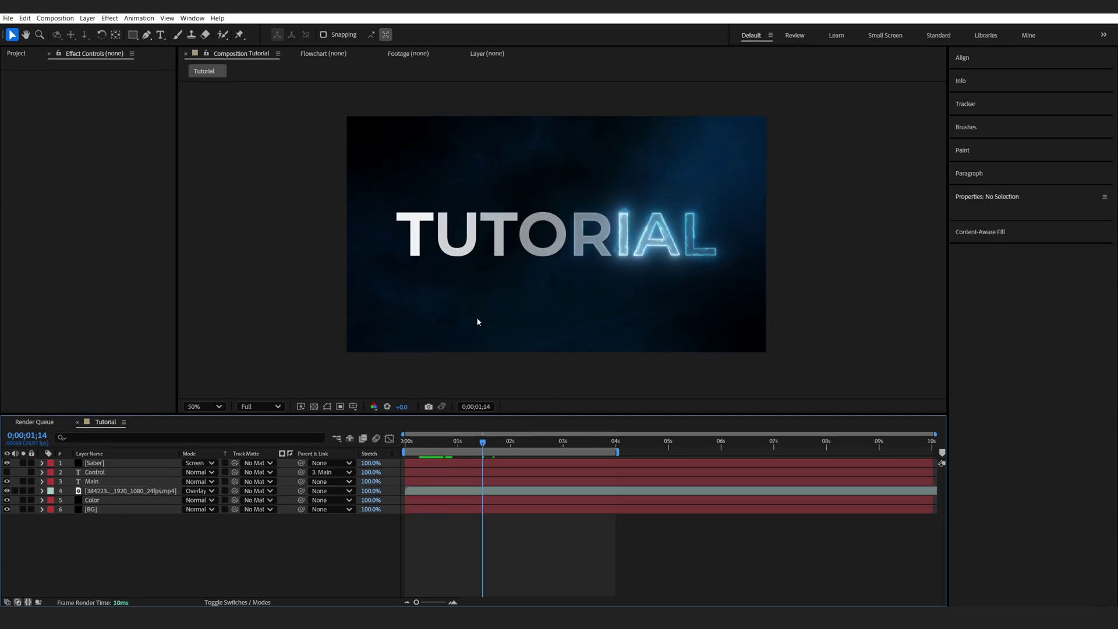
left_click(528, 443)
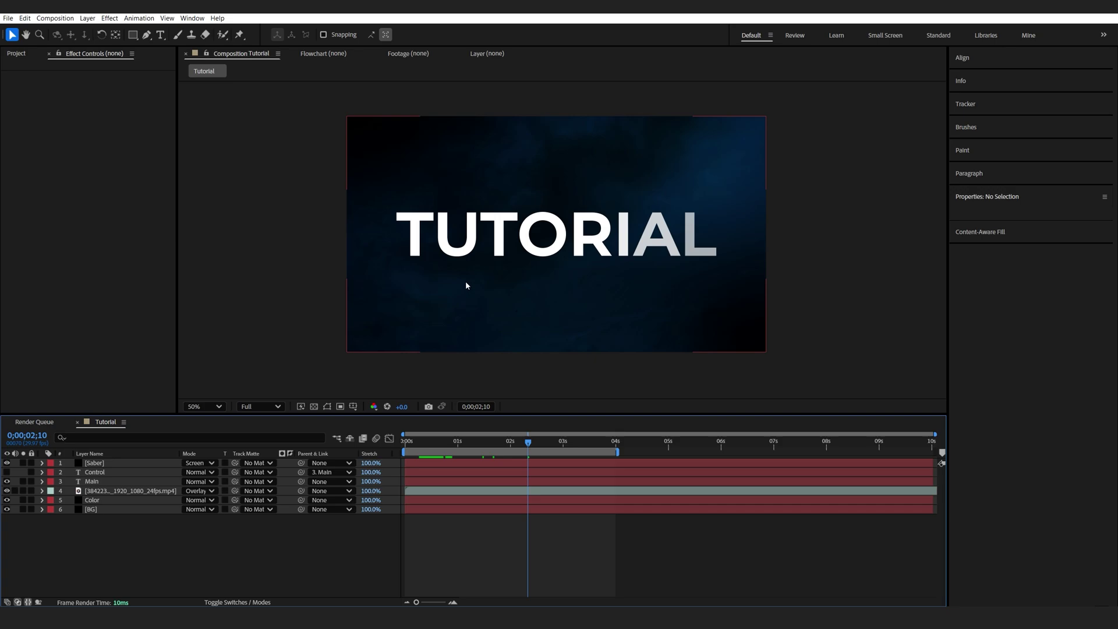
Step: Add a Gradient Overlay layer style to the Main text layer
right_click(88, 483)
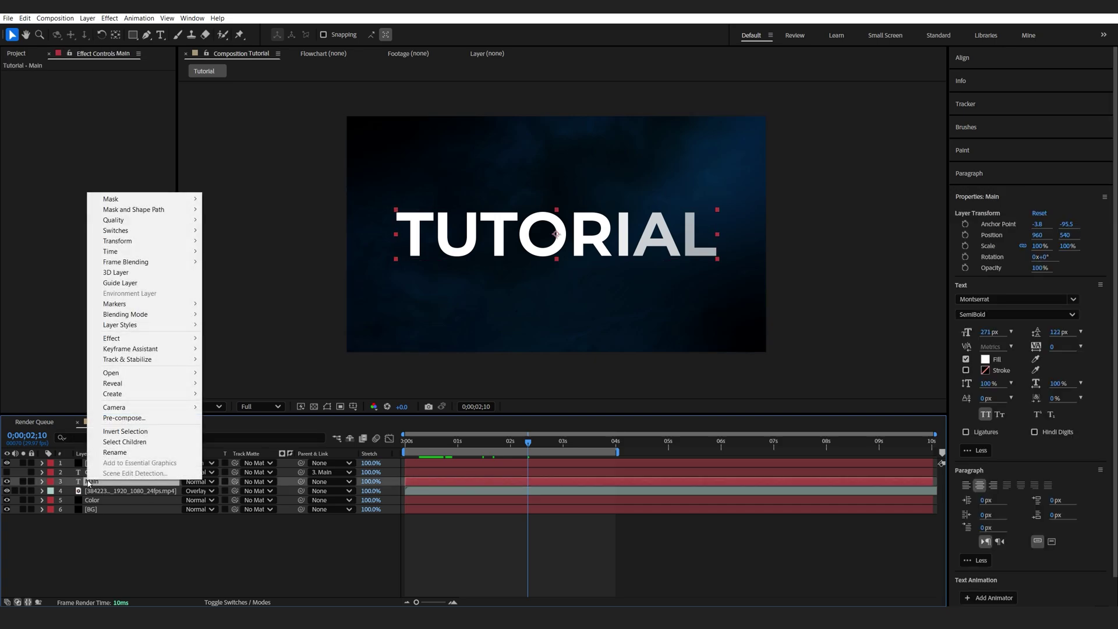
mouse_move(161, 324)
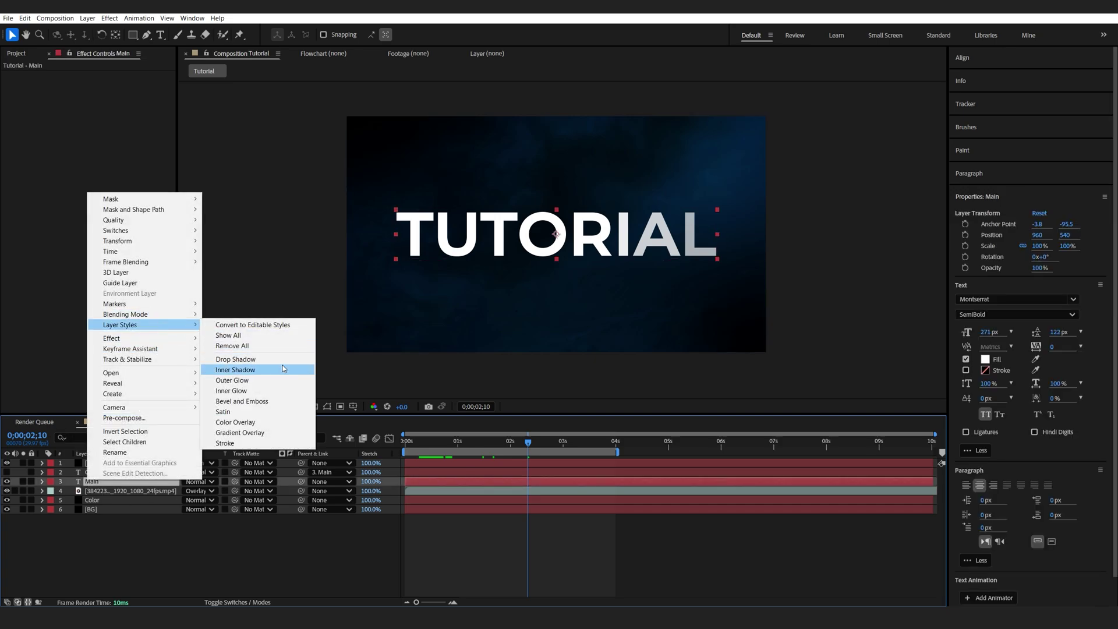
left_click(257, 433)
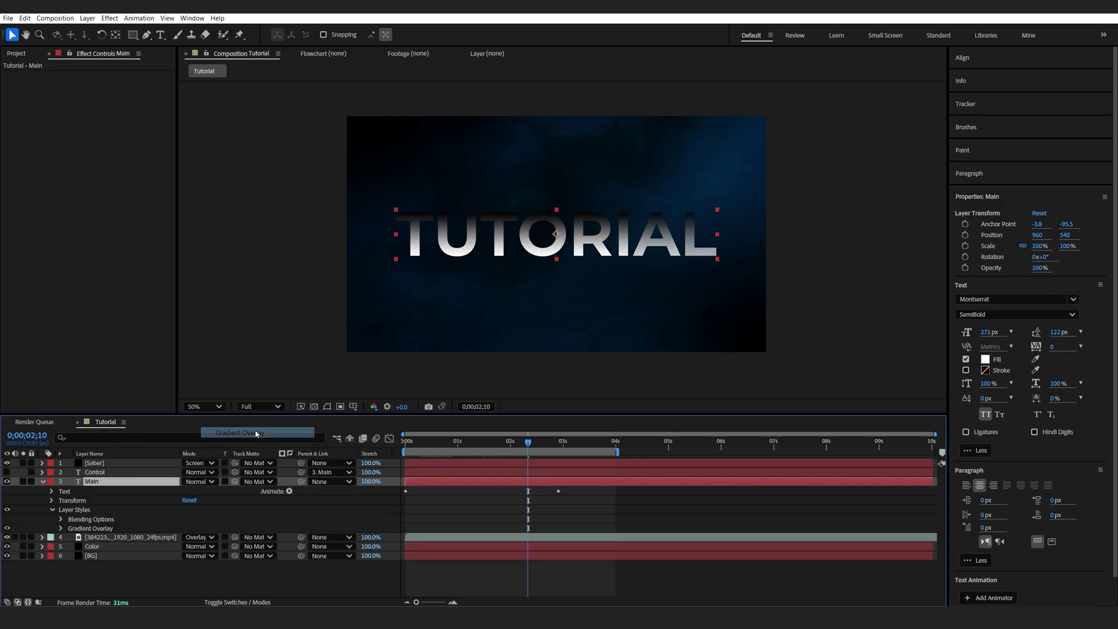
left_click(62, 529)
Step: Set the Gradient Overlay to Reflected style, 150% scale and 50% opacity
scroll(61, 532, "down", 1)
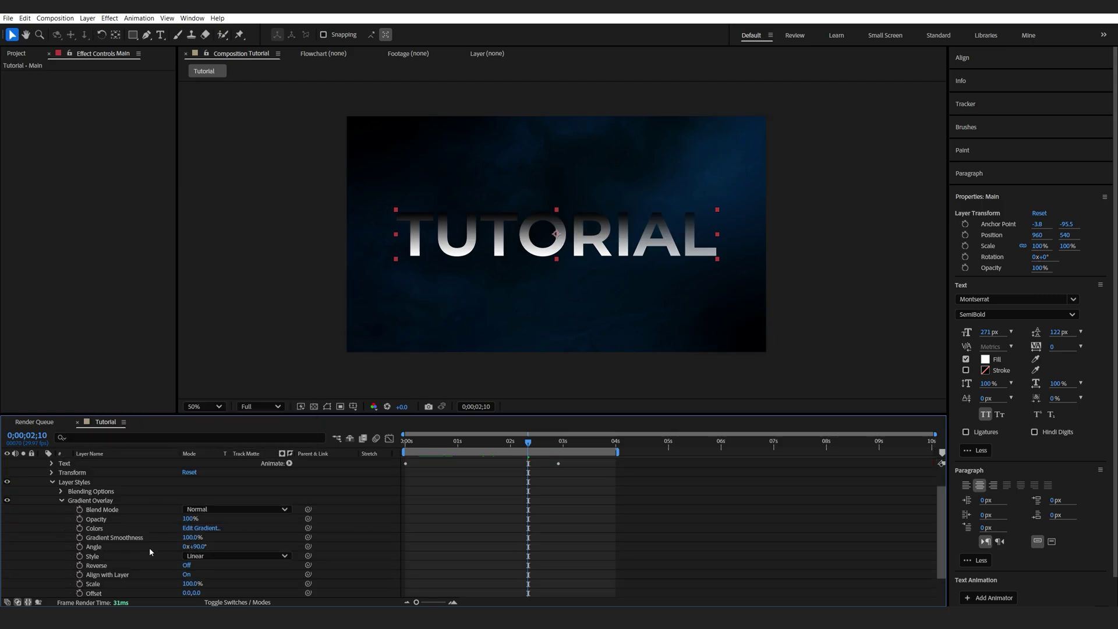
left_click(255, 558)
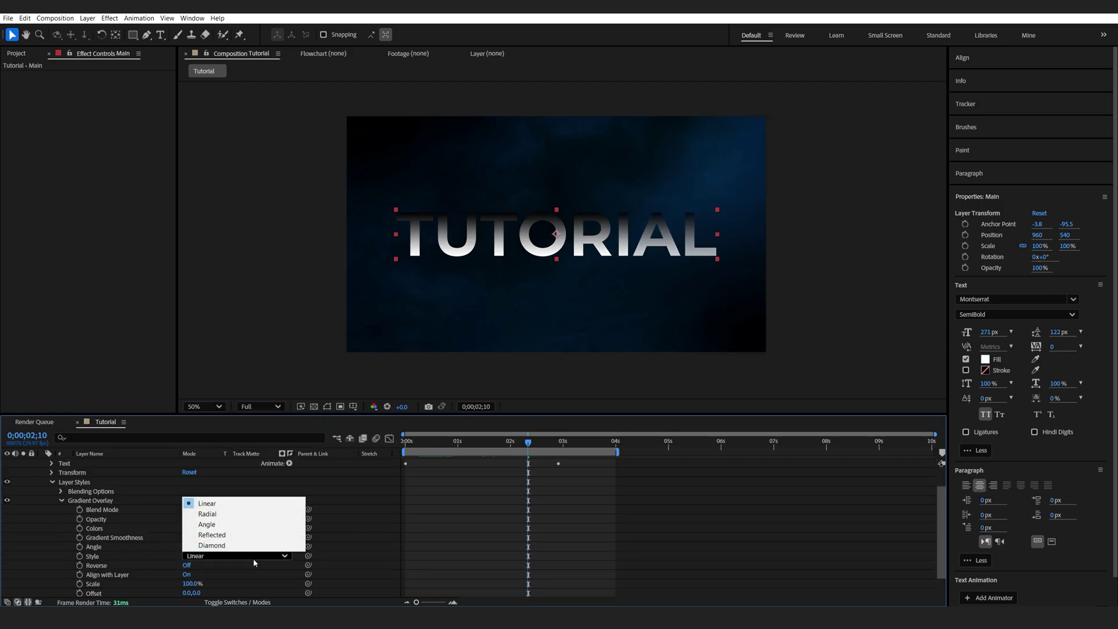
left_click(234, 535)
left_click_drag(192, 586, 222, 585)
left_click(188, 519)
type("60")
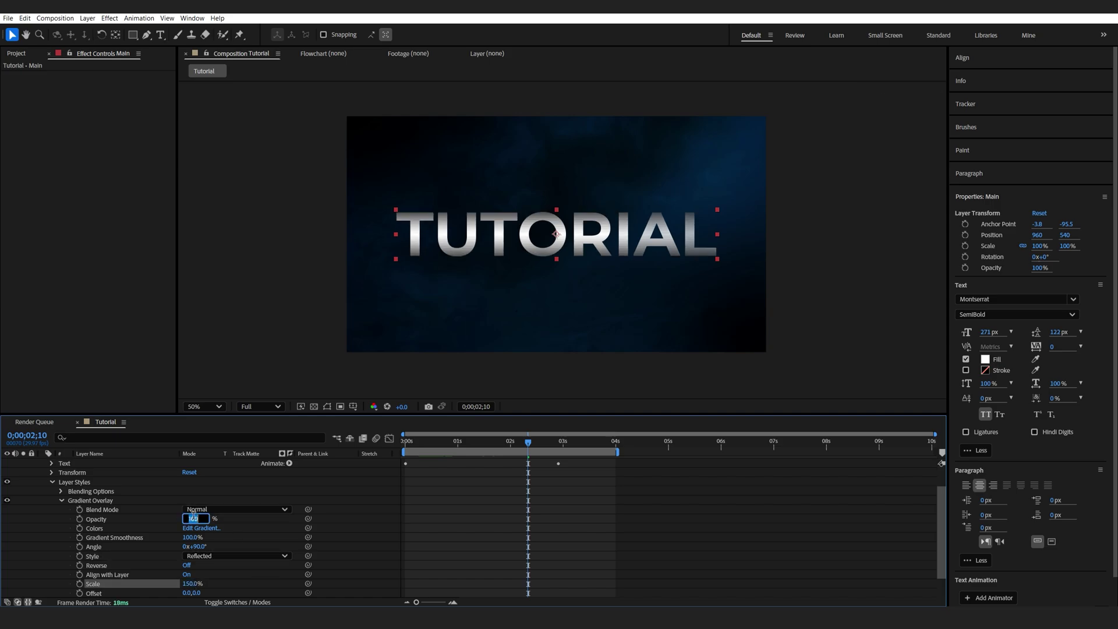
key("Return")
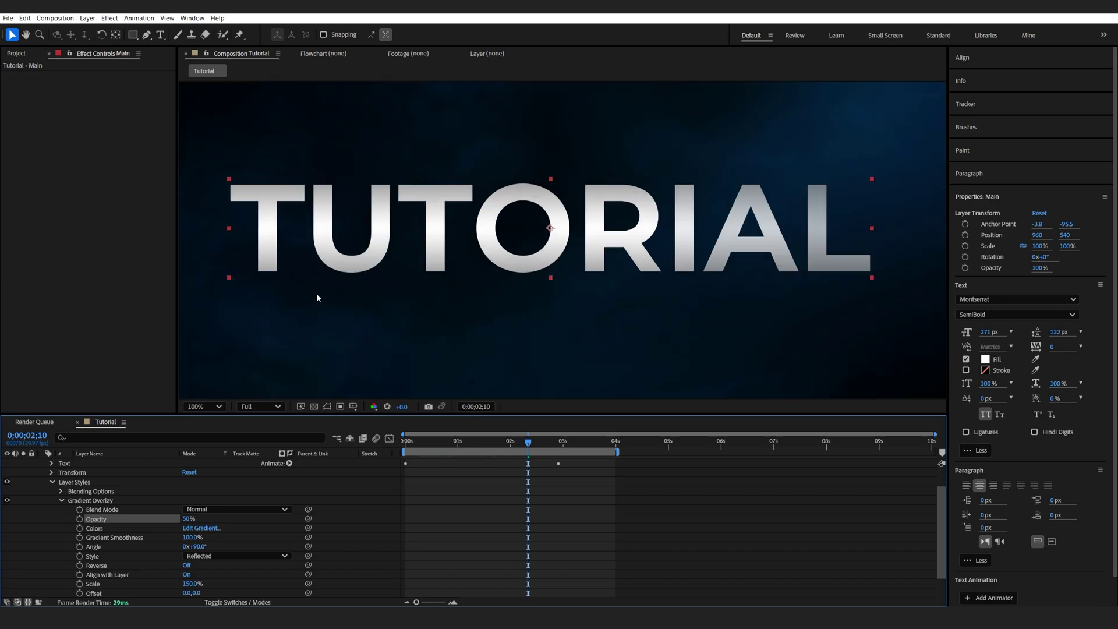
key("ctrl+a")
key("ctrl+grave")
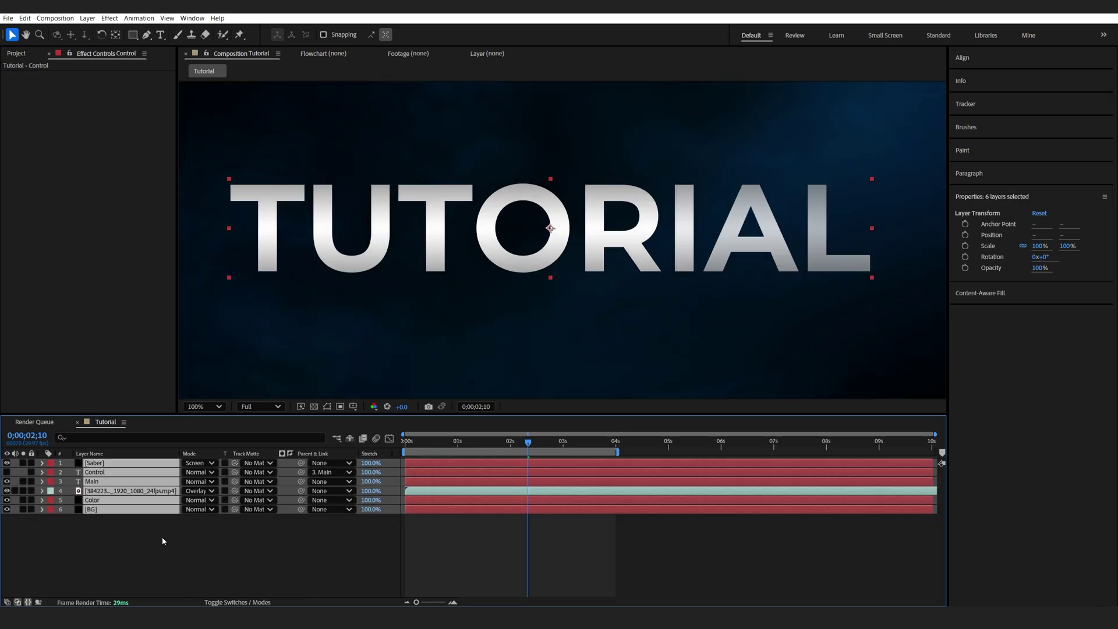
left_click(145, 529)
Step: Pre-compose all six layers into a single Pre-comp 1 layer
key("ctrl+a")
key("ctrl+shift+c")
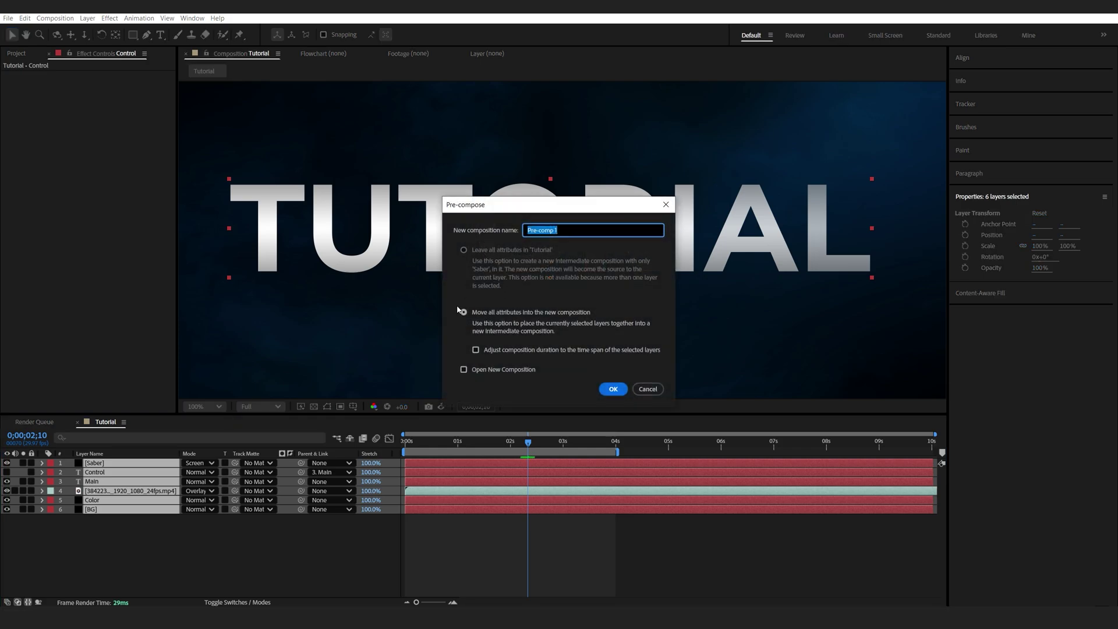
left_click(613, 389)
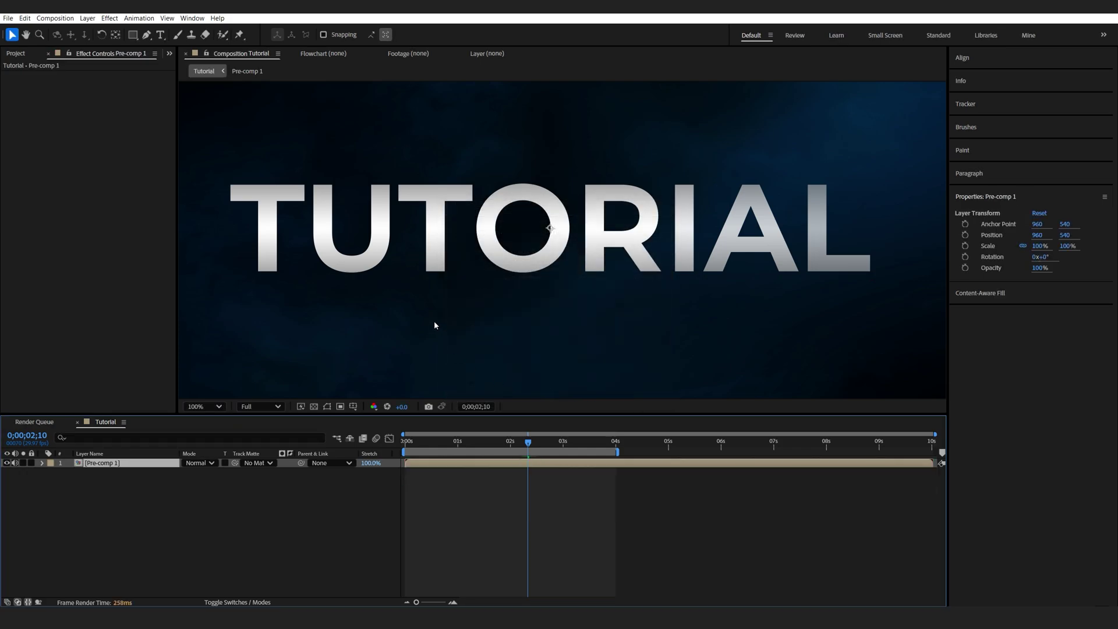
Step: Add Curves to Pre-comp 1 with an S-shaped RGB curve and a slight Red-channel tweak
key("comma")
key("ctrl+space")
type("cu")
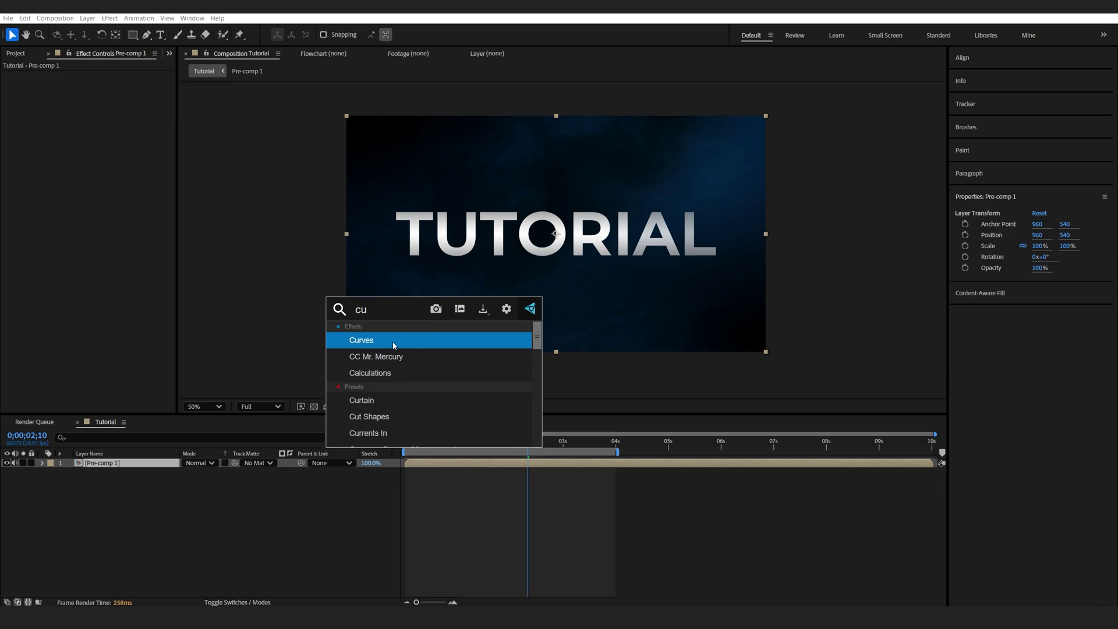
left_click(395, 345)
left_click_drag(119, 159, 115, 159)
left_click_drag(57, 221, 57, 225)
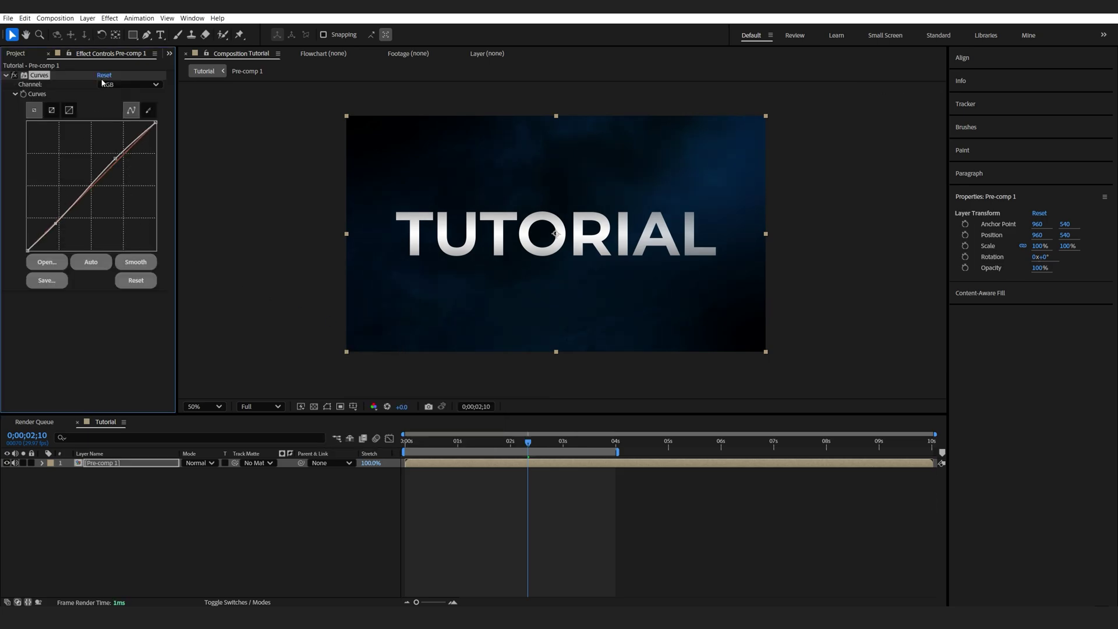
left_click(128, 84)
left_click(113, 103)
left_click_drag(93, 186, 95, 189)
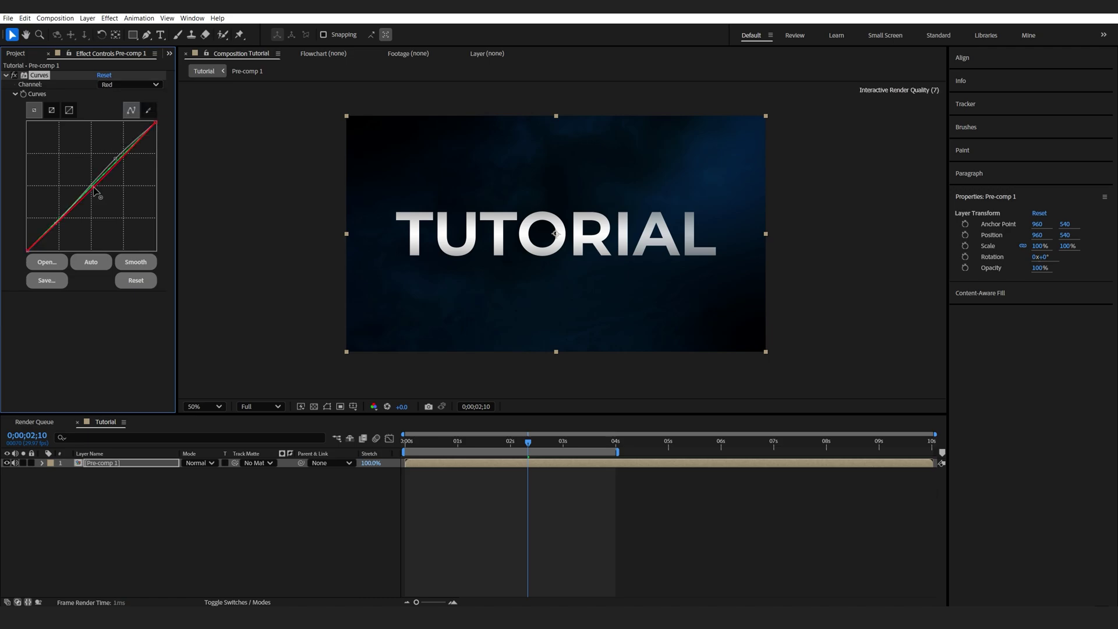
left_click(100, 463)
Step: Apply Exposure and keyframe it from 0 at 0;00;00;29 to 1.00 at 0;00;01;02
left_click(456, 445)
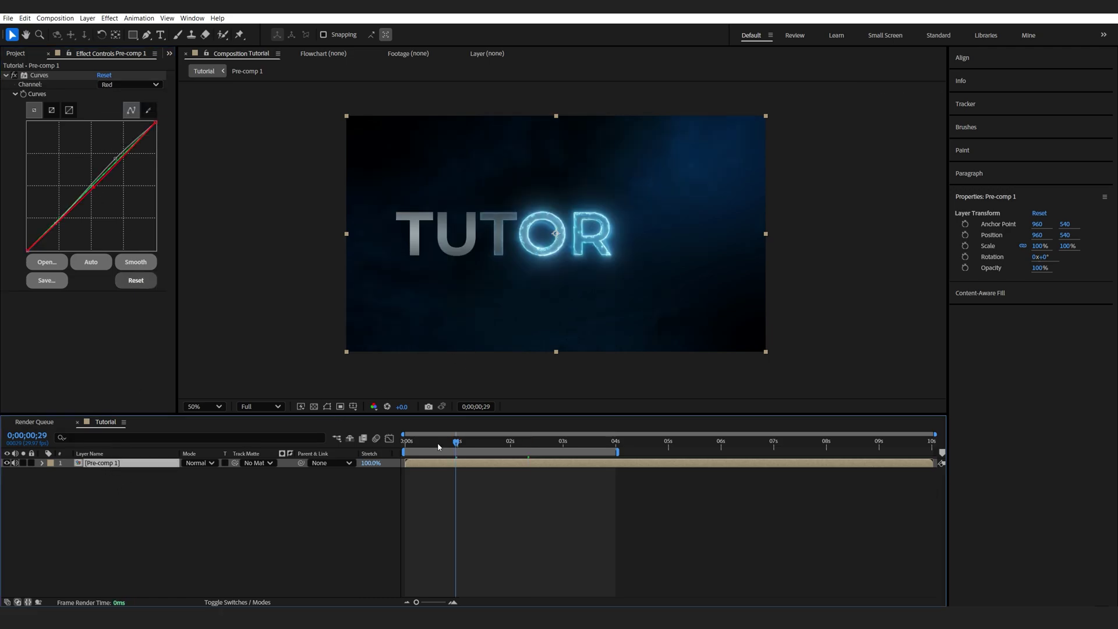
key("ctrl+space")
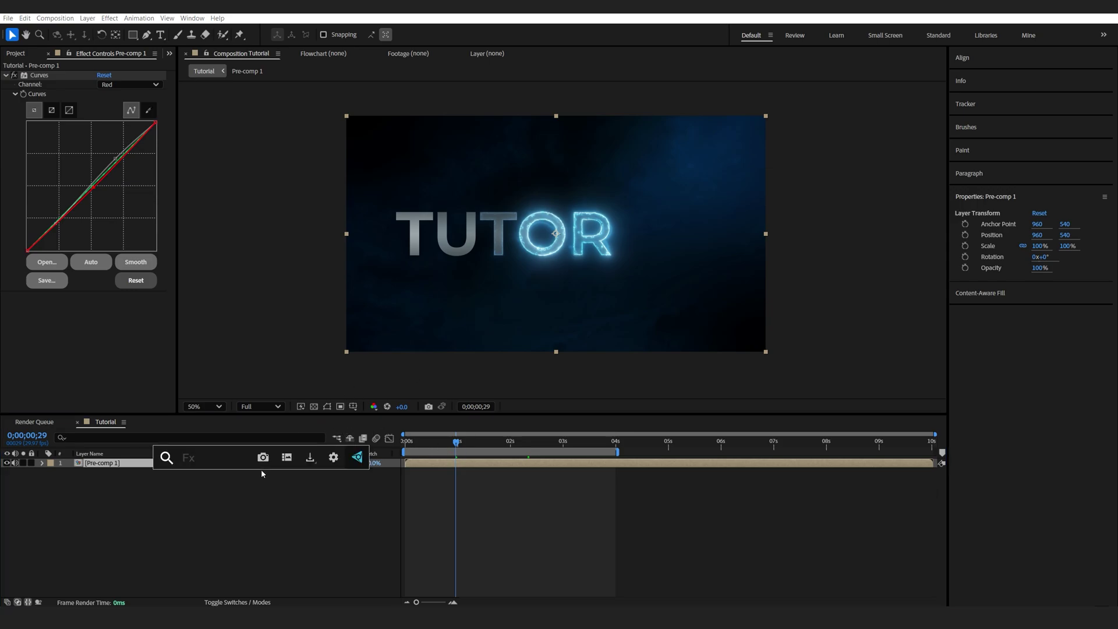
type("ex")
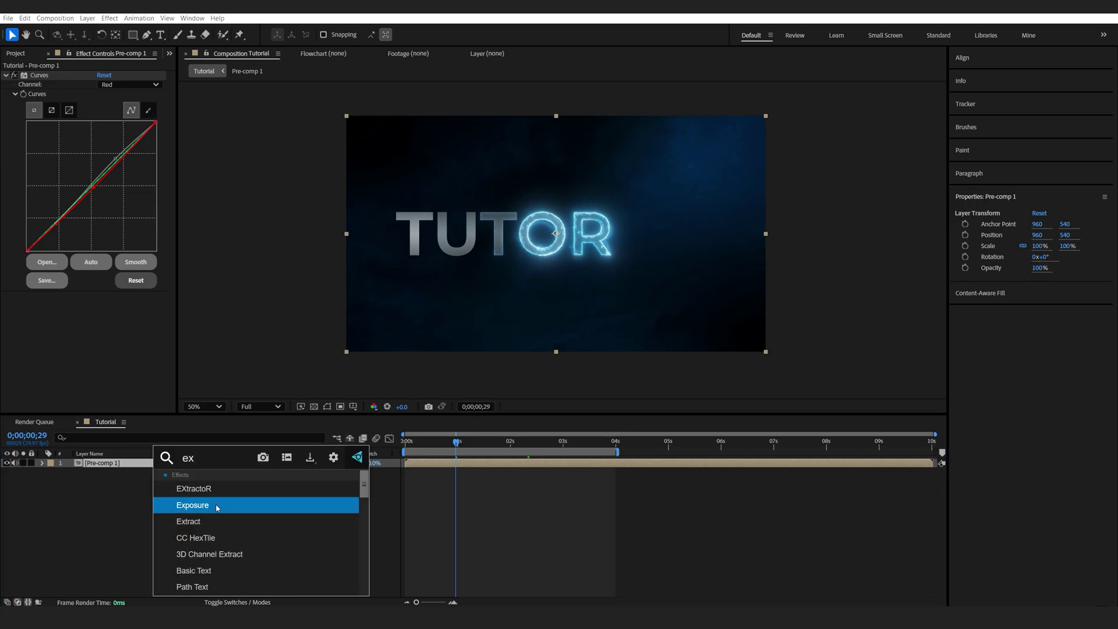
left_click(217, 507)
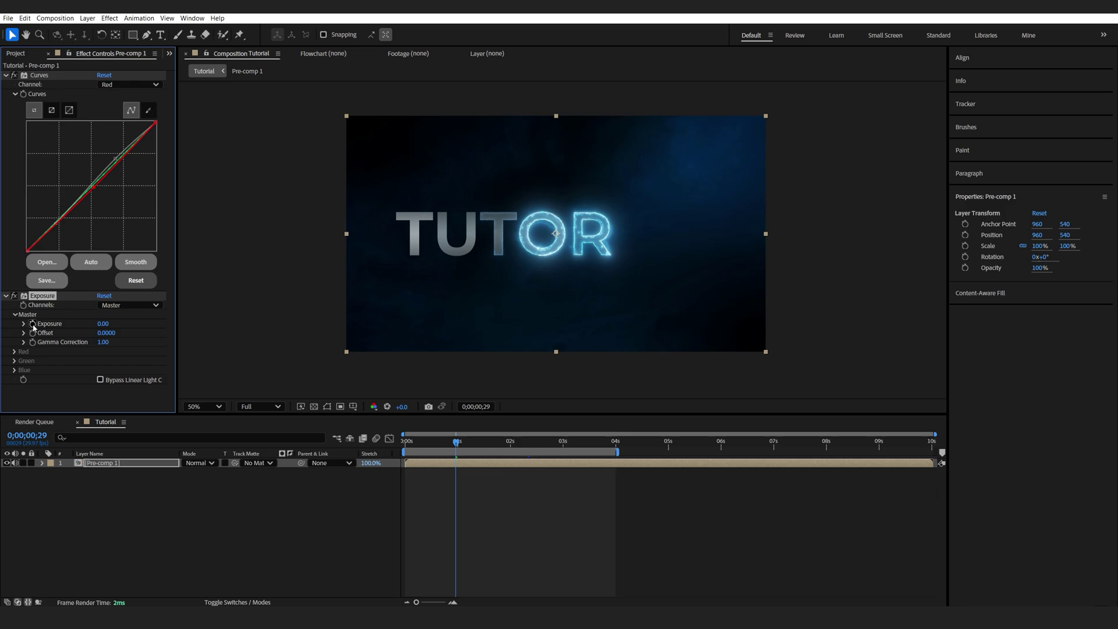
key("u")
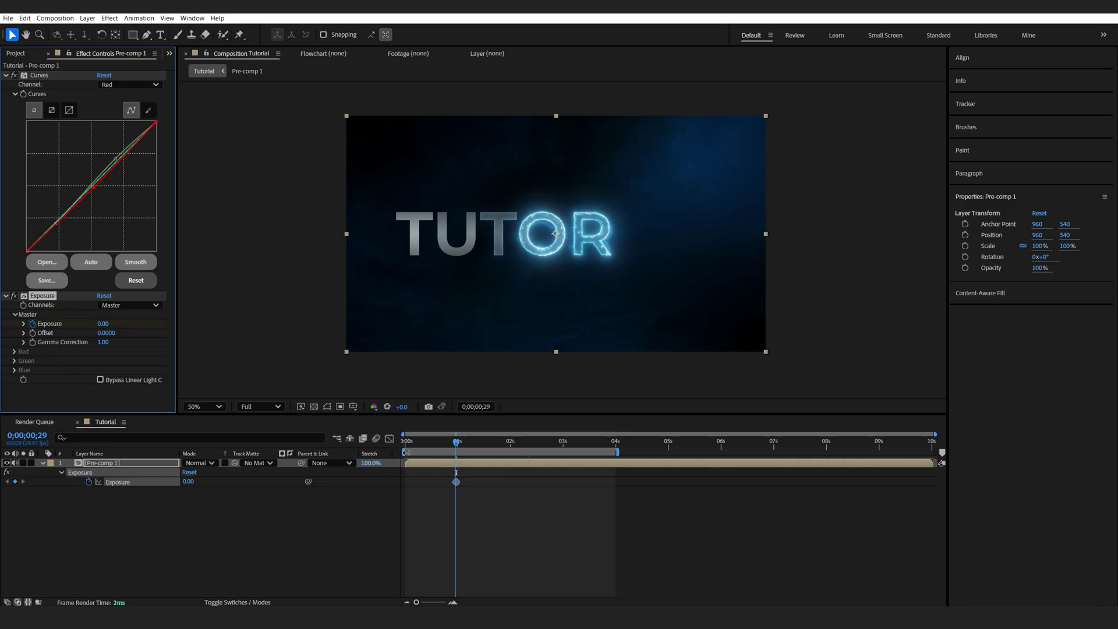
left_click_drag(453, 447, 461, 443)
left_click(103, 323)
type("1")
left_click(511, 496)
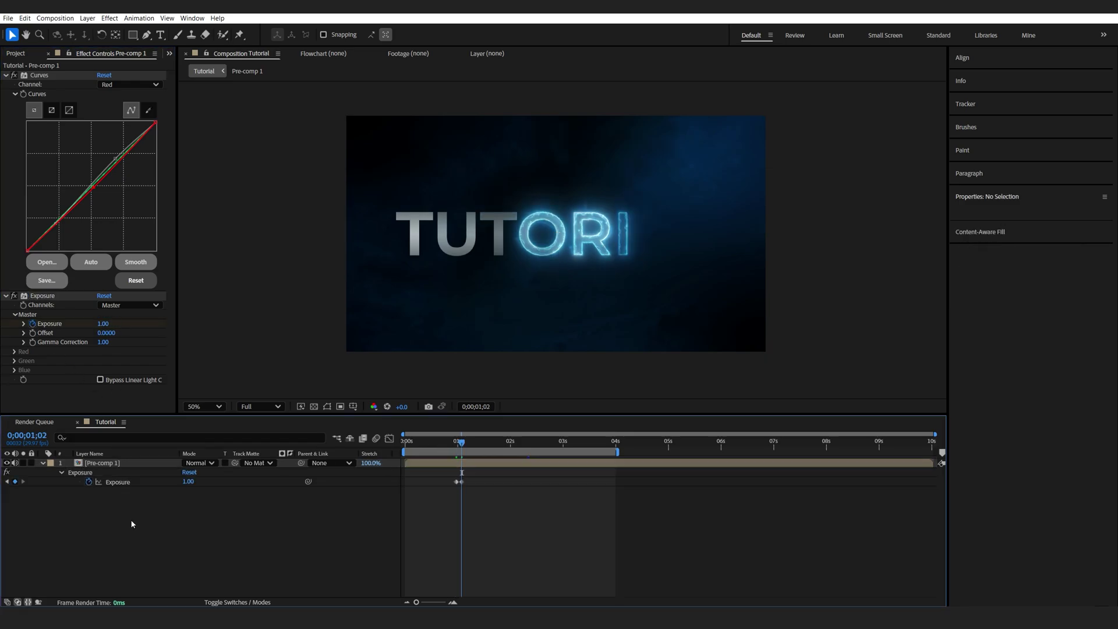
Step: Add a keyframe returning Exposure to 0 at 0;00;01;06
left_click(458, 481)
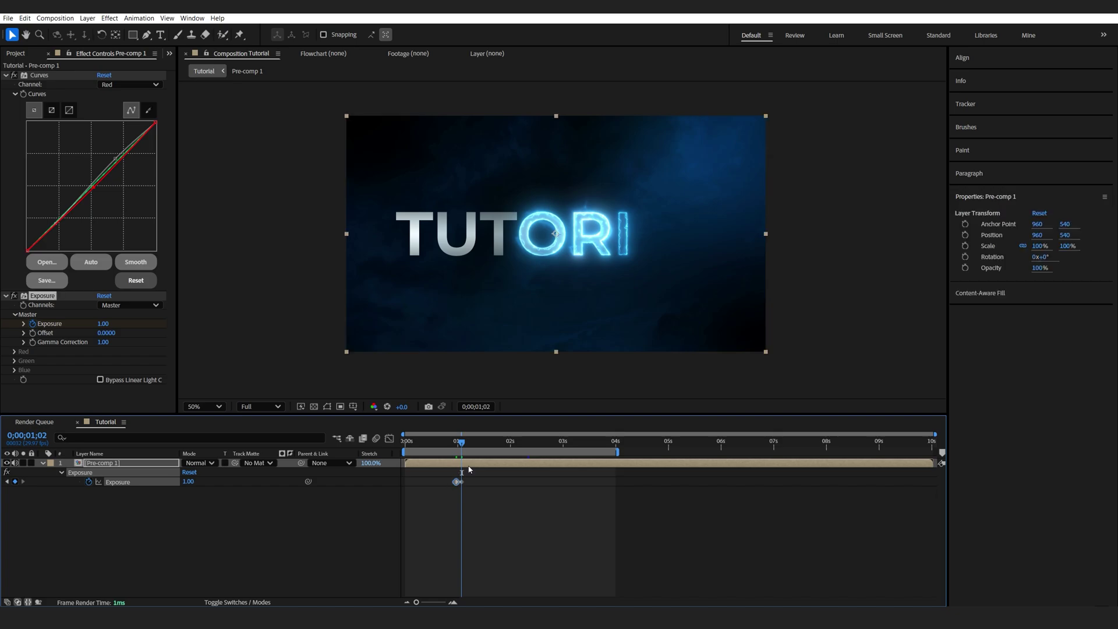
key("ctrl+c")
left_click(469, 446)
key("ctrl+v")
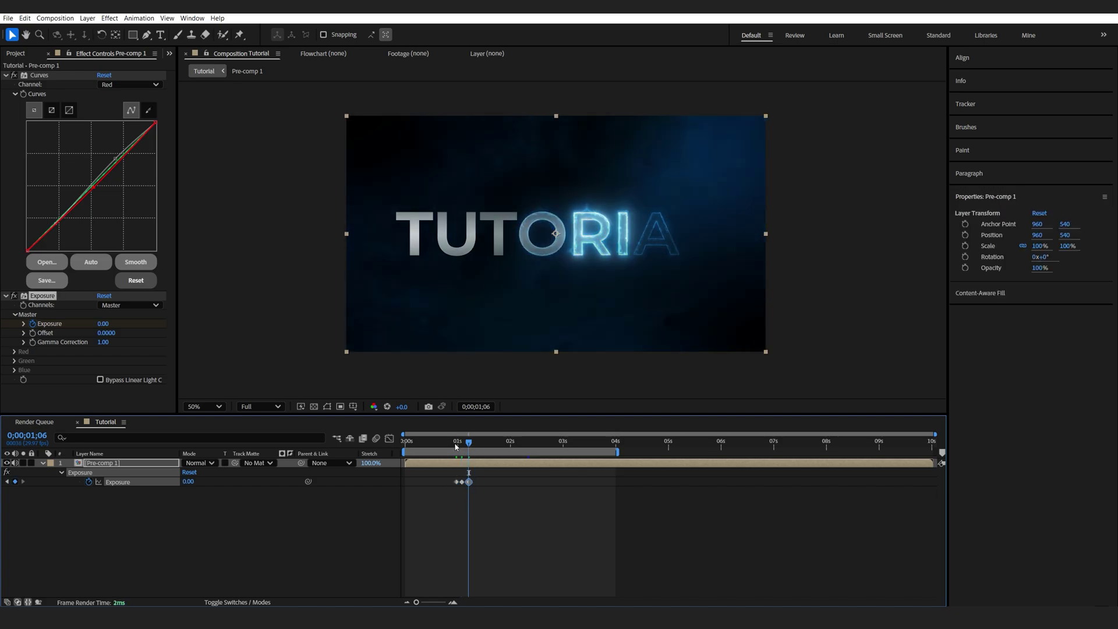
left_click(455, 446)
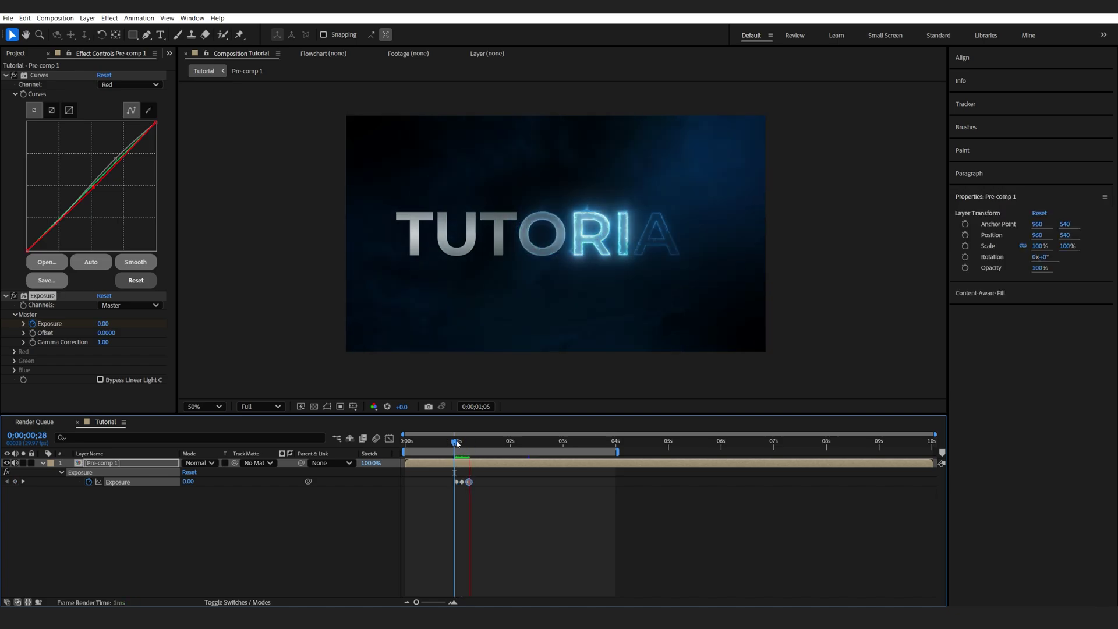
Step: Repeat the three flicker keyframes at 0;00;02;12 and 0;00;03;24, then preview
left_click_drag(478, 473, 441, 480)
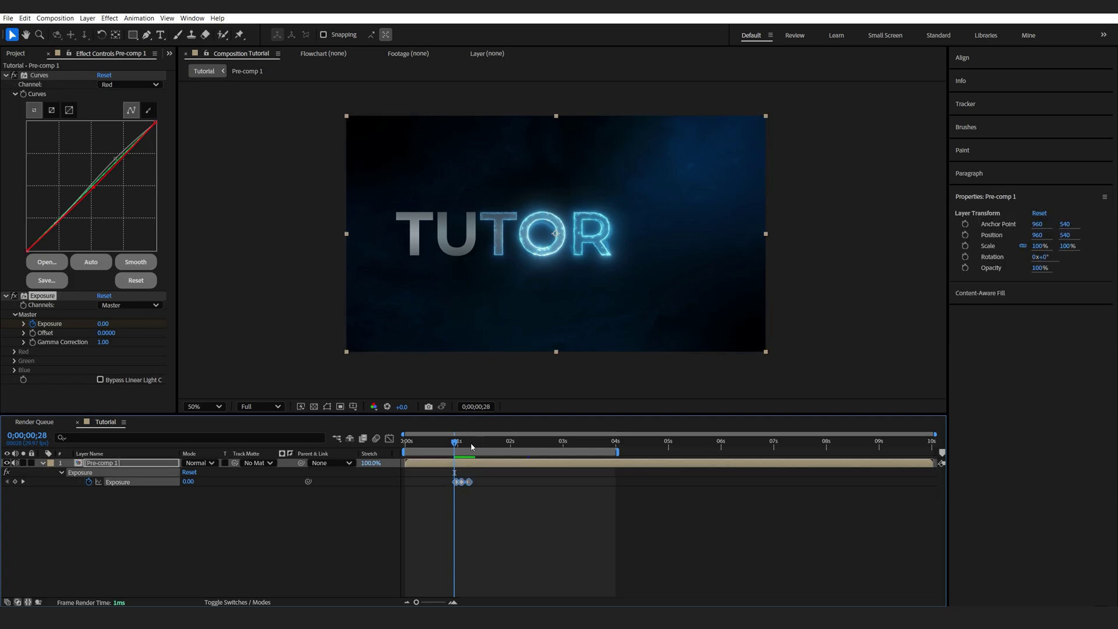
left_click(532, 445)
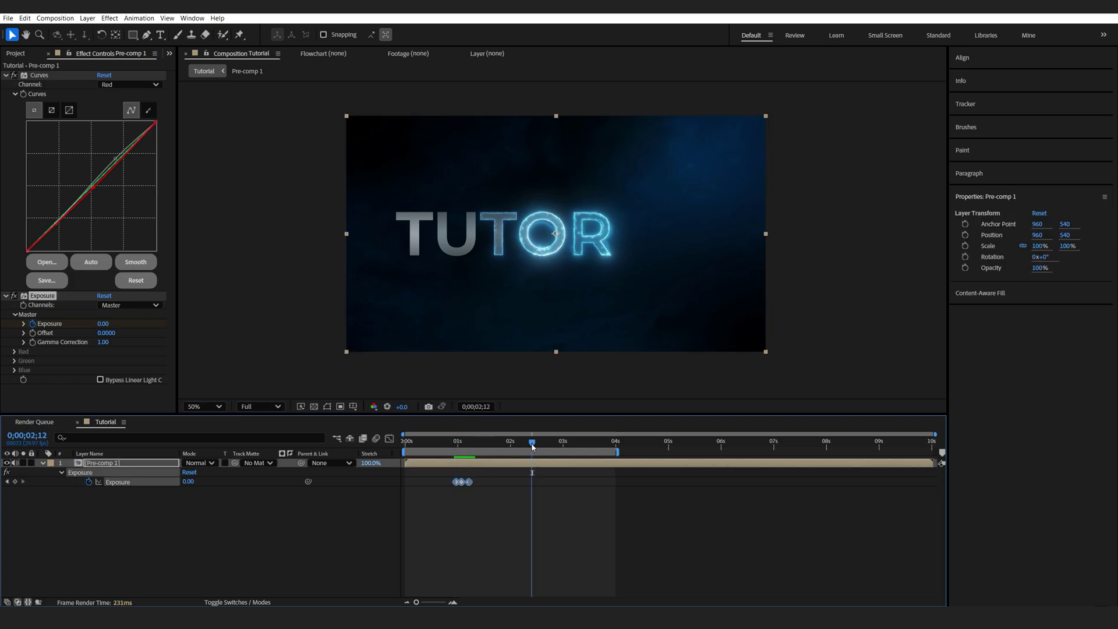
key("ctrl+v")
left_click(605, 443)
key("ctrl+v")
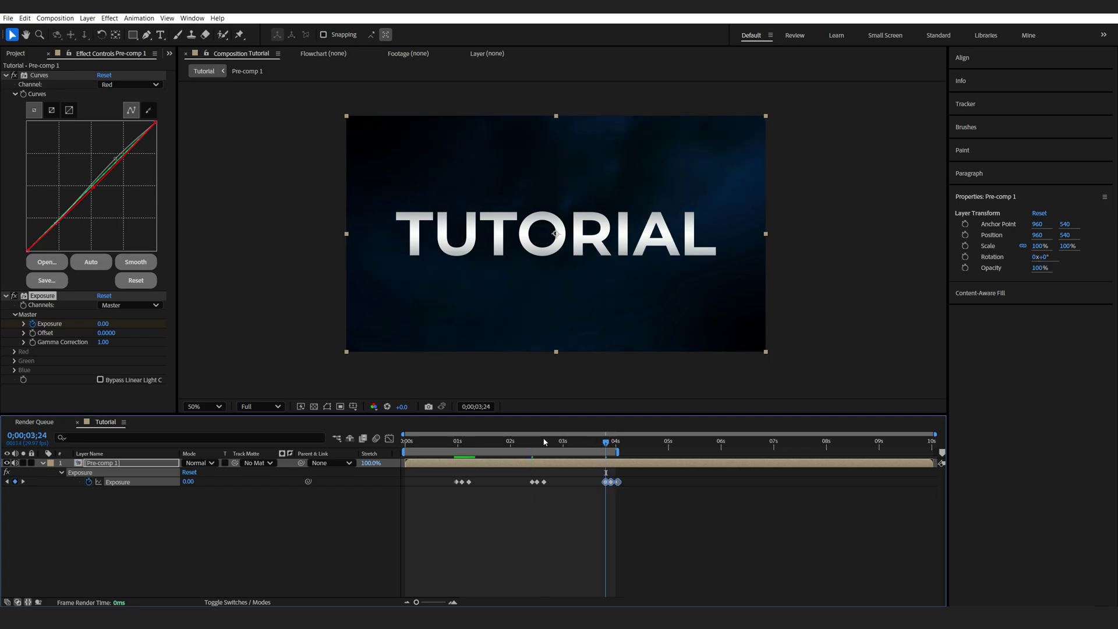
key("space")
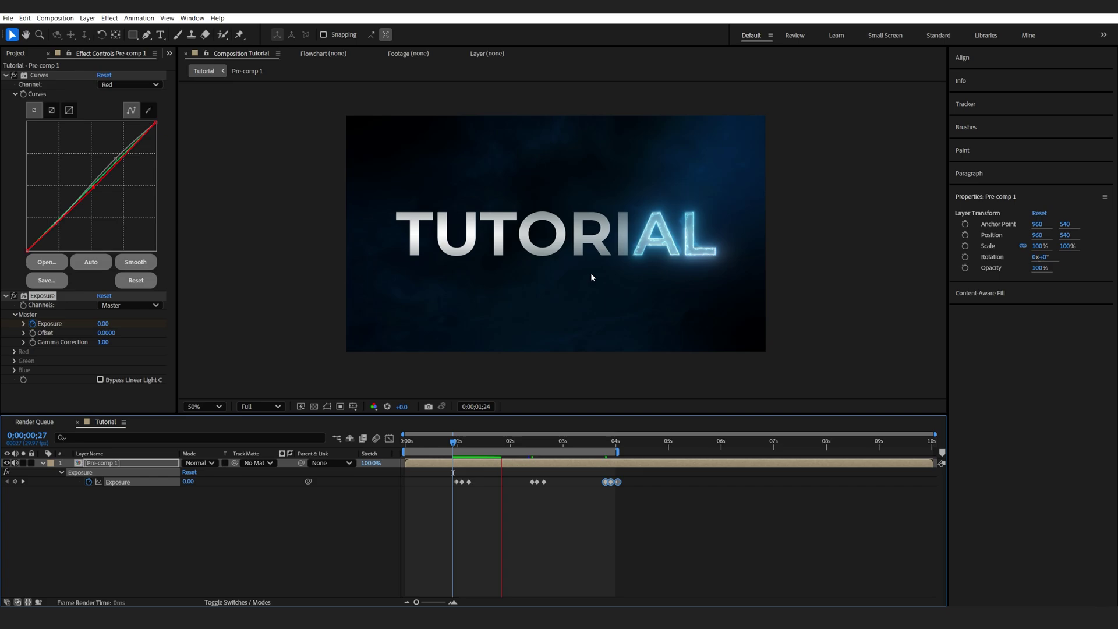
left_click(453, 468)
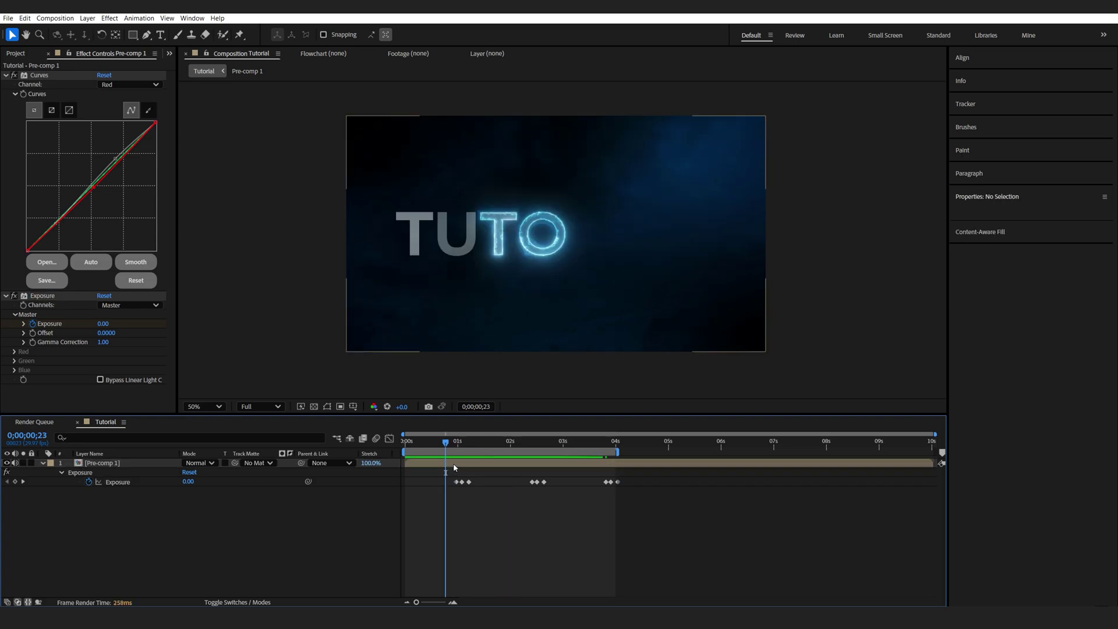
Step: Apply Wiggle - position to Pre-comp 1 with Wiggle Amount 12 and Wiggle Speed 1.5
left_click(453, 464)
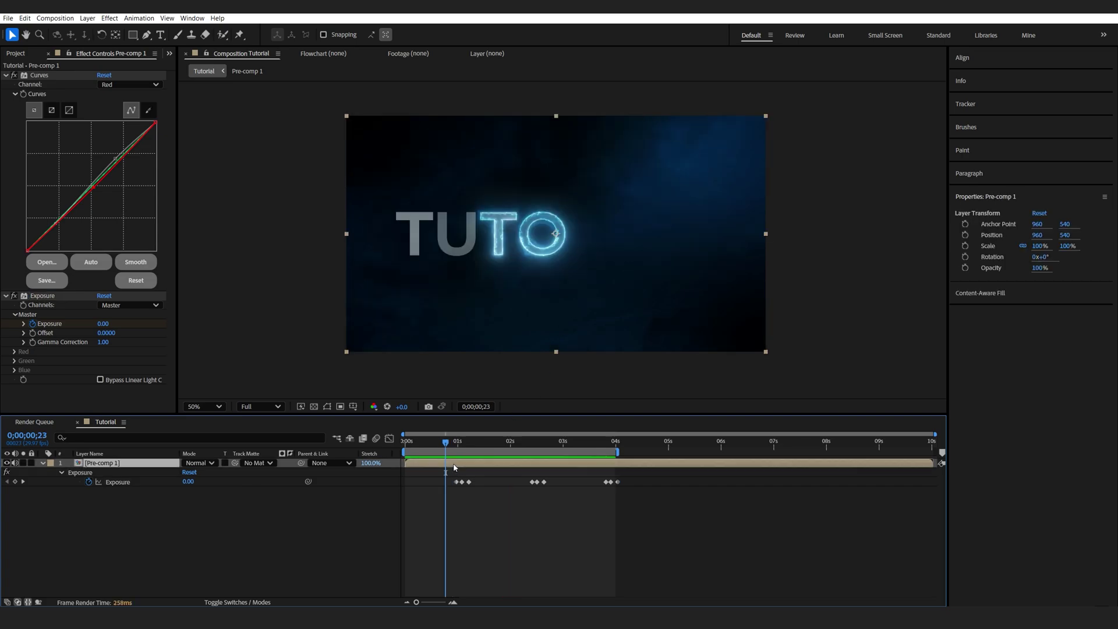
key("ctrl+space")
type("wig")
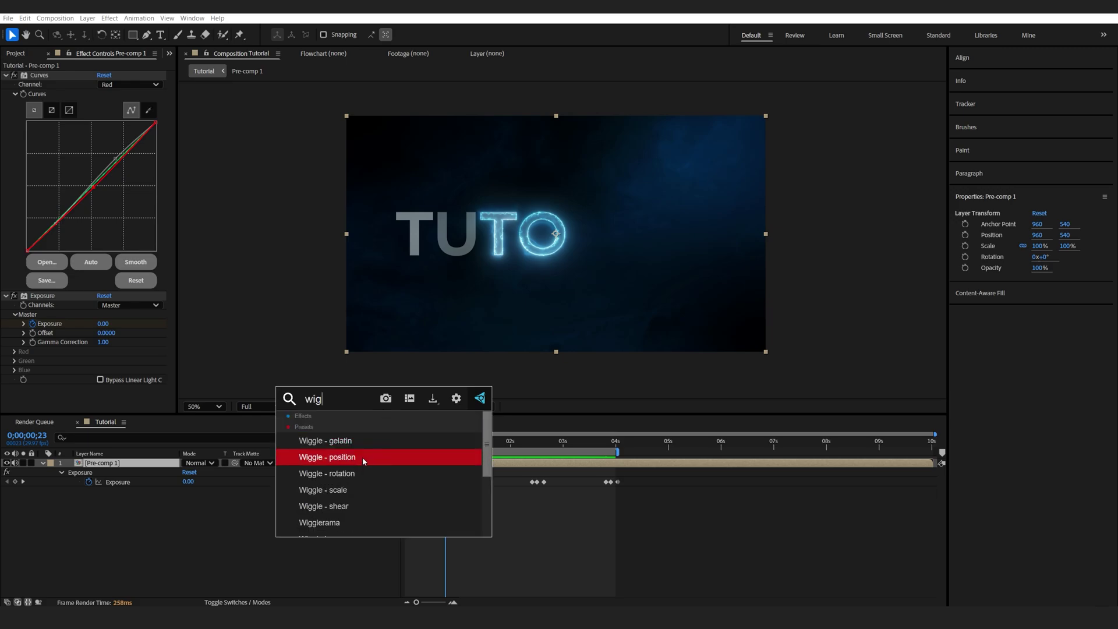
left_click(362, 456)
scroll(132, 375, "down", 5)
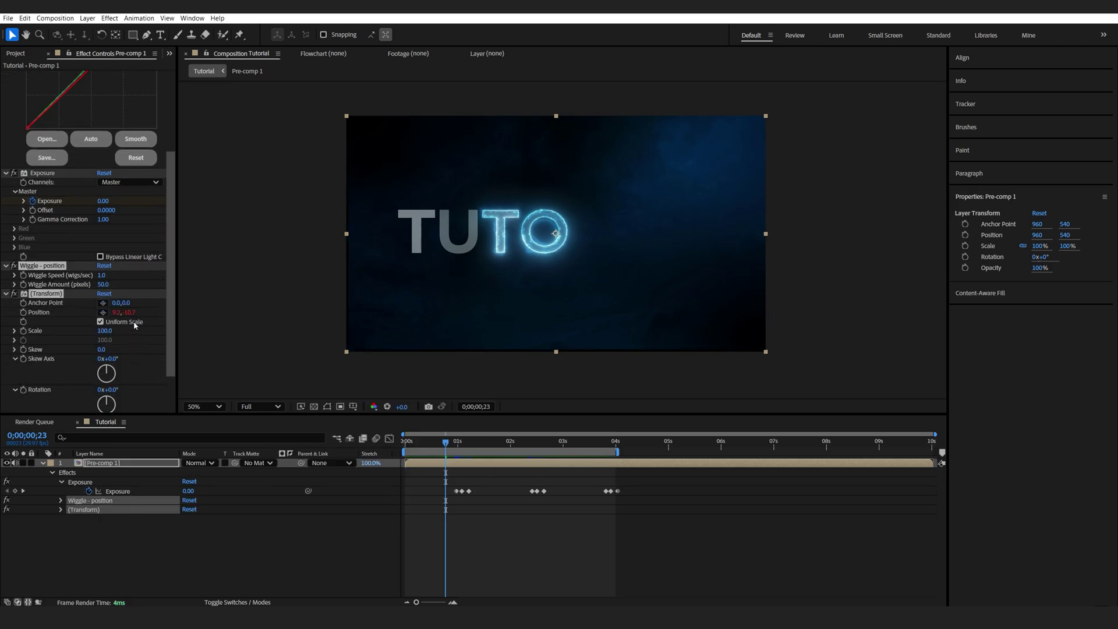
left_click(104, 285)
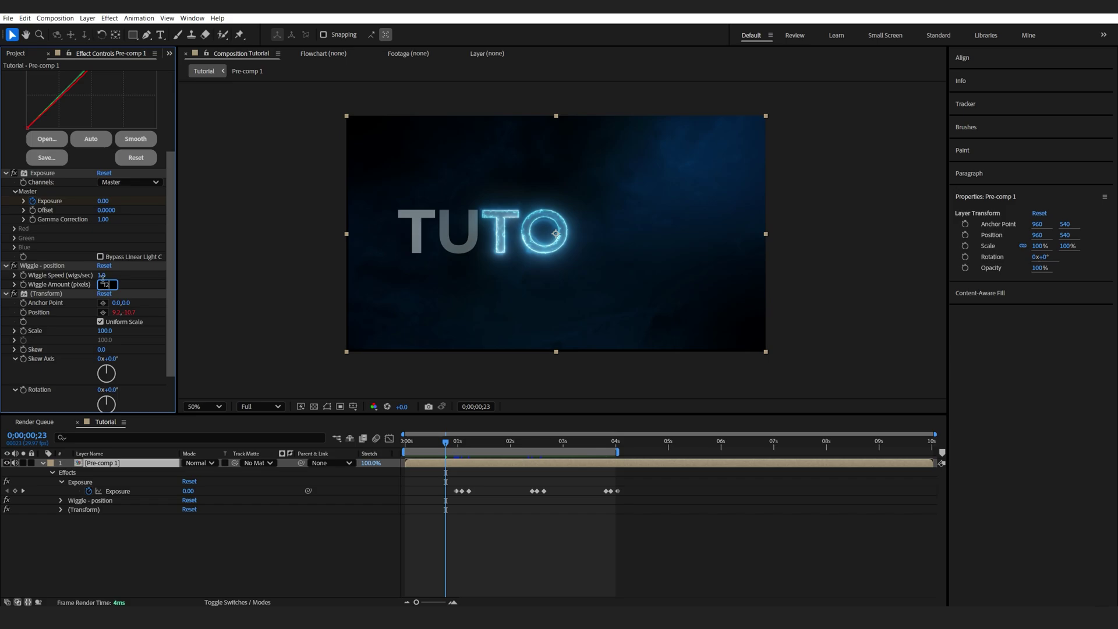
type("12")
left_click(102, 275)
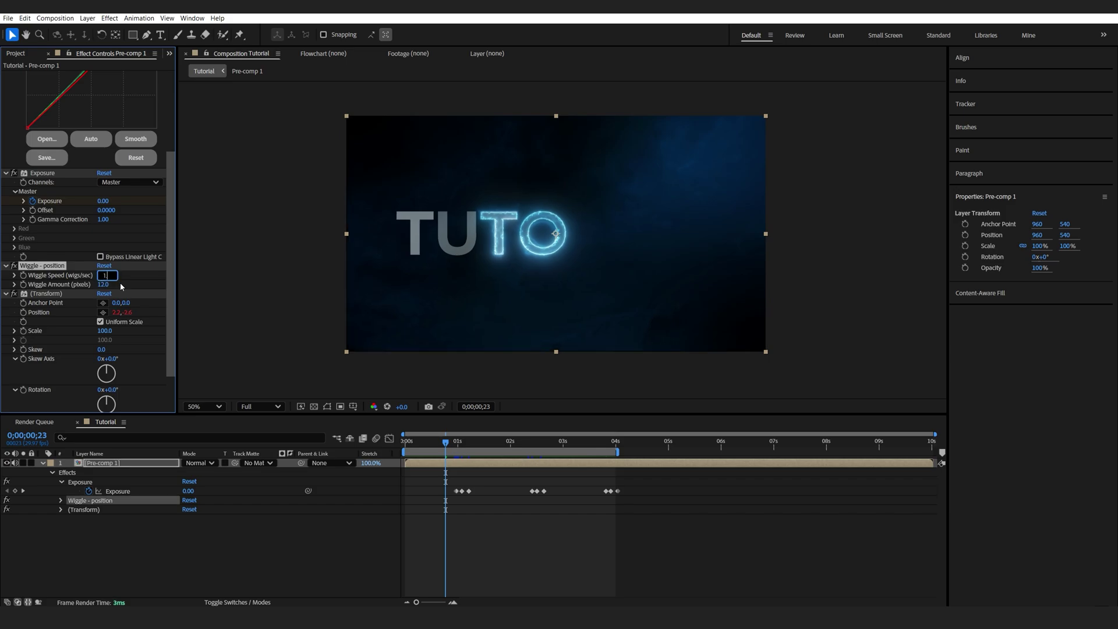
type("1.5")
key("Return")
Step: Scale Pre-comp 1 to 105% and preview the shake
left_click_drag(443, 443, 425, 443)
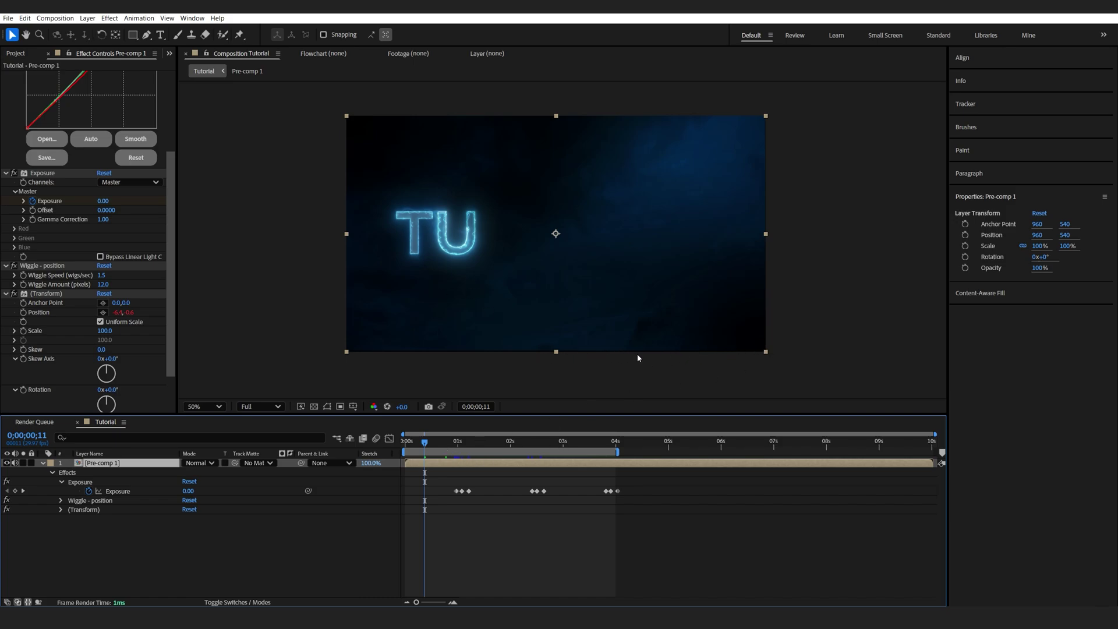
key("s")
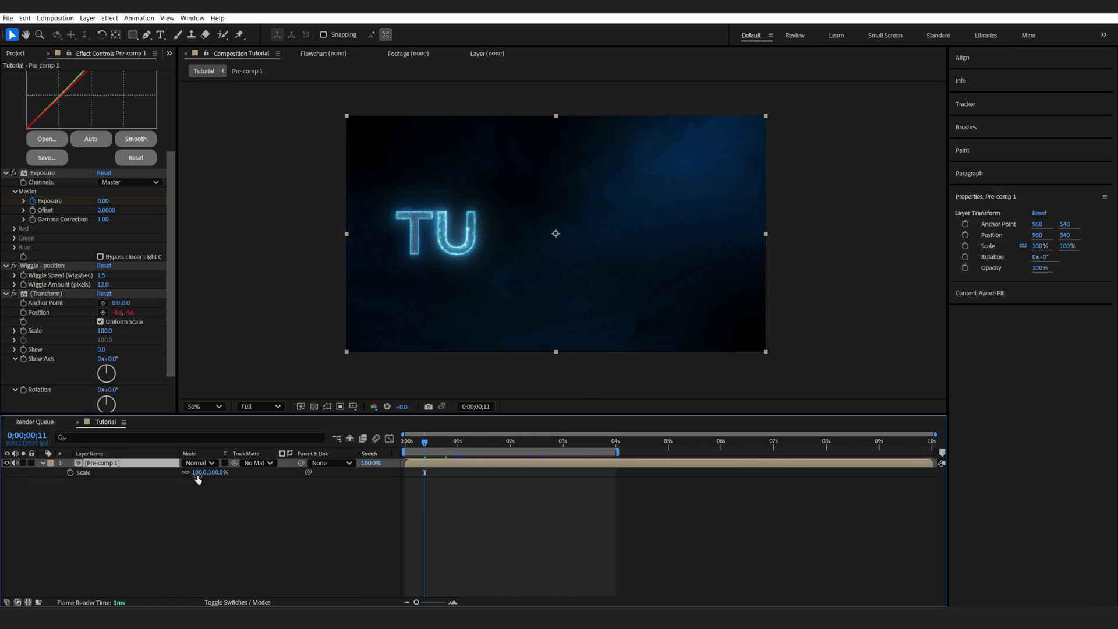
left_click(199, 472)
type("105")
left_click(215, 501)
key("space")
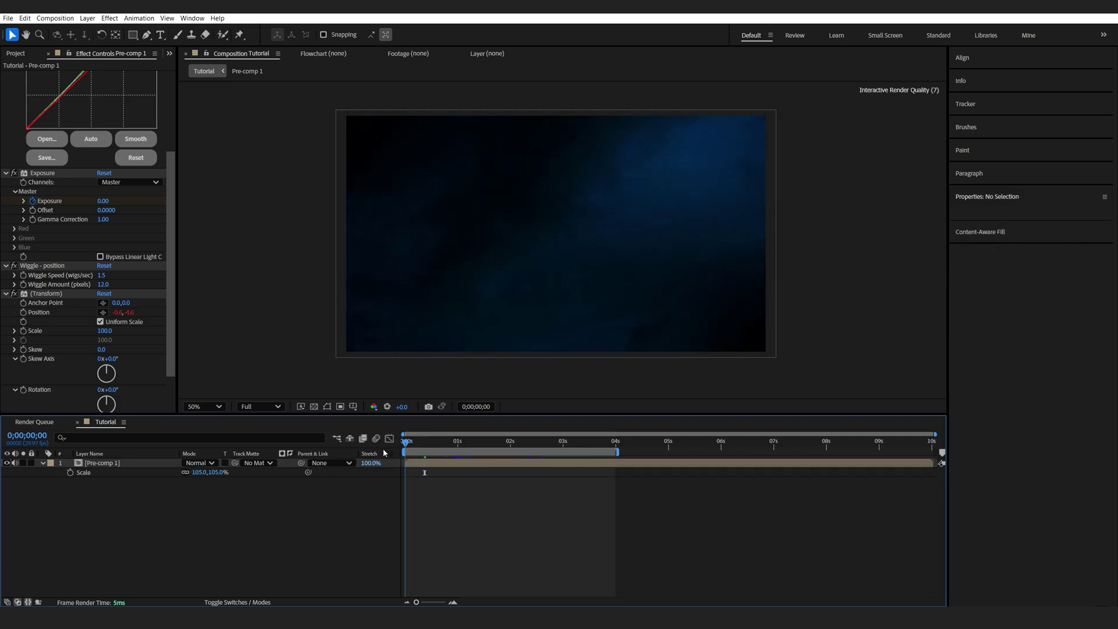